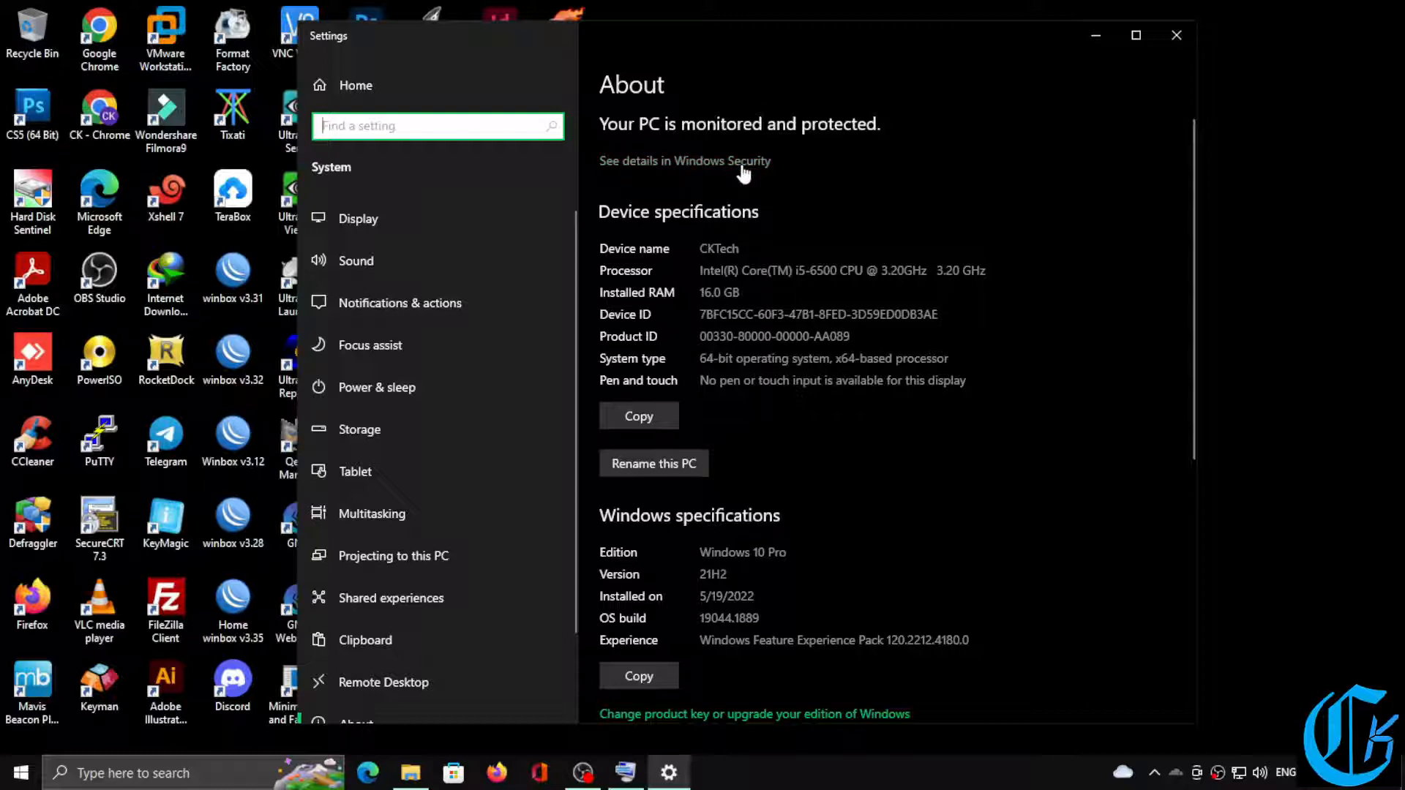
- Search Windows for "che" and open the Check for updates system settings
scroll(622, 442, "down", 4)
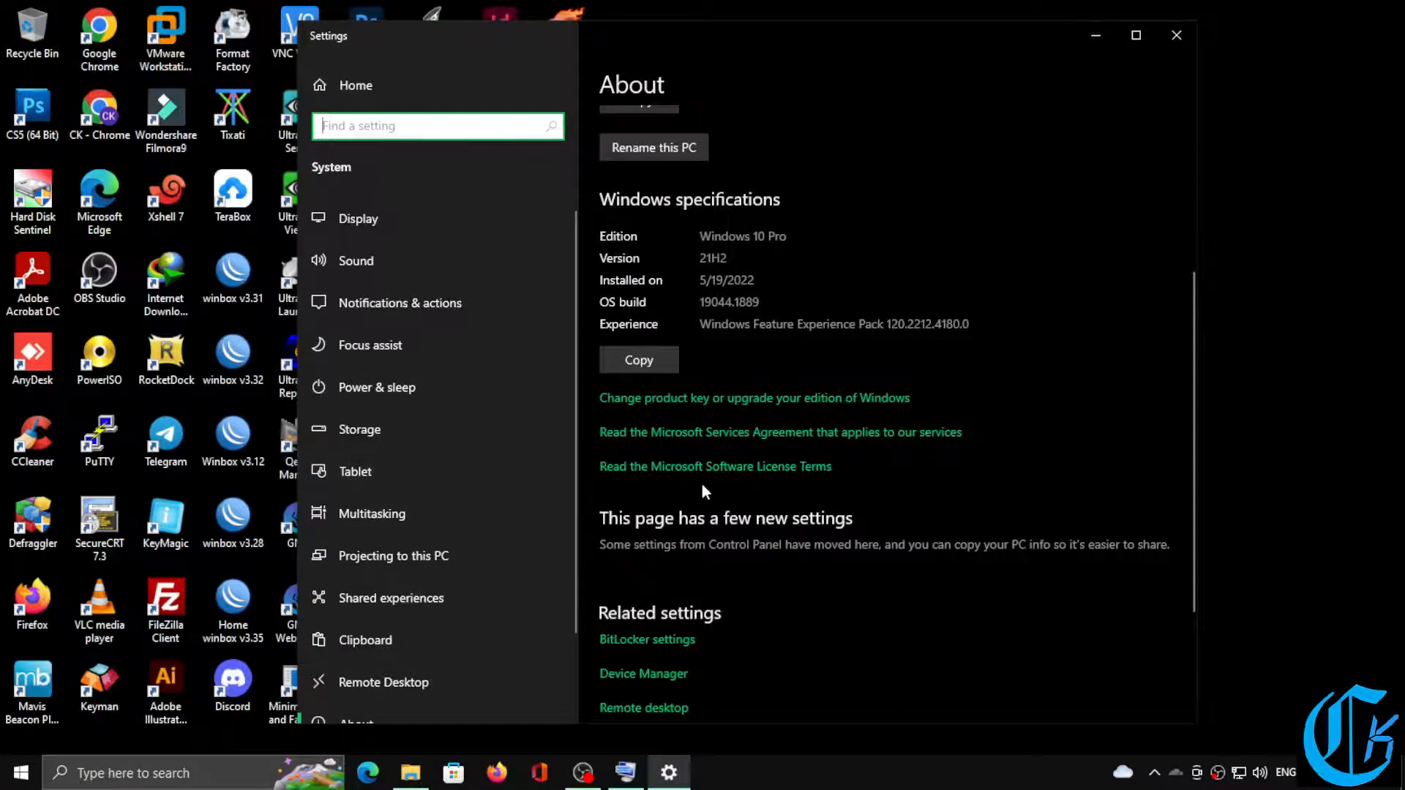
scroll(701, 484, "down", 3)
scroll(466, 503, "down", 1)
scroll(483, 503, "up", 1)
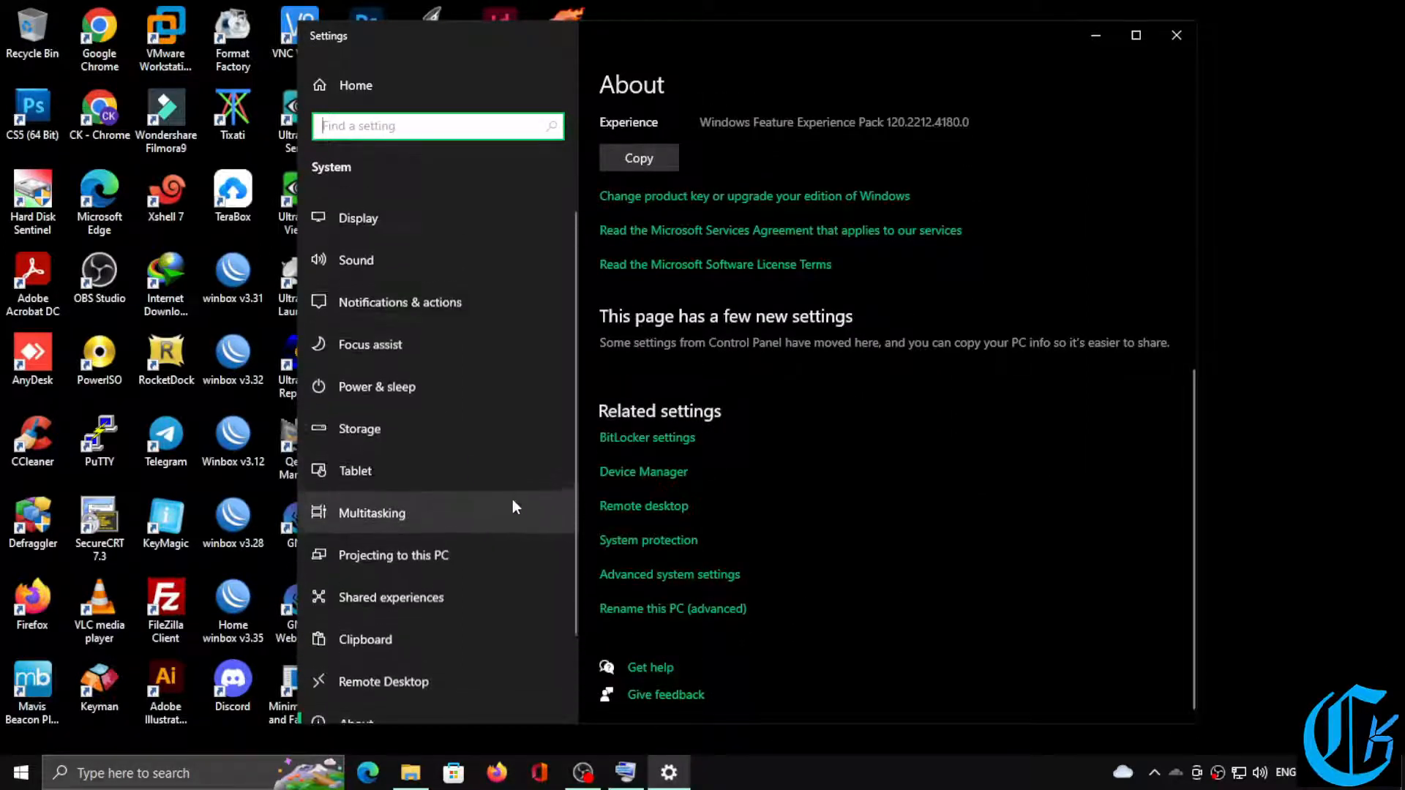
key("super")
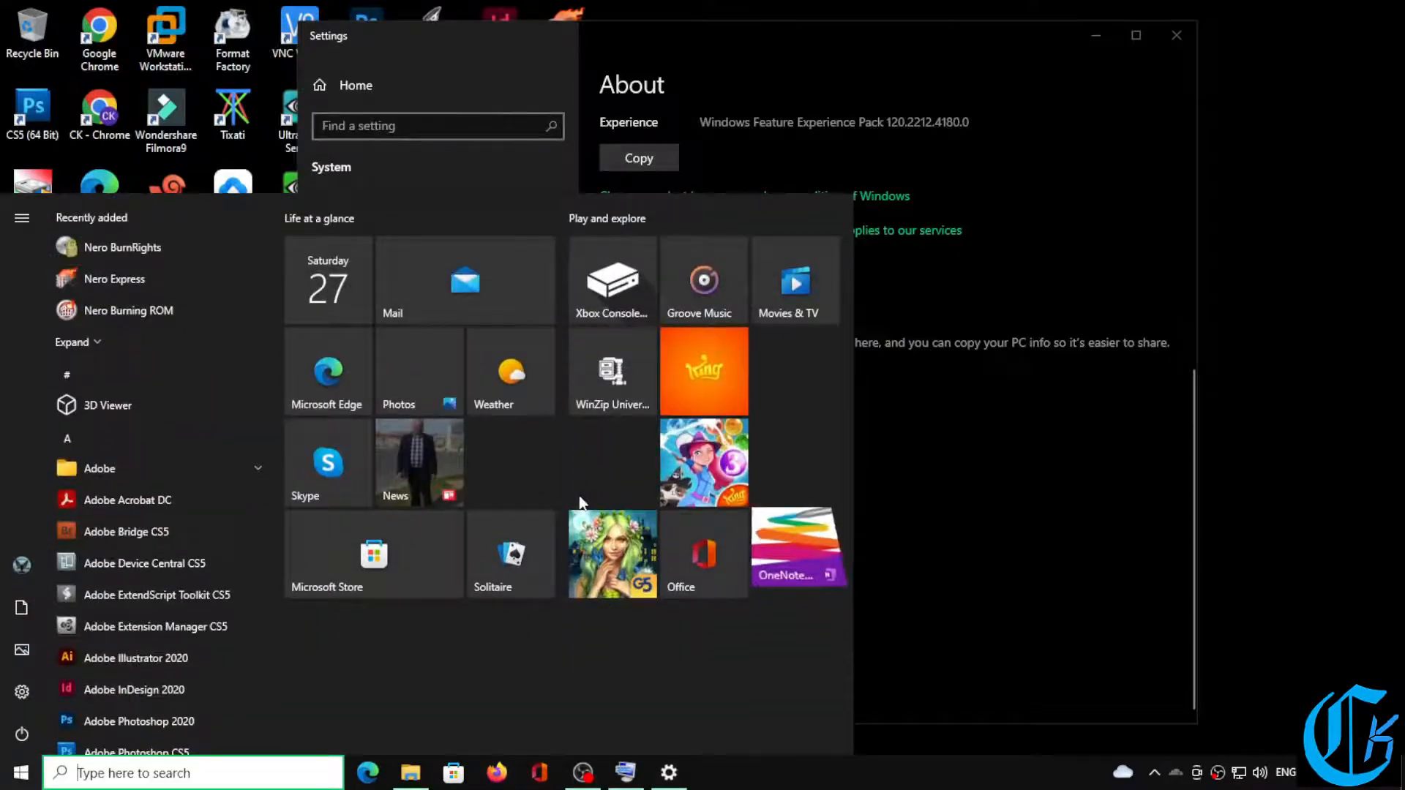
type("che")
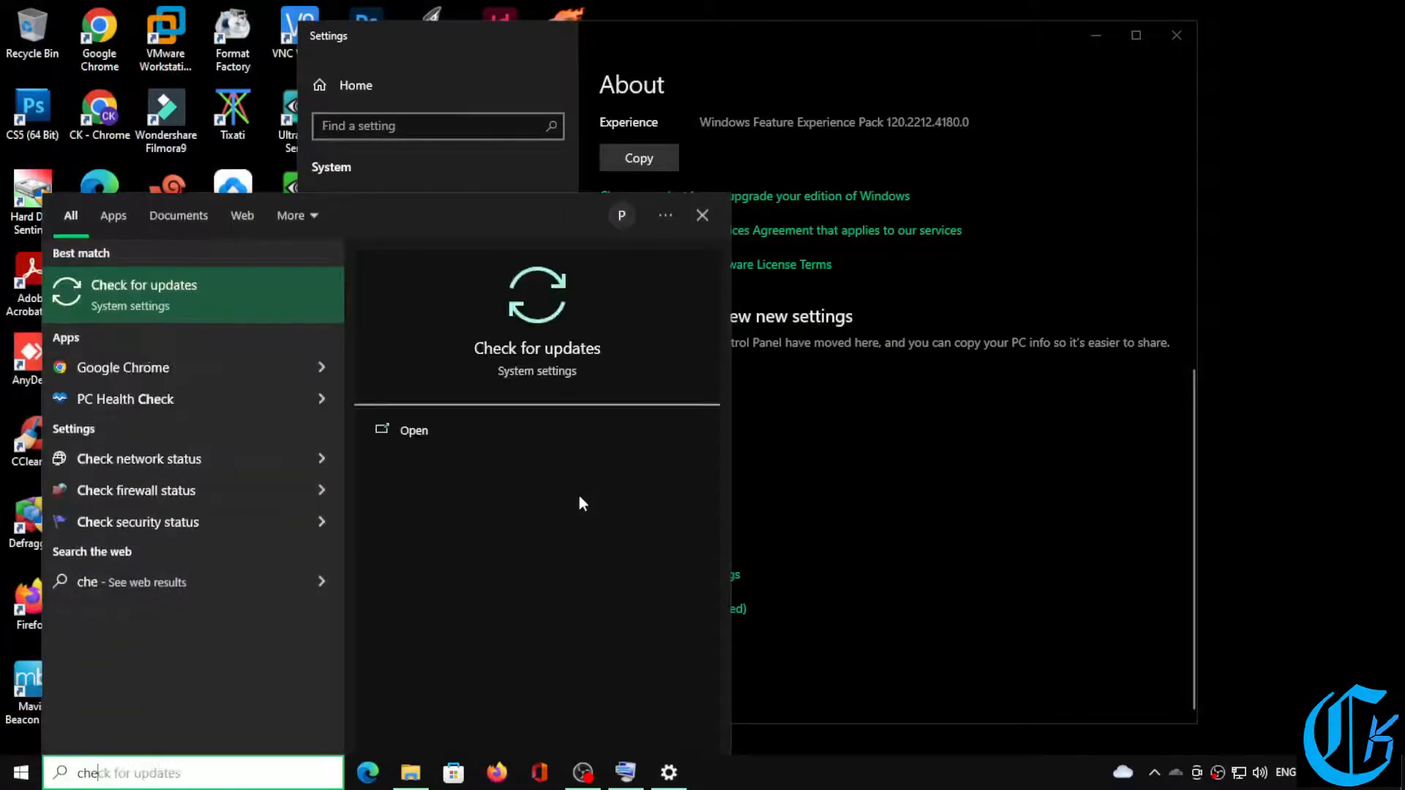
left_click(181, 301)
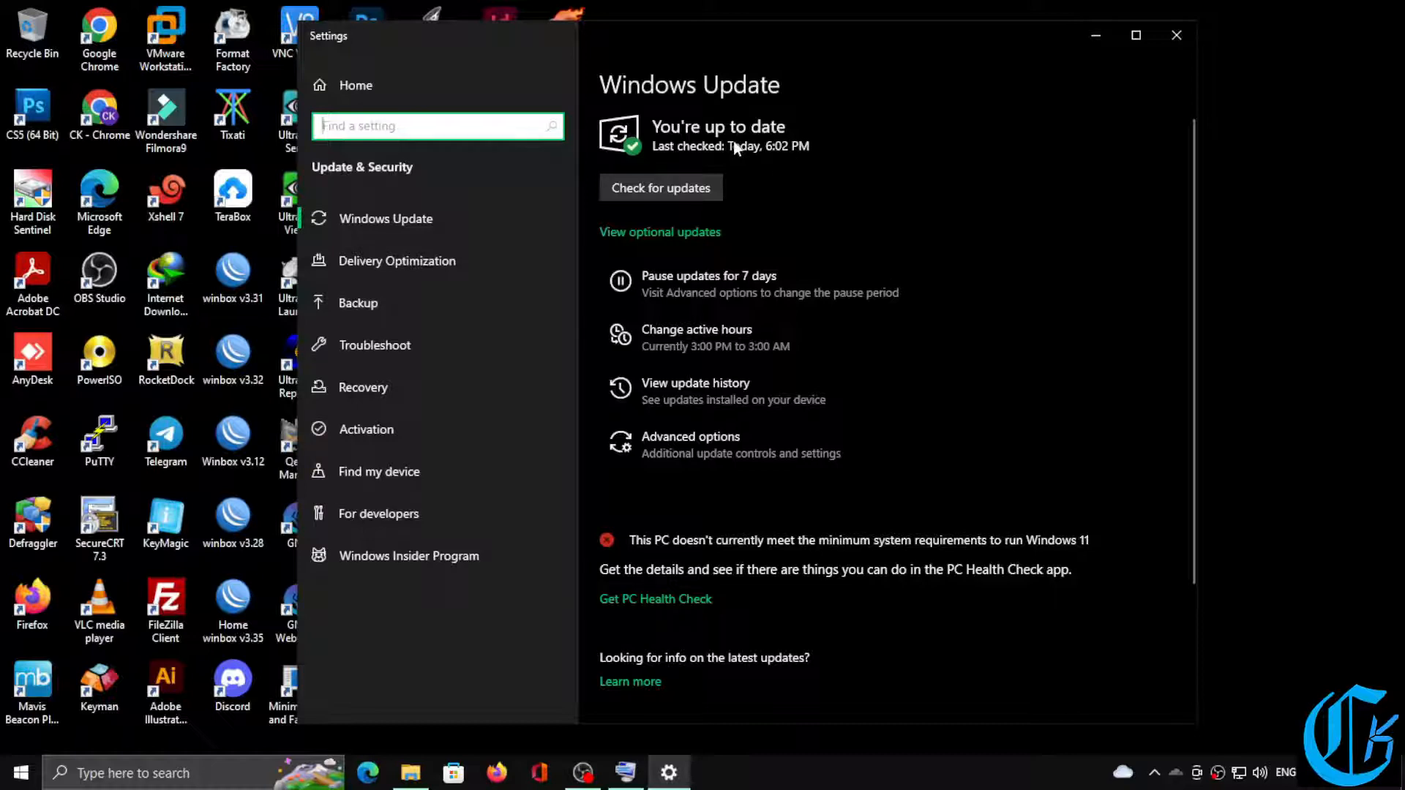
- Check for new Windows updates, and minimize the Settings window to show the desktop
left_click_drag(1009, 47, 955, 102)
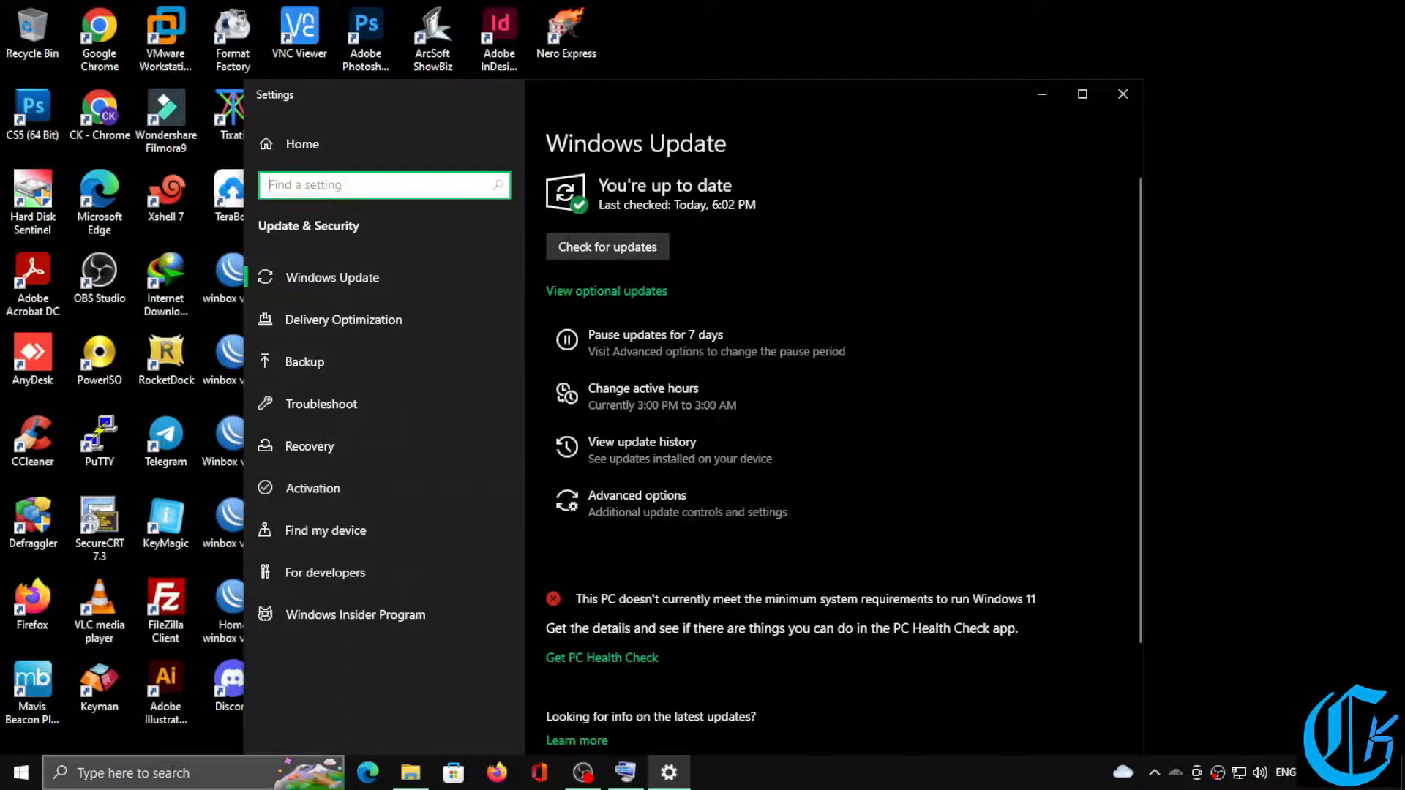
left_click(204, 773)
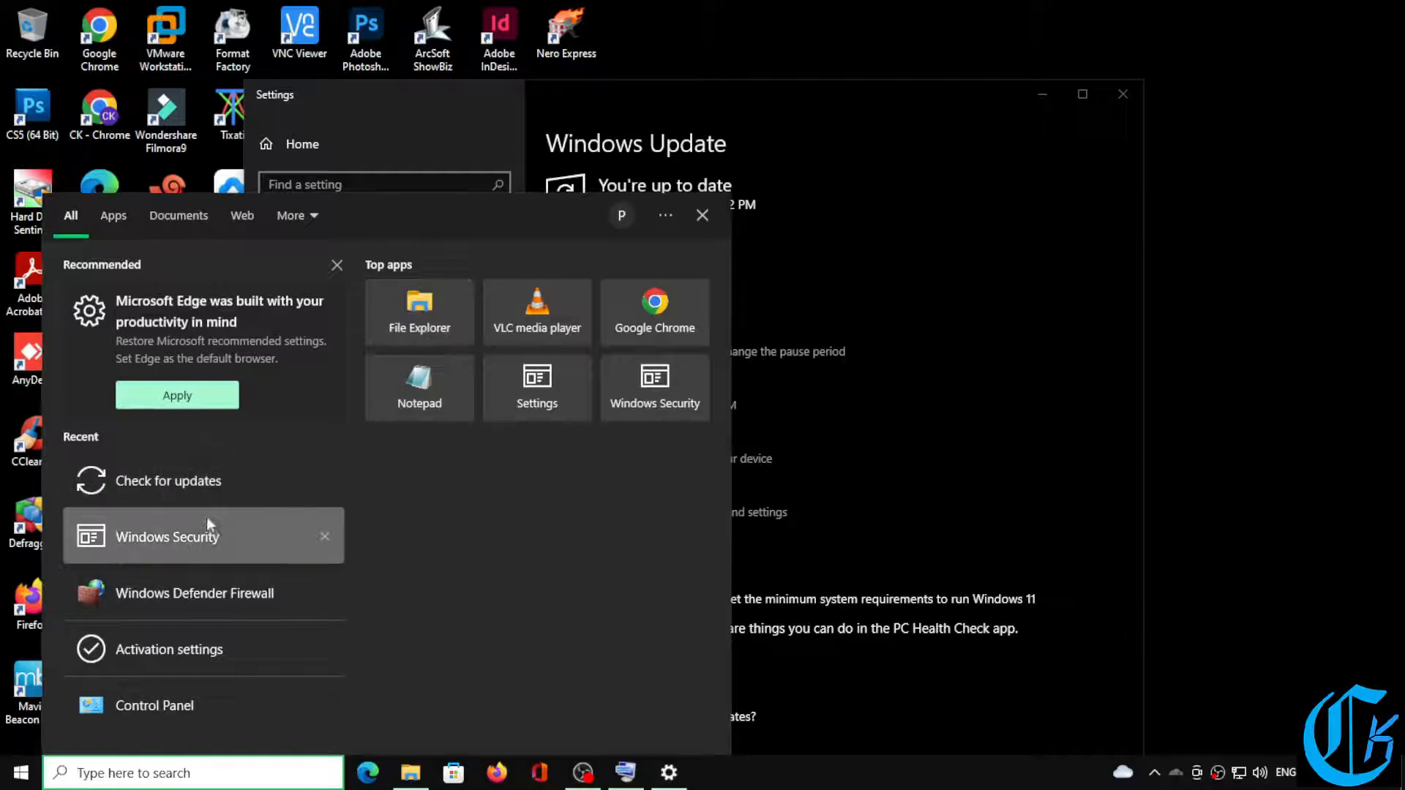
left_click(703, 214)
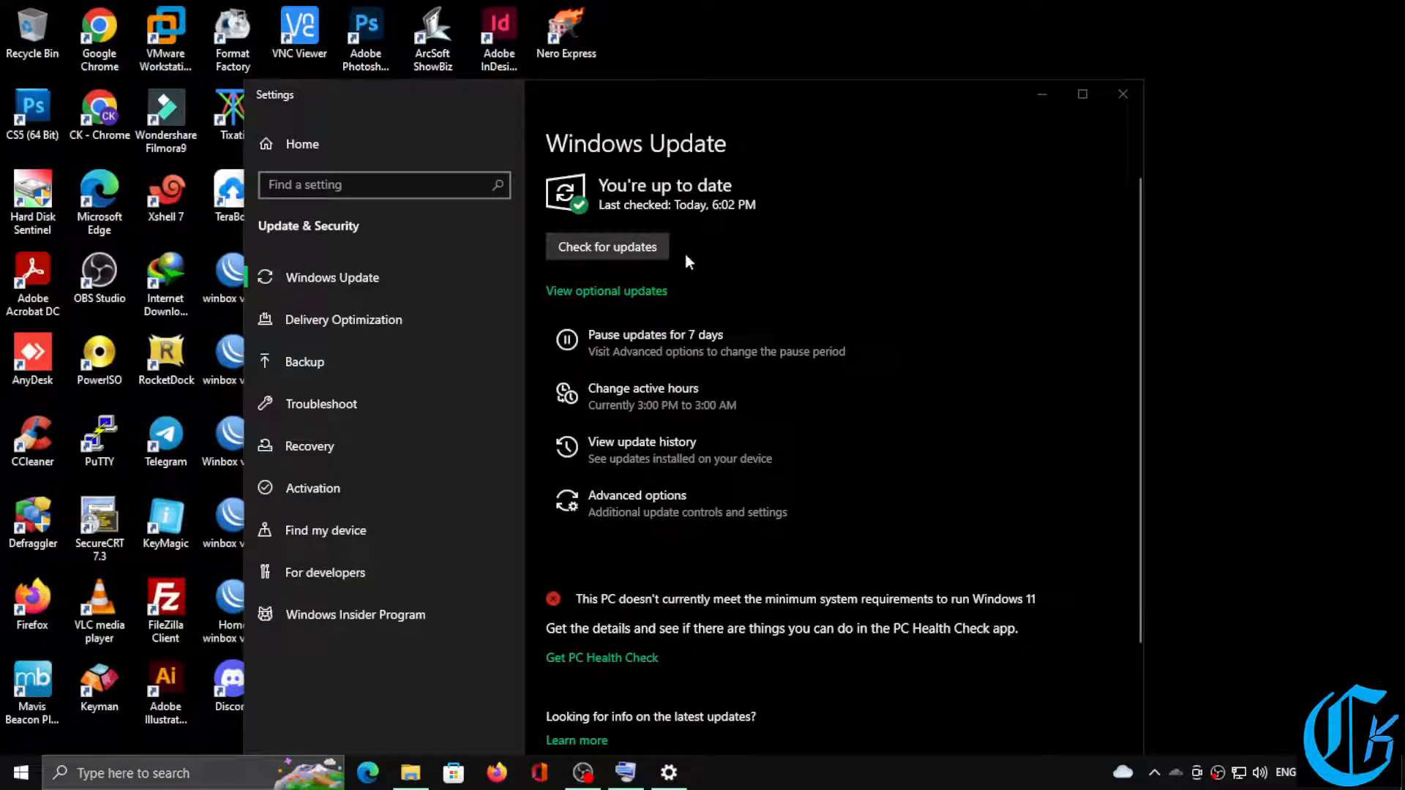
left_click(600, 253)
left_click(603, 253)
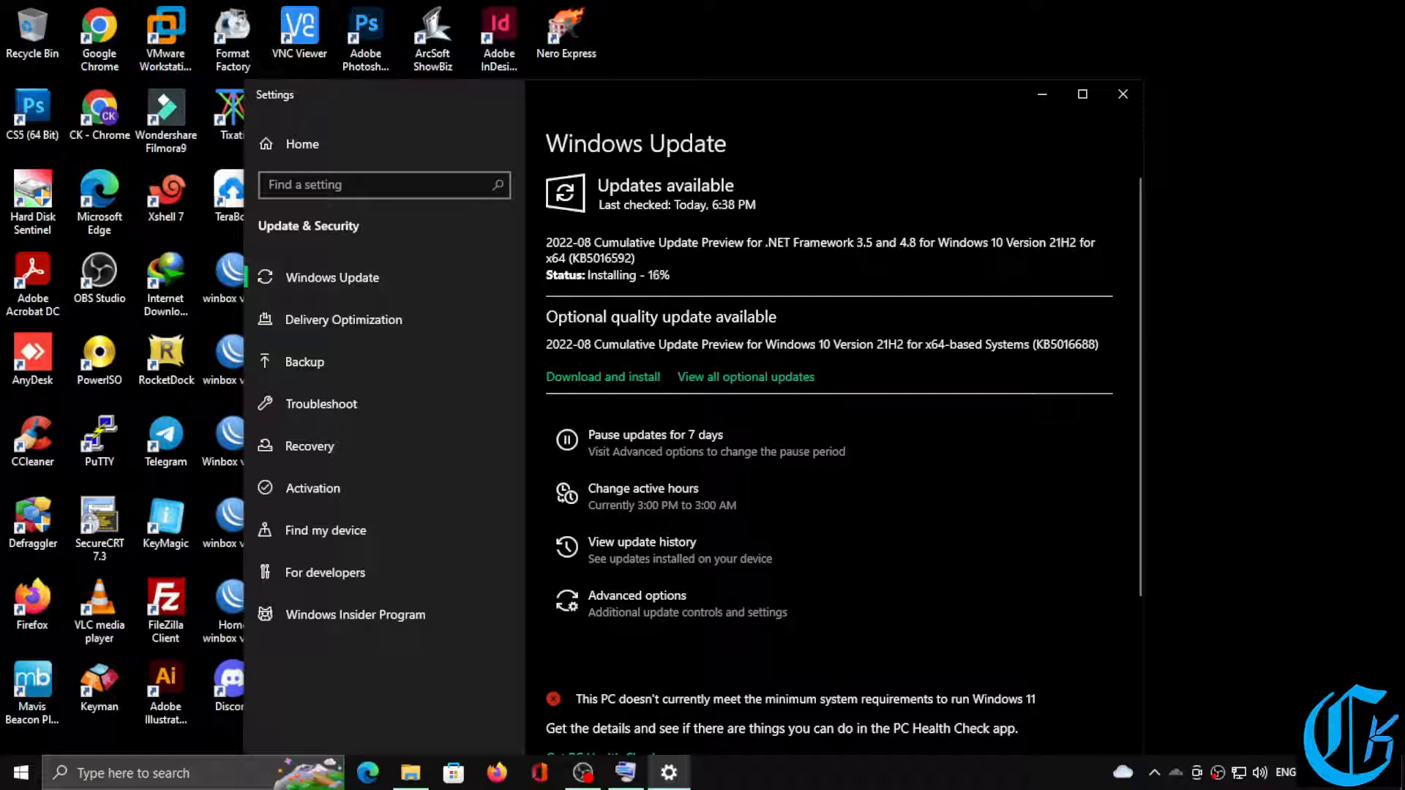
left_click(1042, 94)
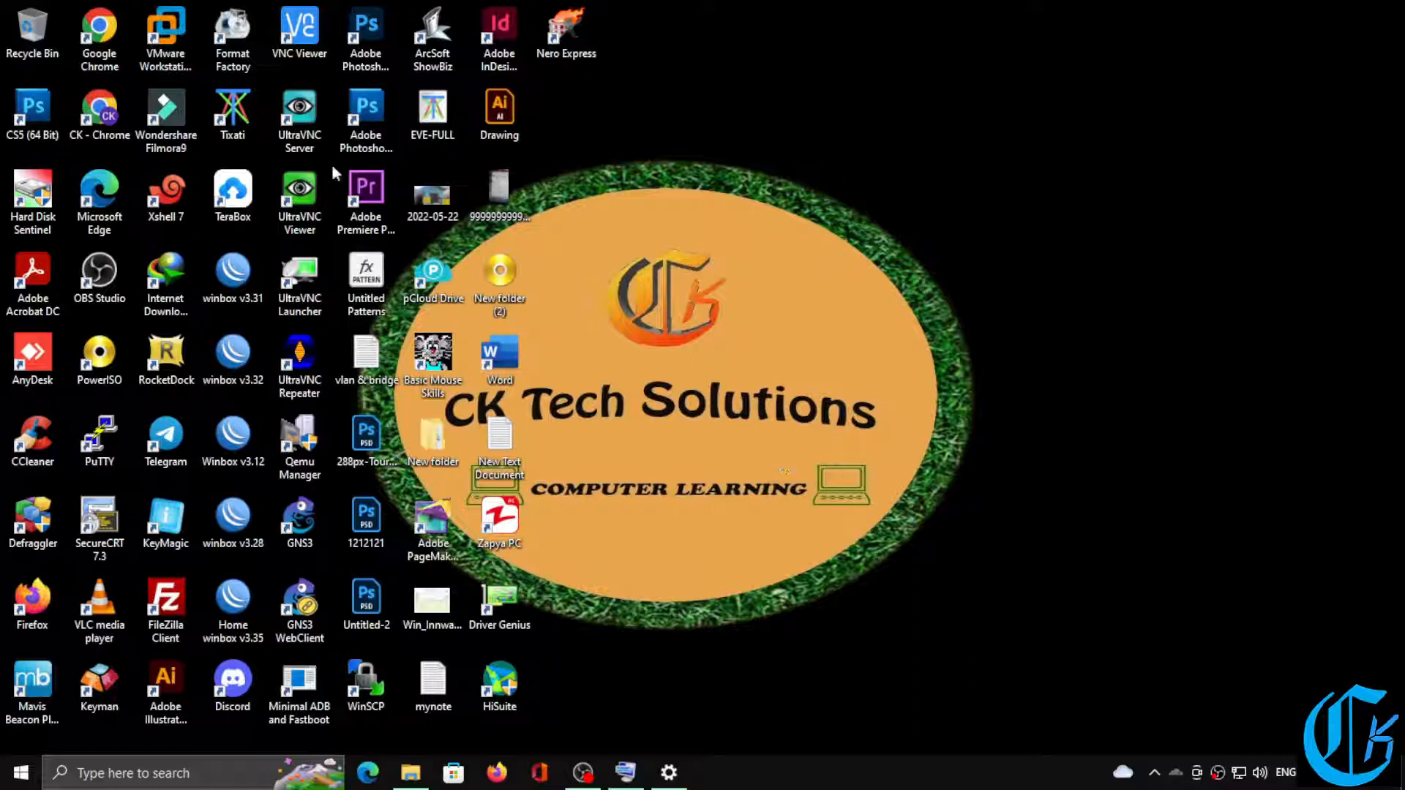
- Switch to Chrome, search for "windows 10 21h2 iso download 64-bit", and open Microsoft's Windows 10 disc image download result
double_click(103, 125)
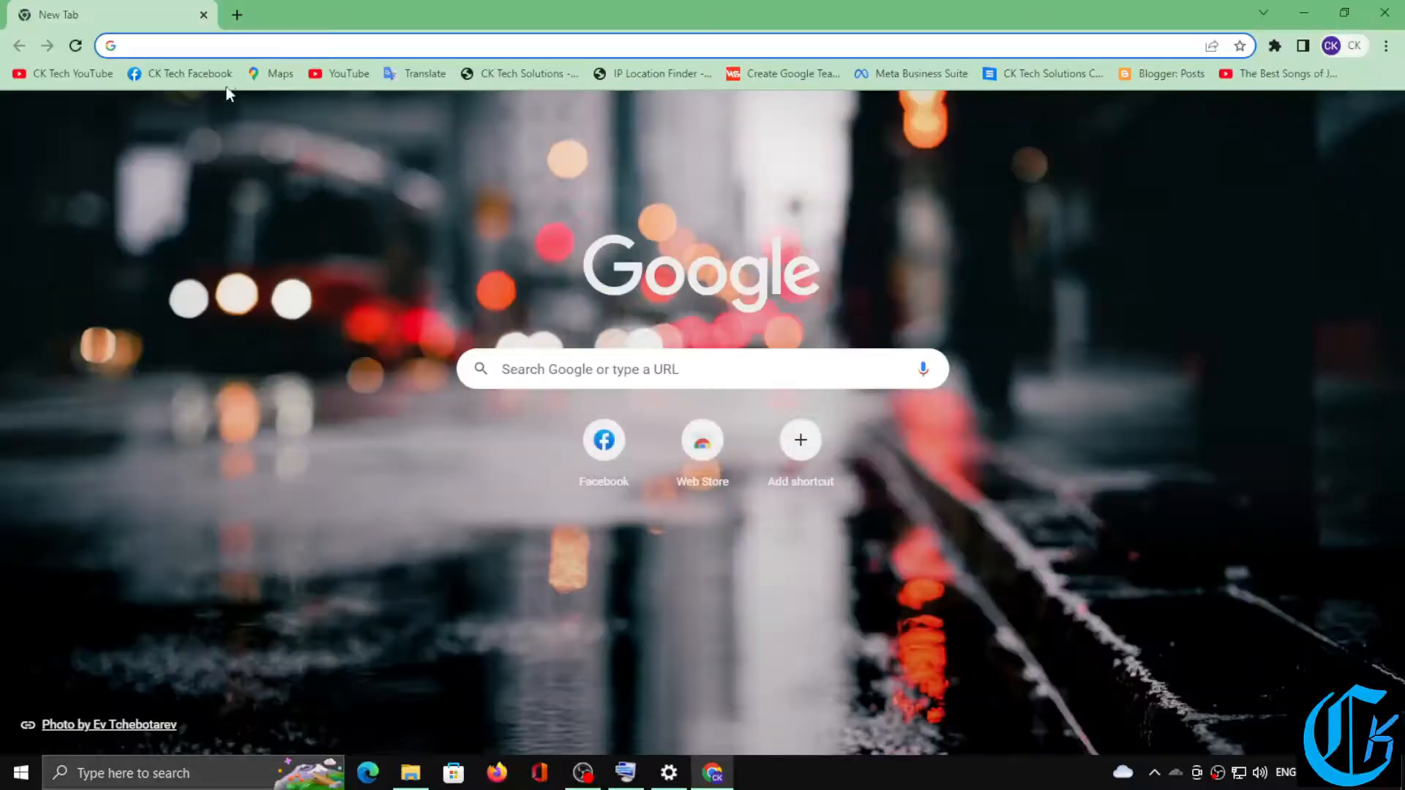
left_click(226, 50)
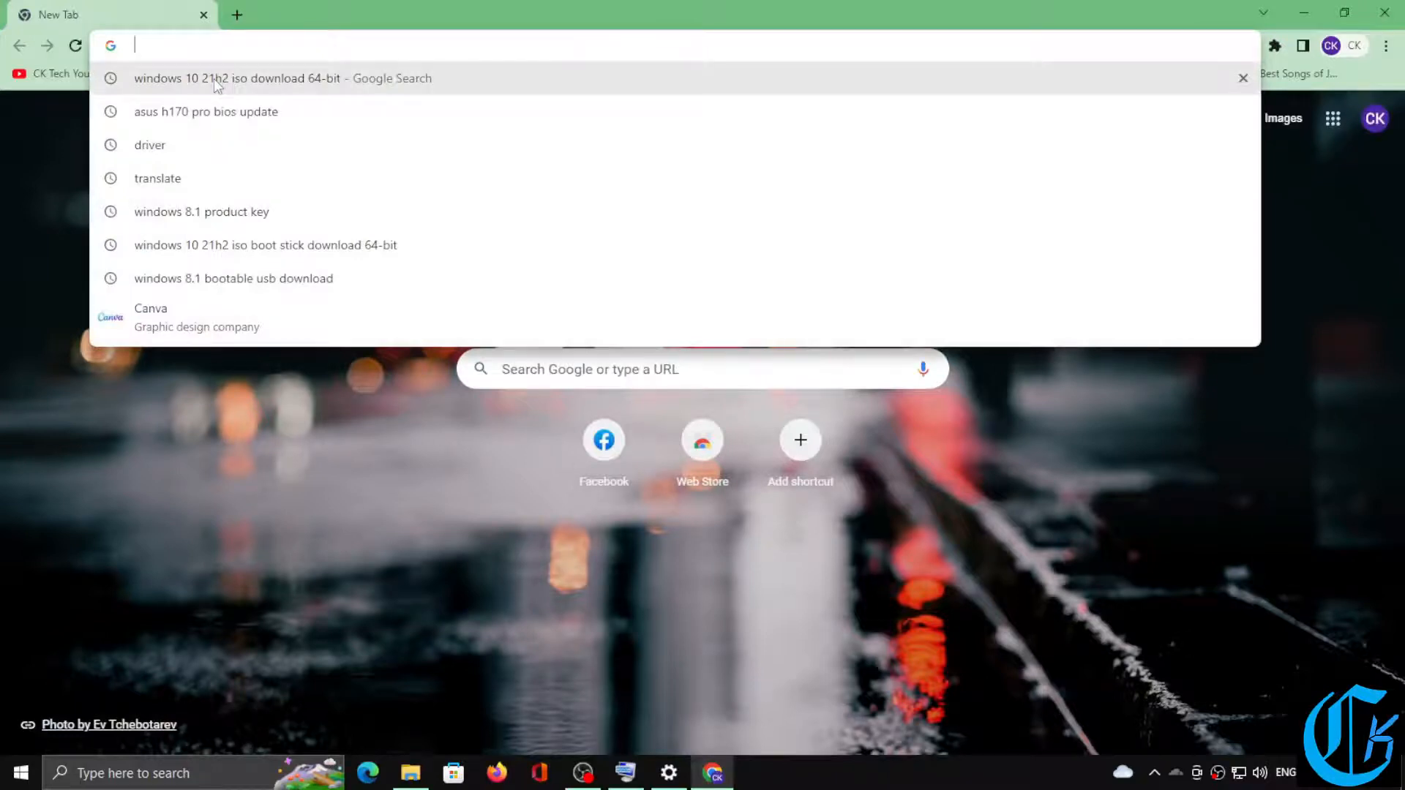
left_click(290, 82)
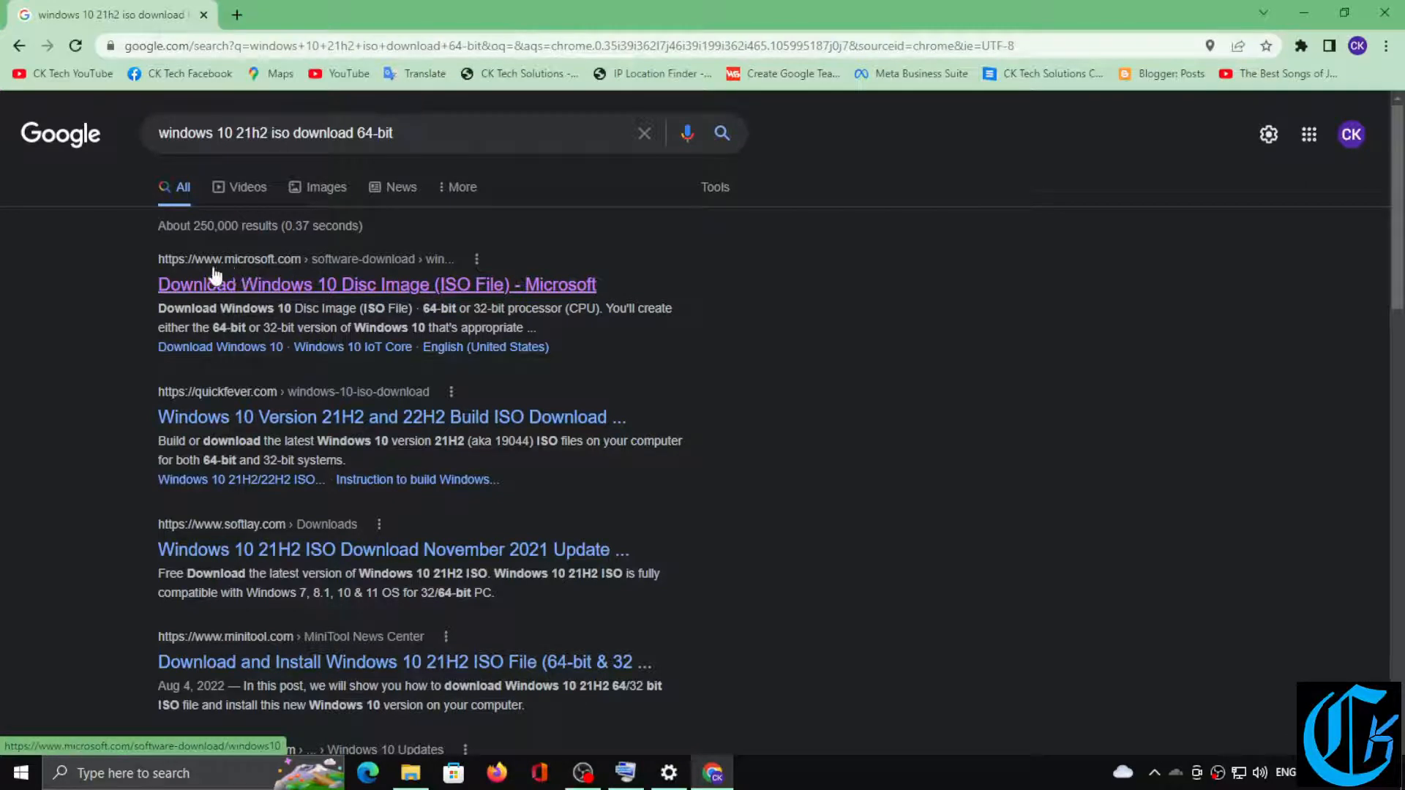
left_click(295, 287)
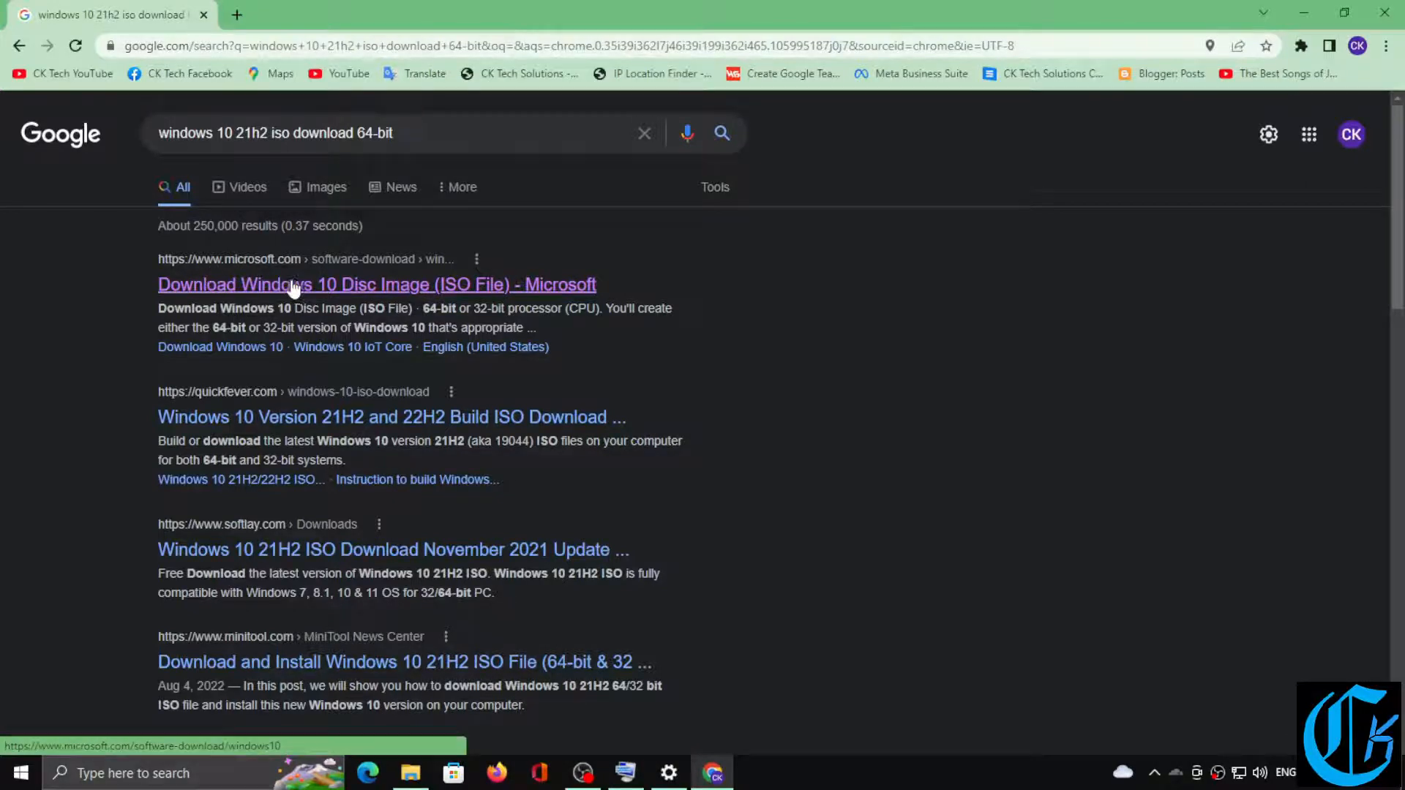
left_click(276, 282)
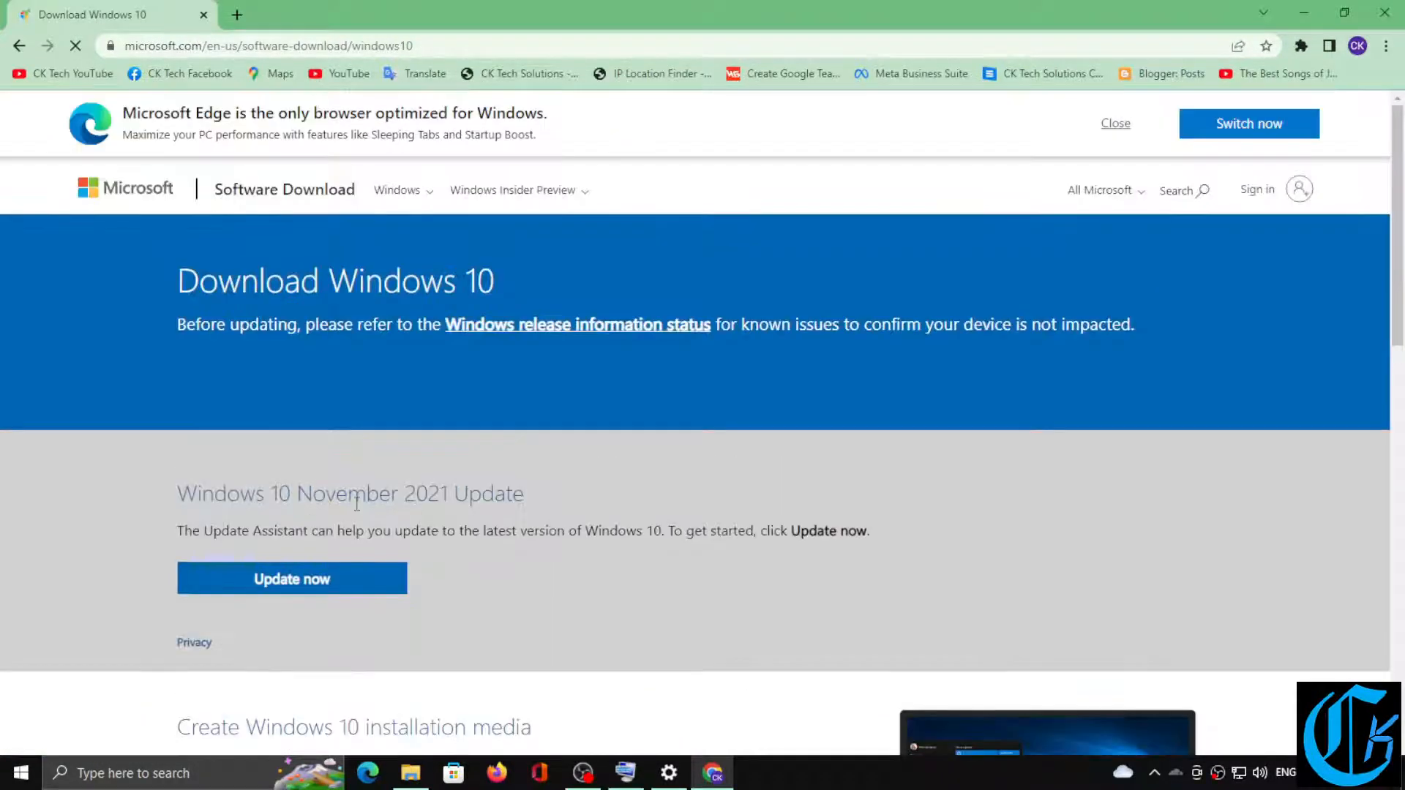
- Download the Windows 10 installation media tool, overwriting the duplicate, and save it as MediaCreationTool21H2.exe in the root of drive D:
scroll(420, 560, "down", 3)
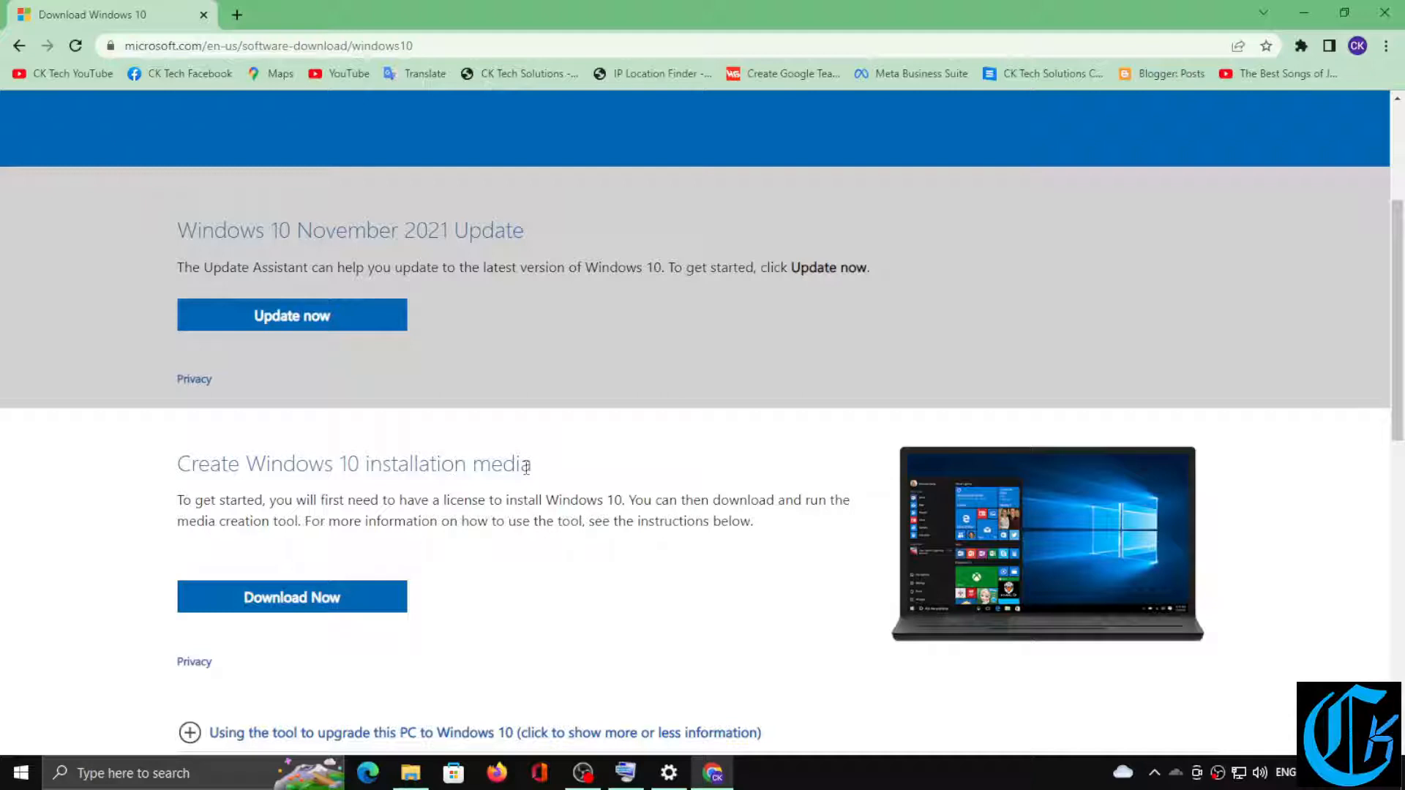
left_click(333, 605)
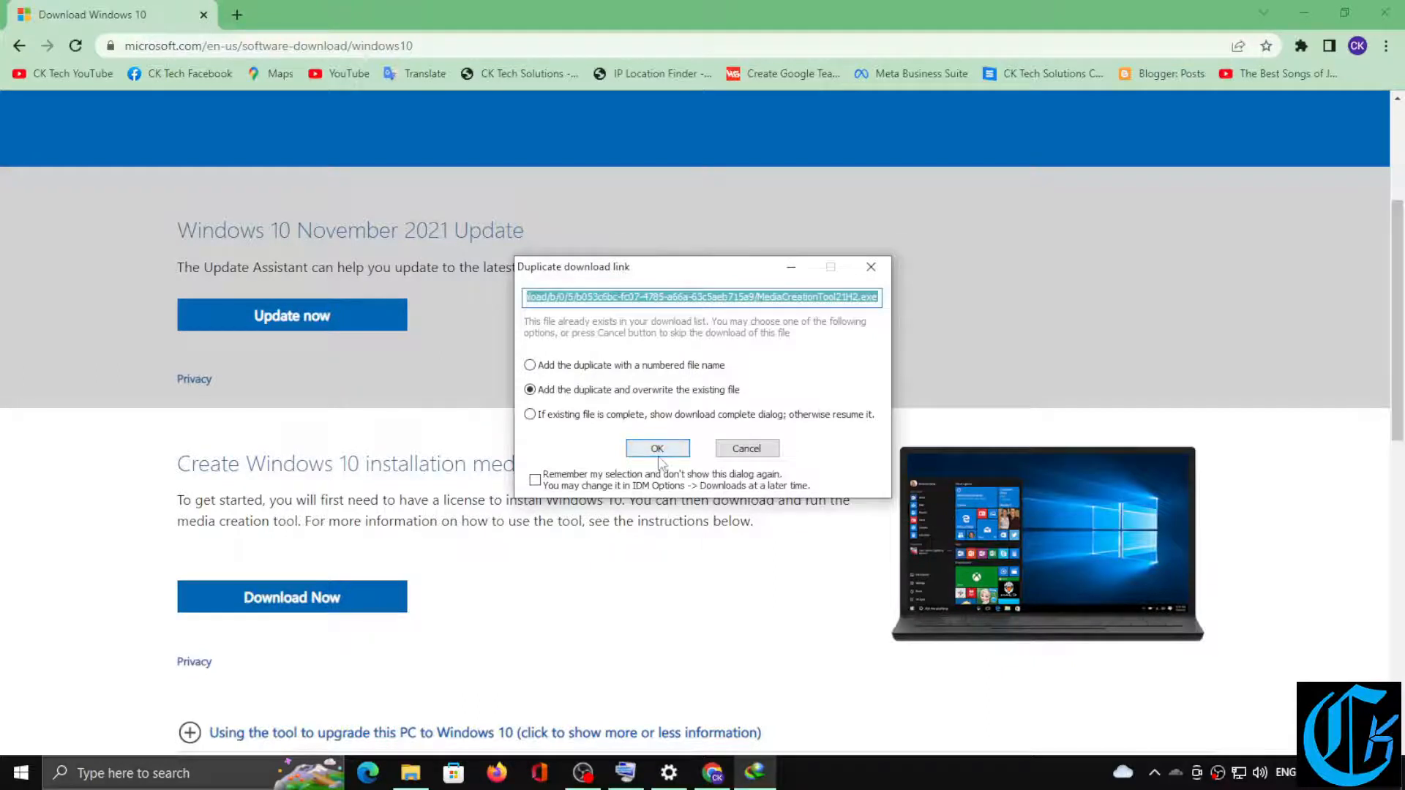
left_click(661, 450)
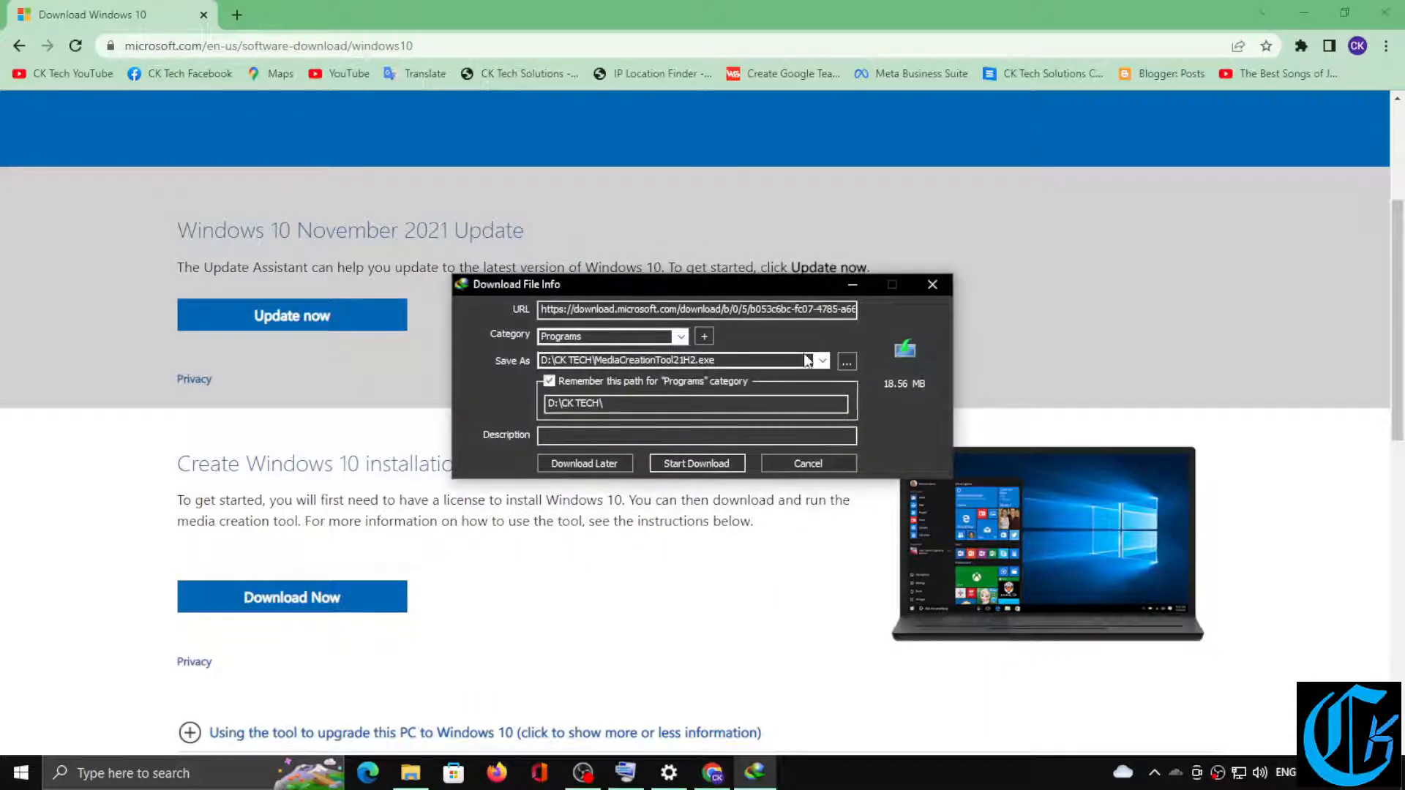
left_click(847, 361)
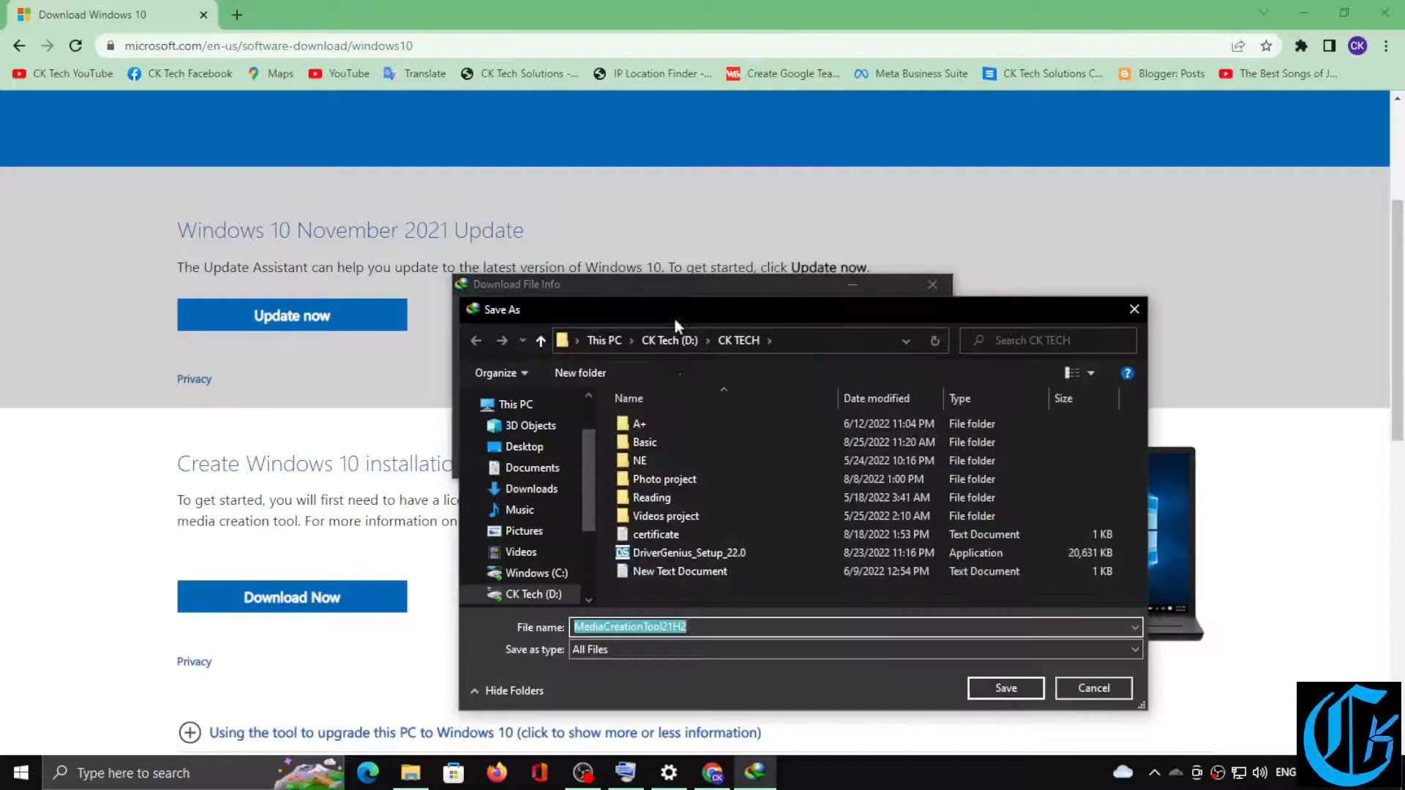
left_click(537, 595)
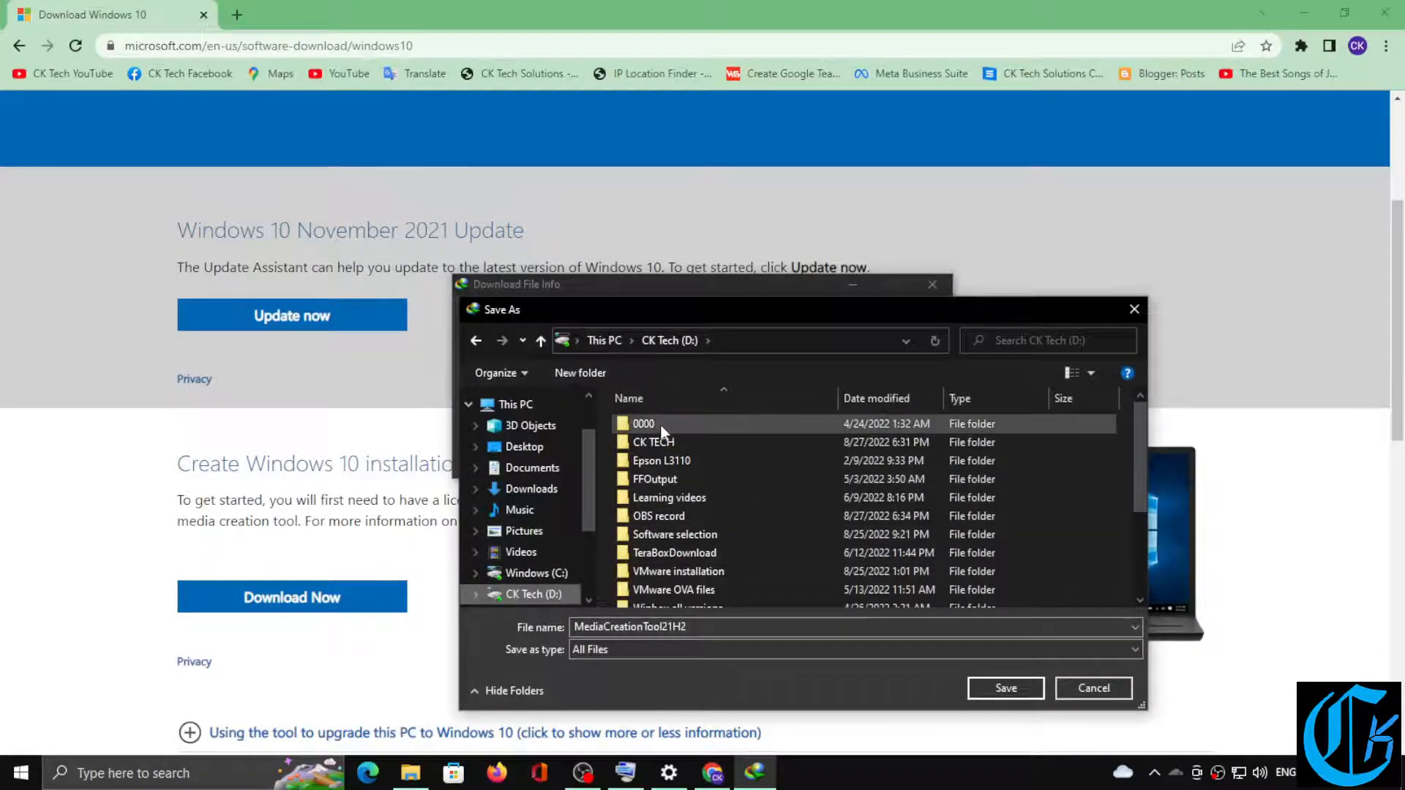
scroll(731, 505, "down", 3)
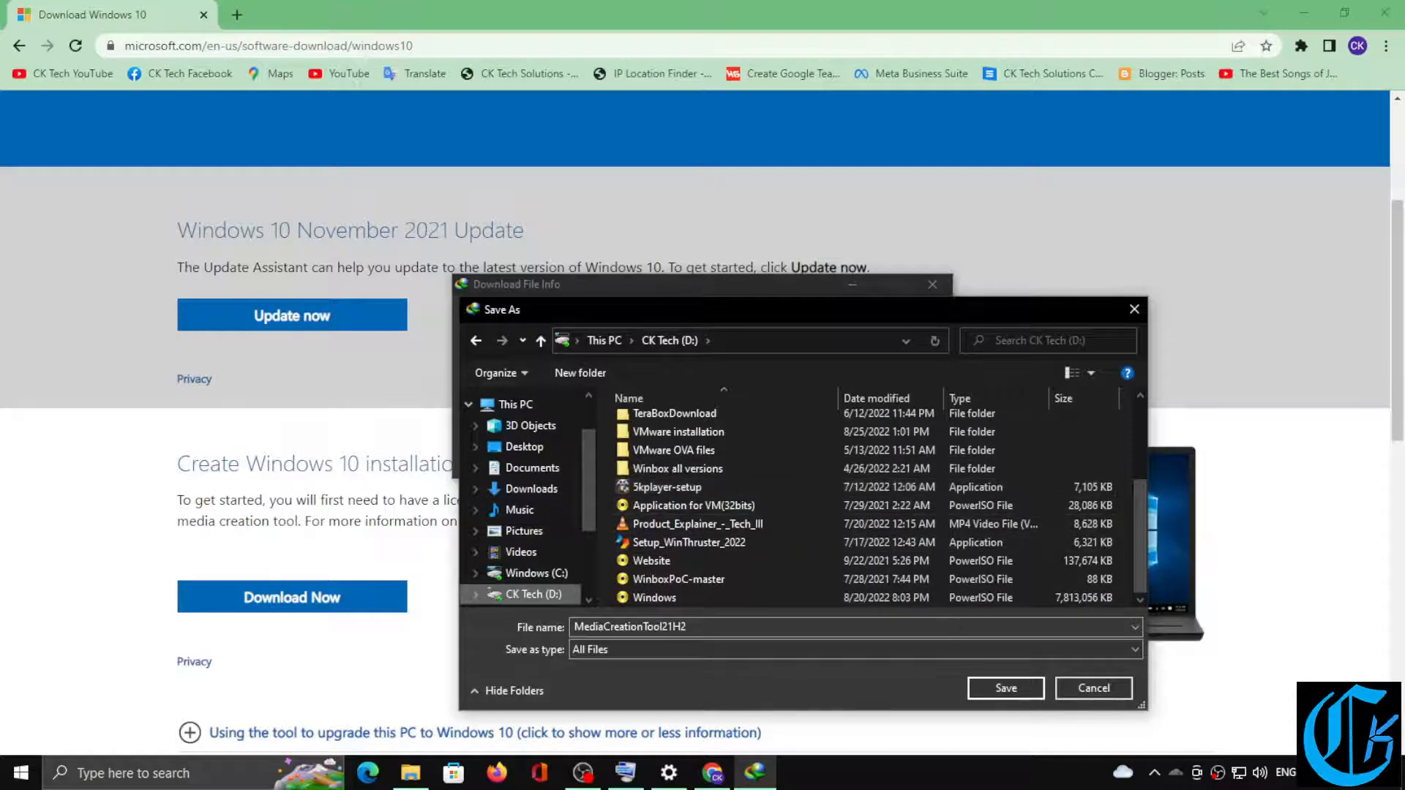
left_click(999, 691)
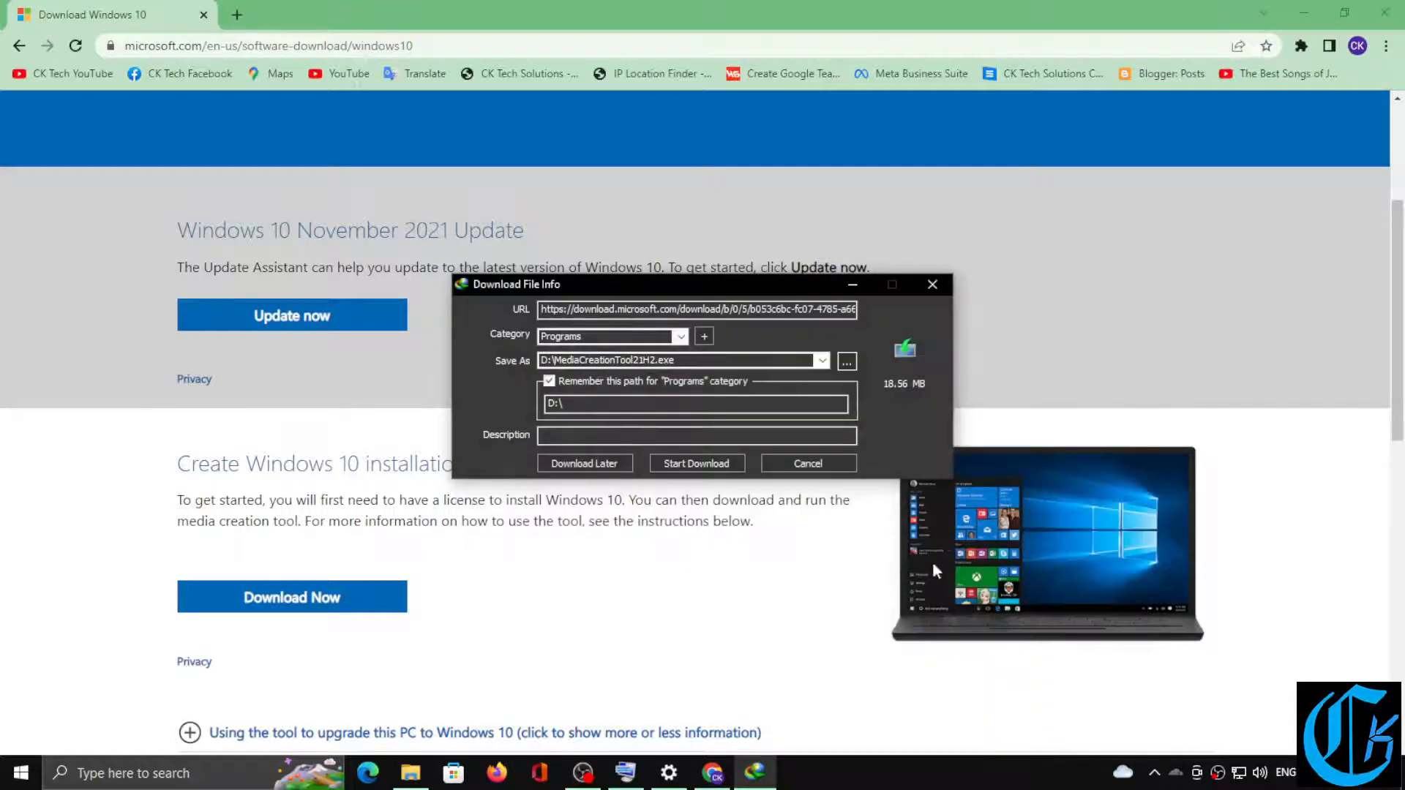
left_click(713, 461)
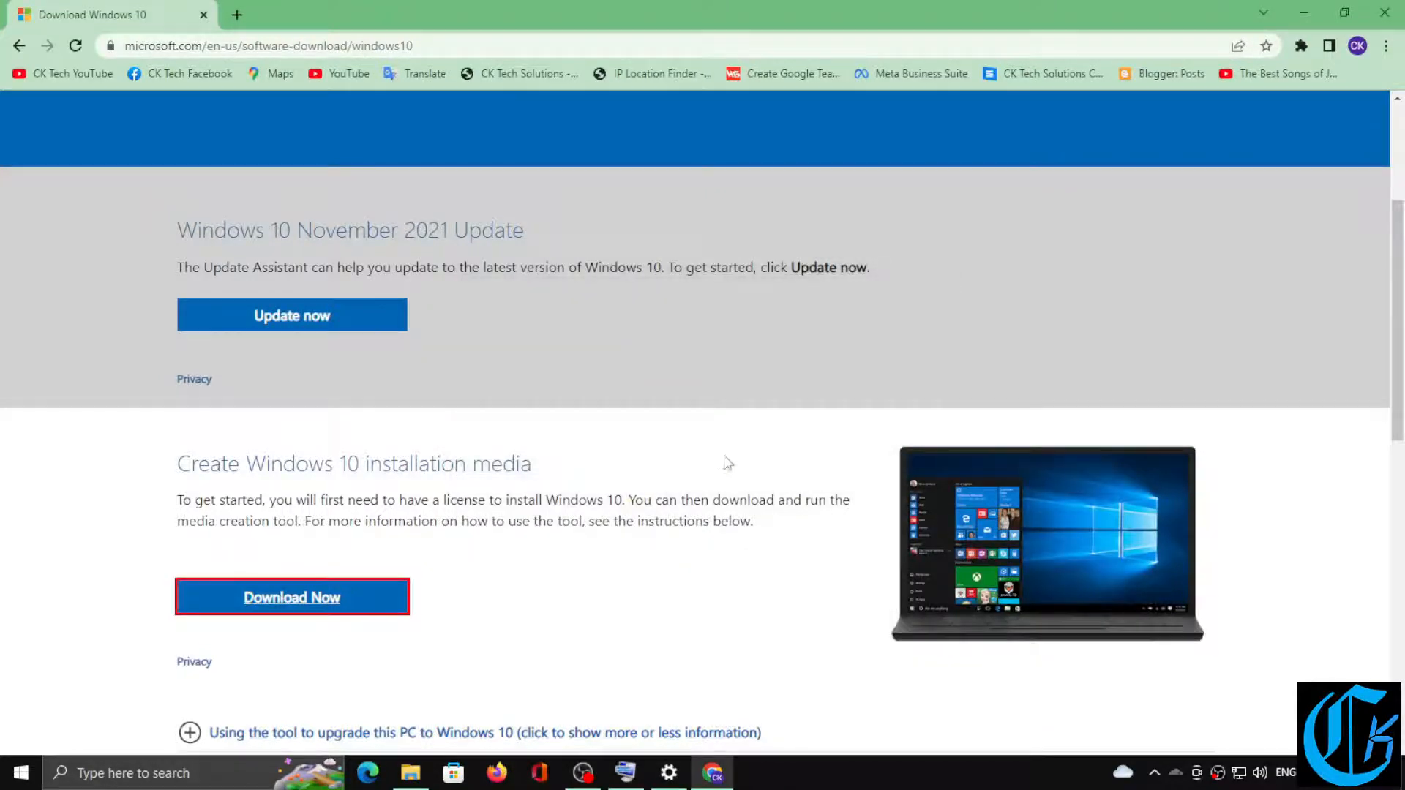
- Switch to File Explorer, run MediaCreationTool21H2 from drive CK Tech (D:), and move the Windows 10 Setup window aside
left_click(413, 776)
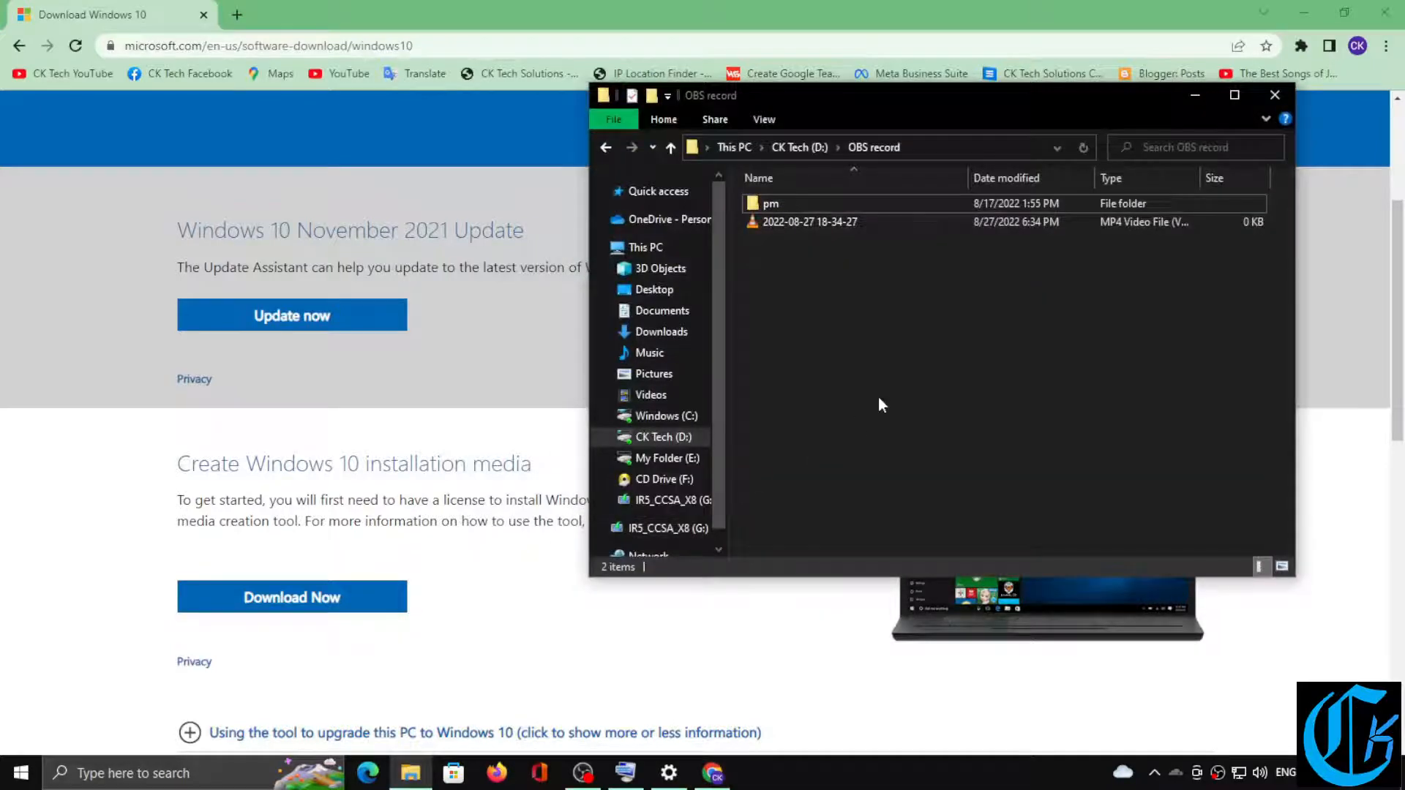
left_click(662, 437)
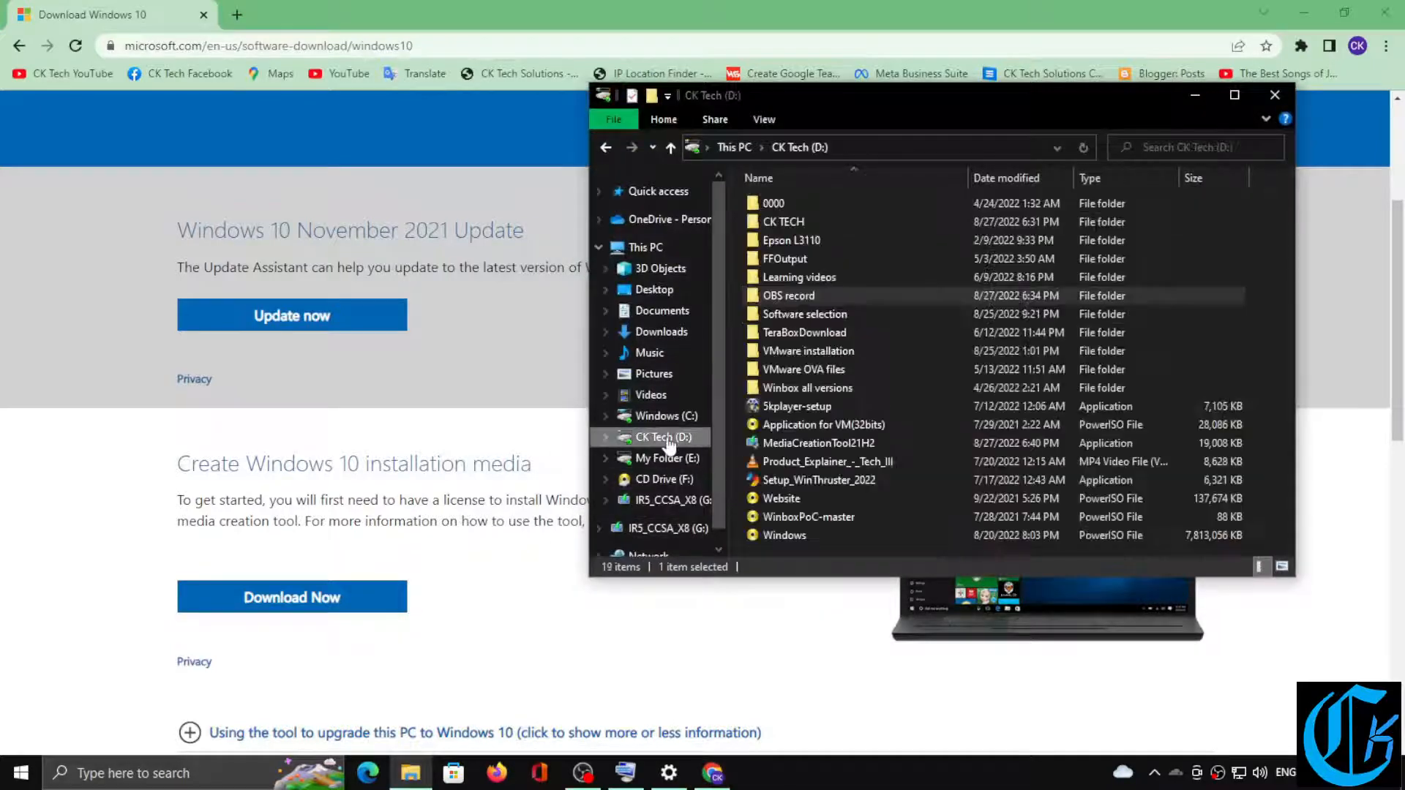
double_click(869, 445)
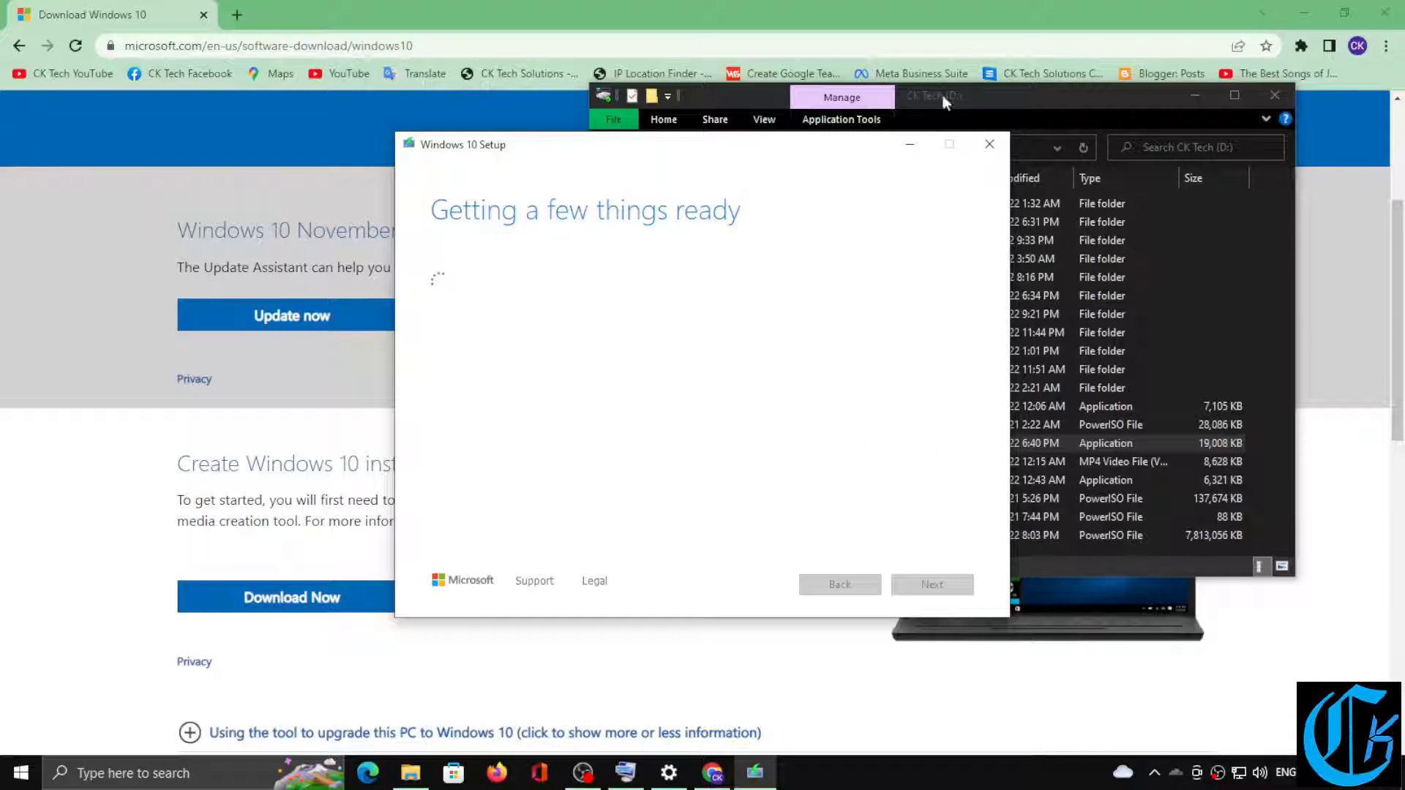
left_click_drag(853, 152, 1090, 200)
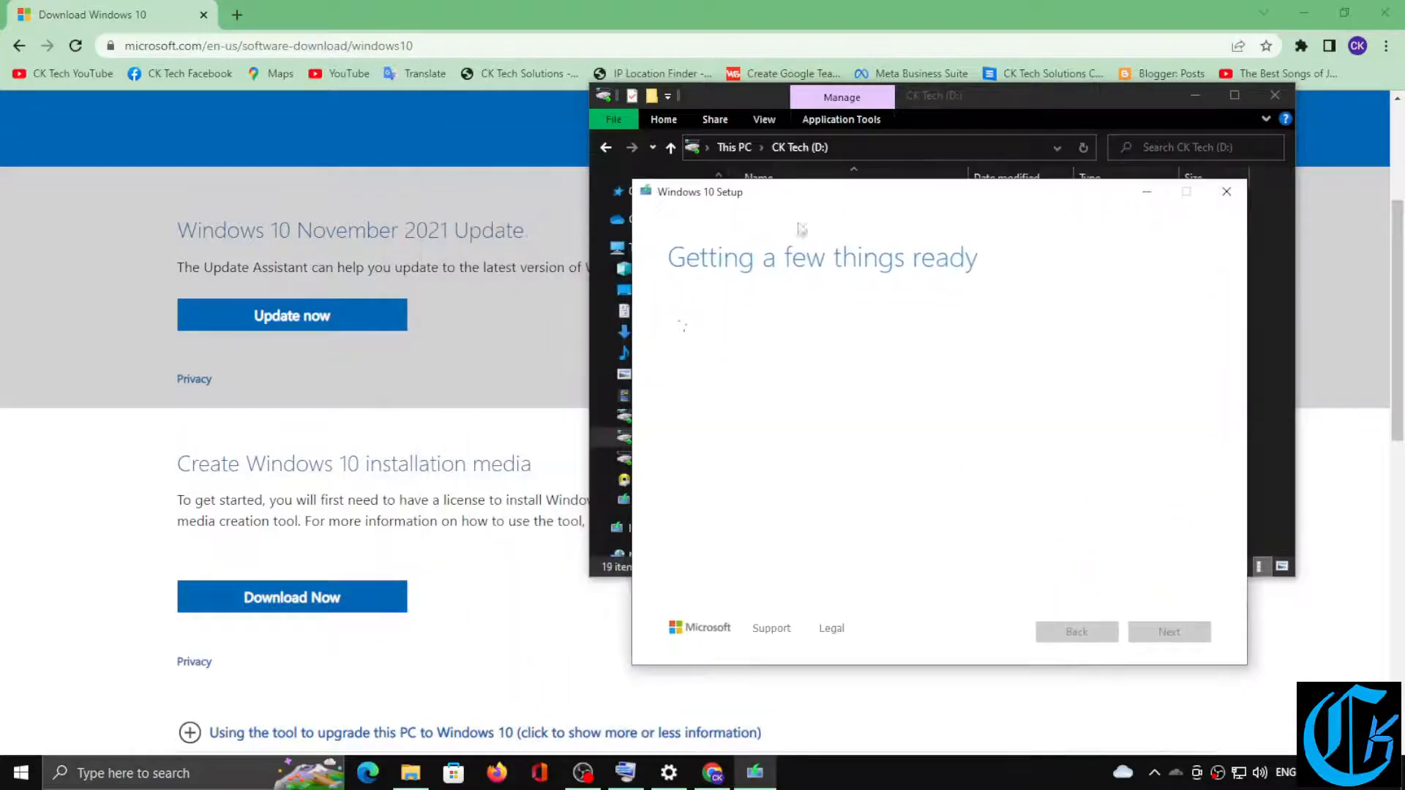
- Open Rufus 3.18 from the Programs folder inside Software selection on drive D:
left_click(1008, 98)
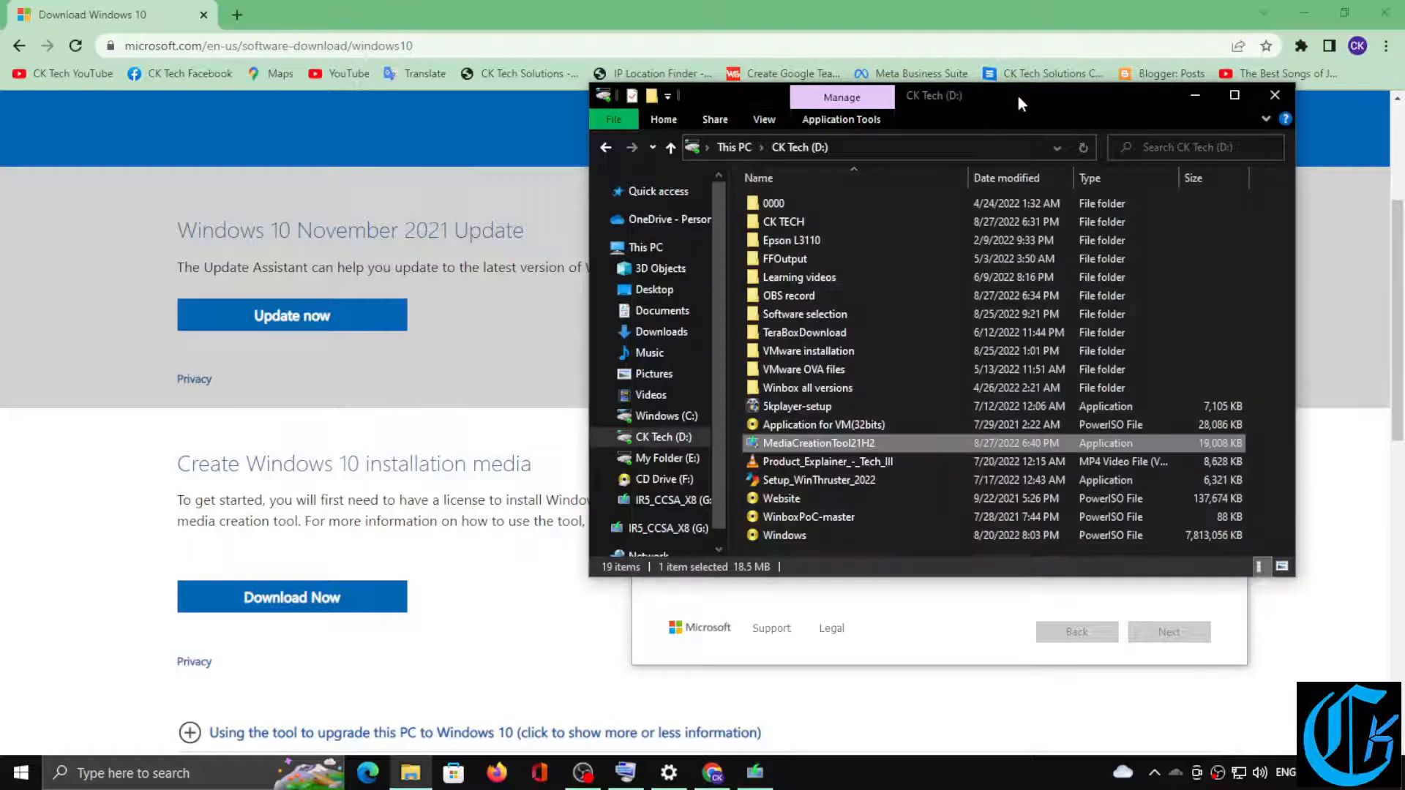
double_click(776, 315)
left_click(785, 240)
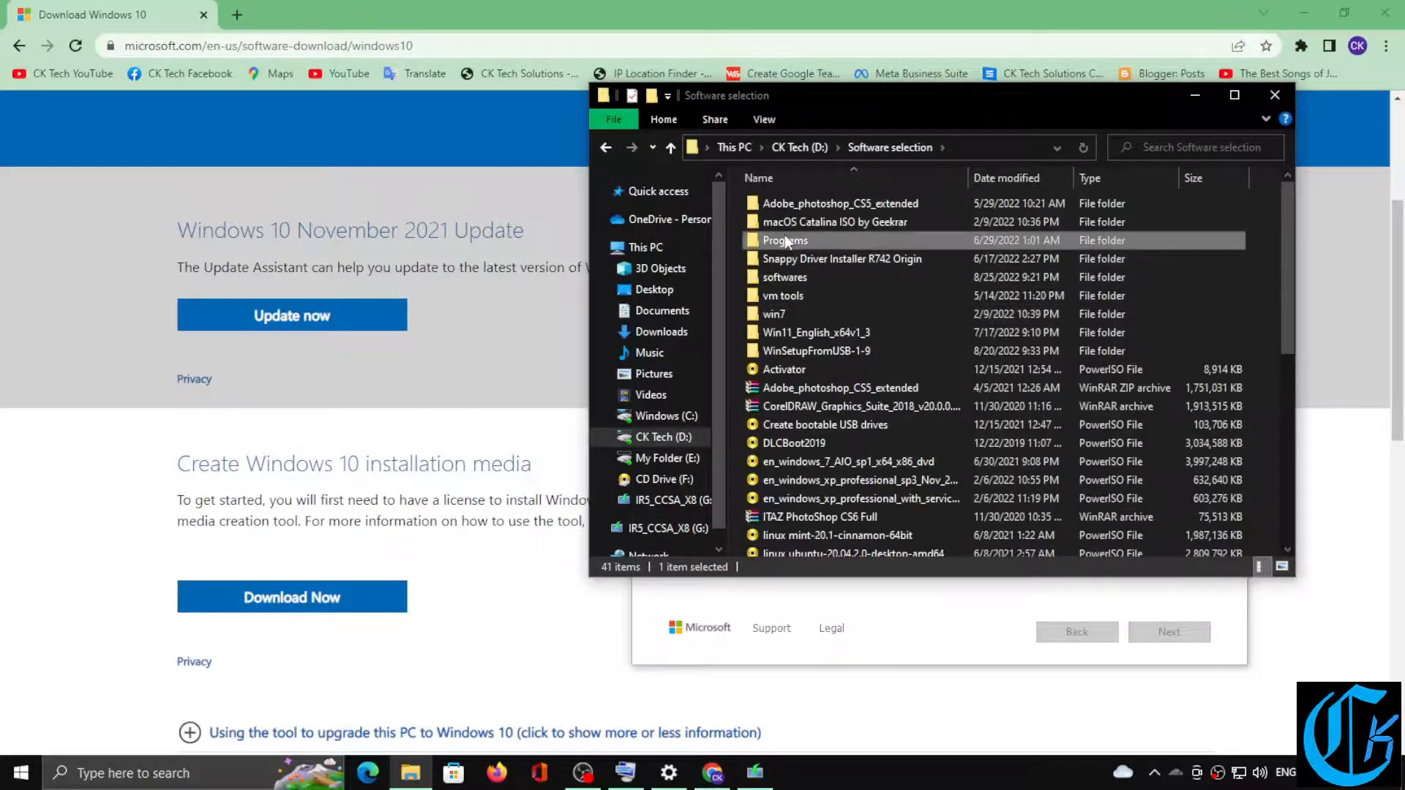
double_click(785, 240)
scroll(849, 388, "down", 10)
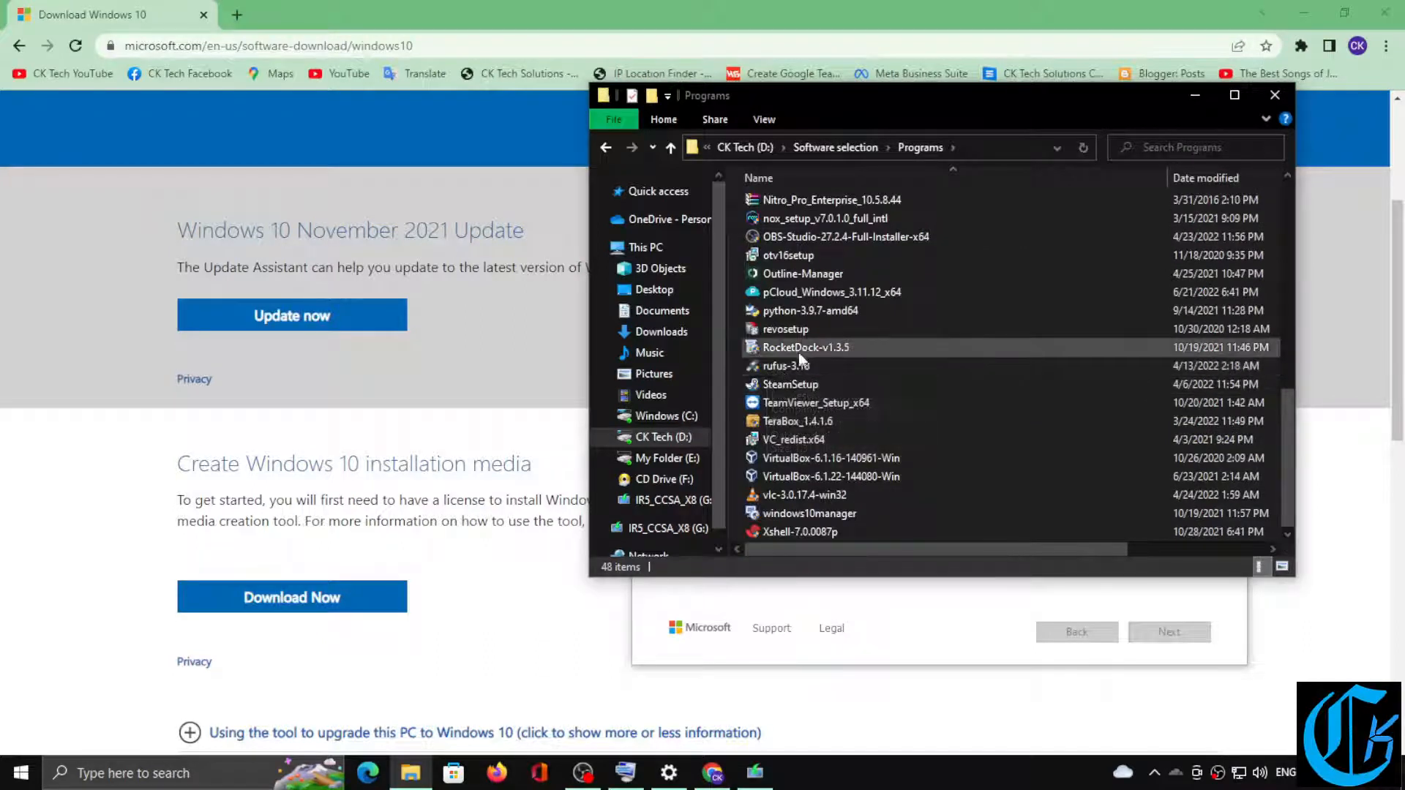
left_click(783, 368)
double_click(783, 368)
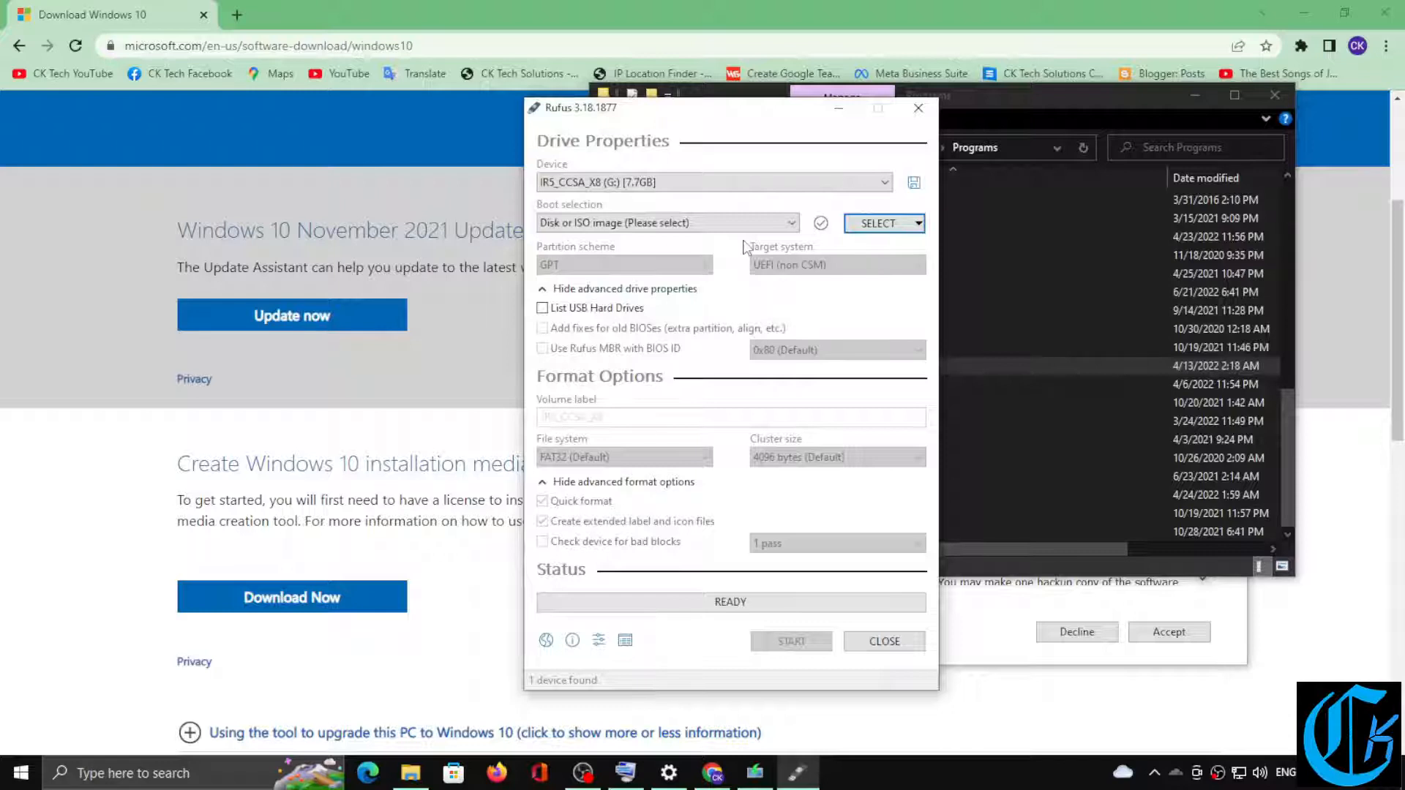
- Bring up the Windows 10 Setup license terms, dismiss the Rufus update offer without downloading, and close Rufus
left_click(755, 773)
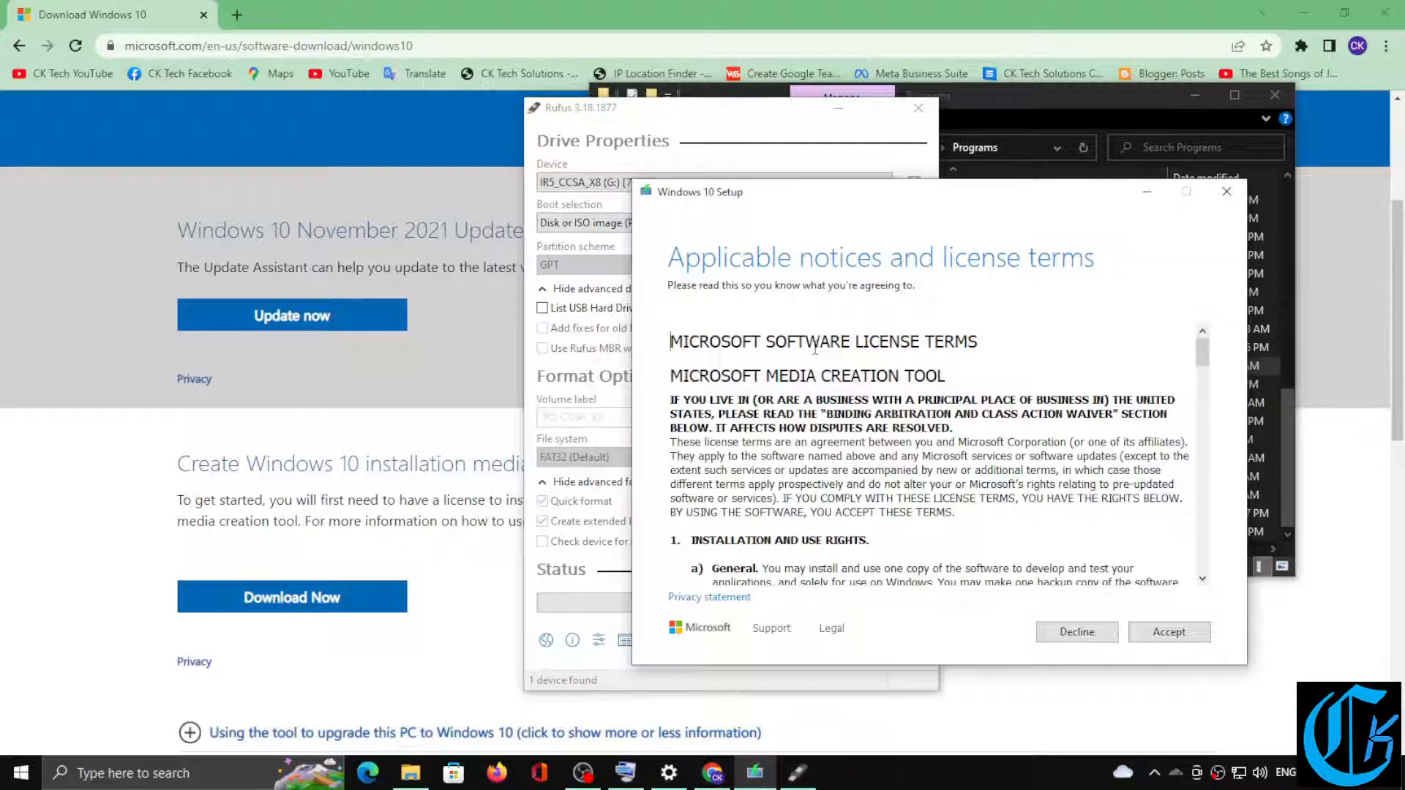
left_click(699, 118)
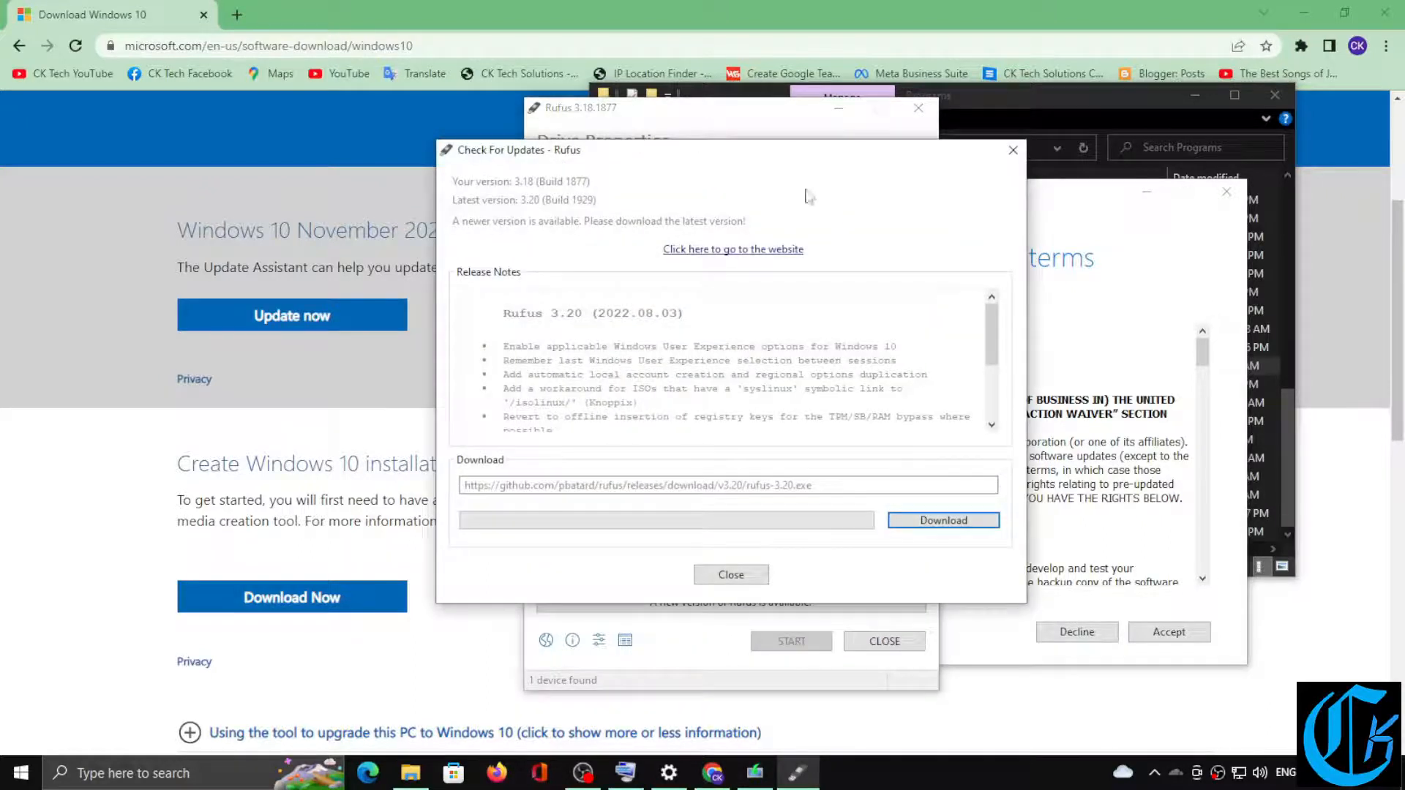
left_click(1013, 152)
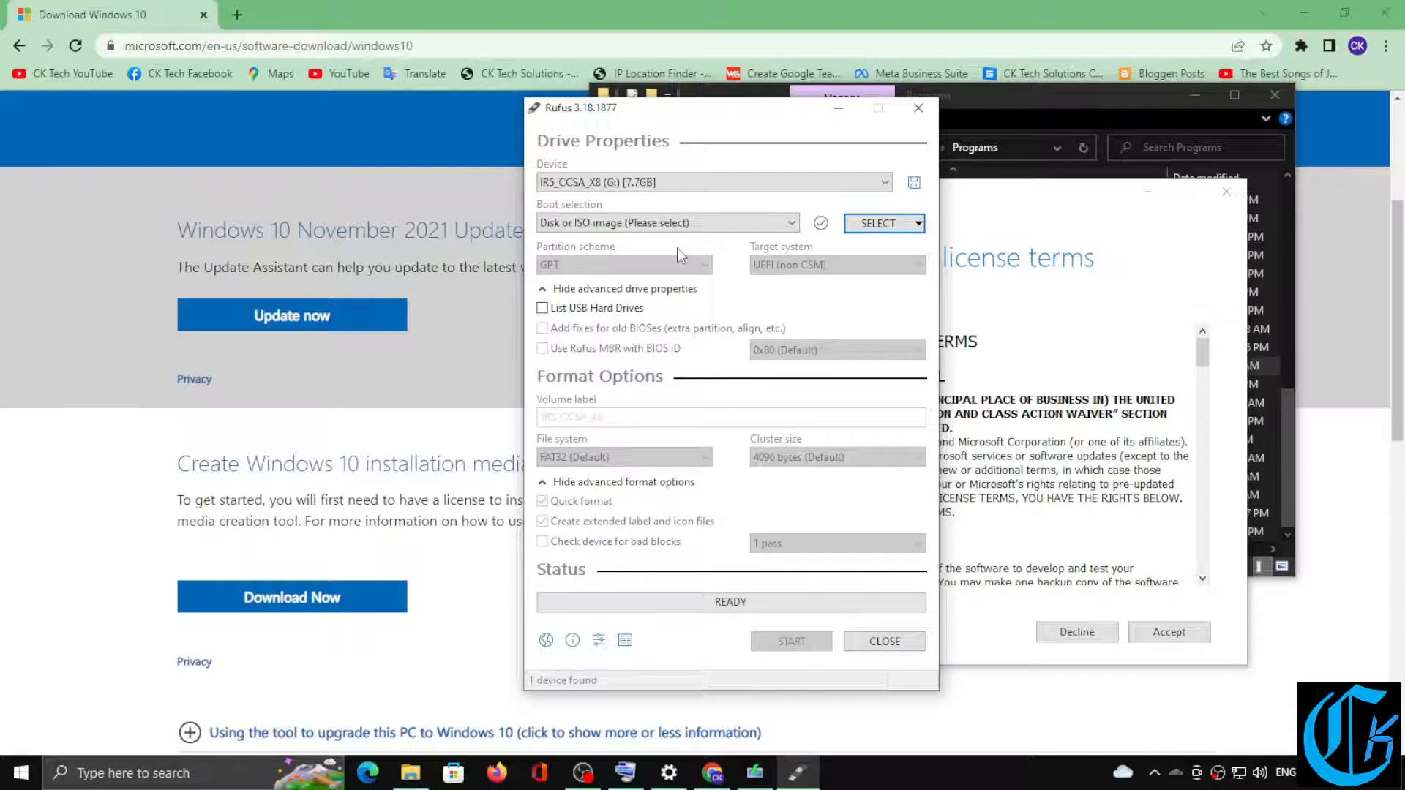
left_click(919, 108)
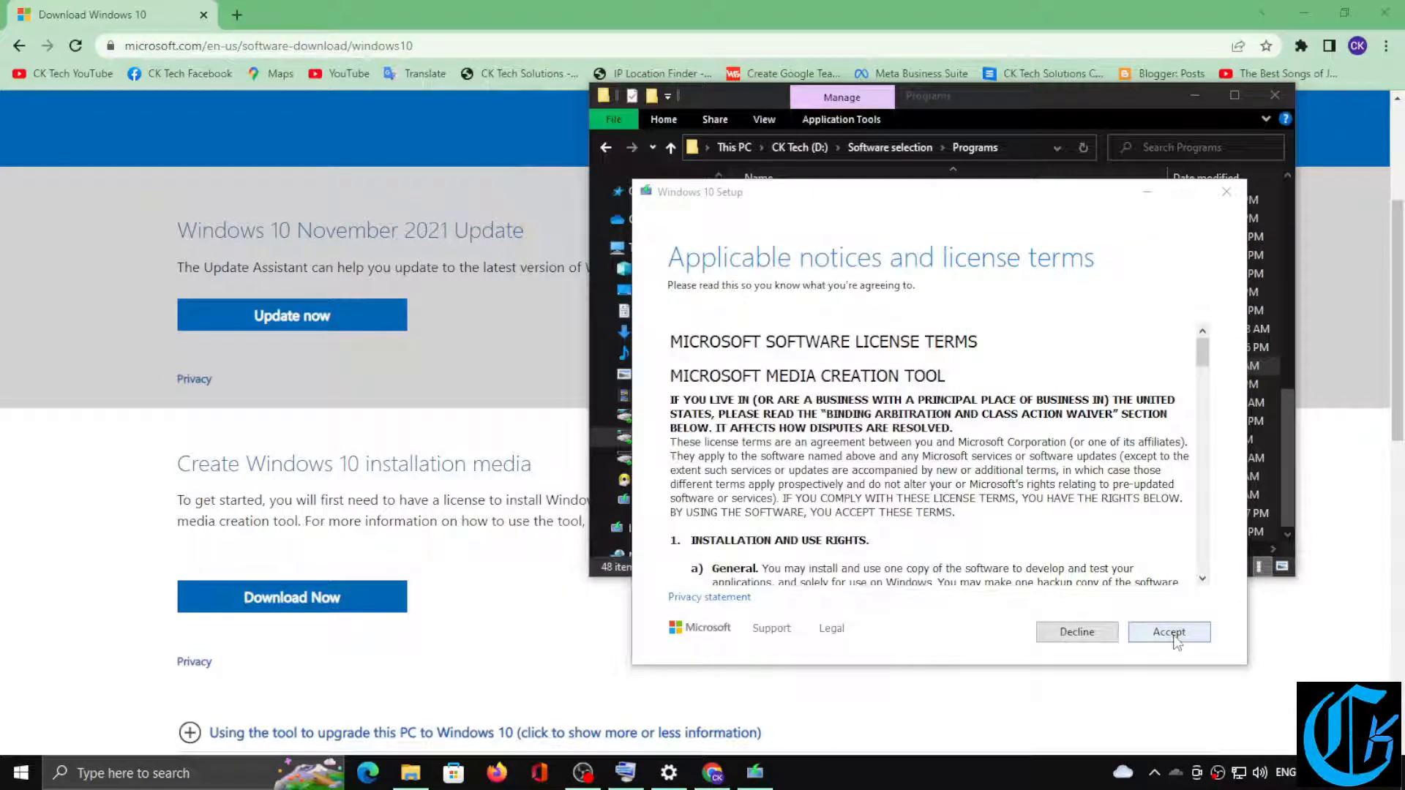
- Accept the Windows 10 Setup license terms and move the Setup window aside
left_click(1175, 637)
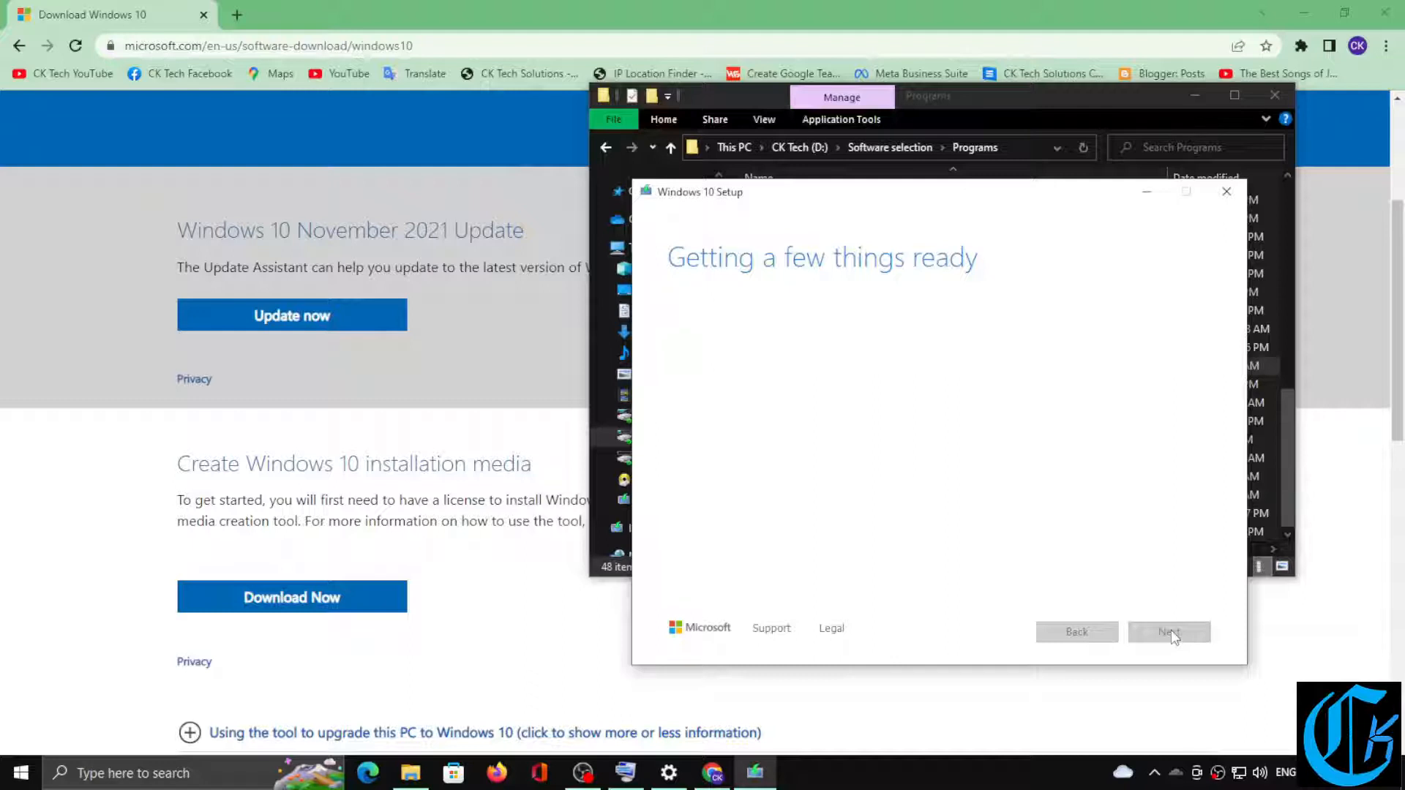
left_click_drag(925, 204, 322, 128)
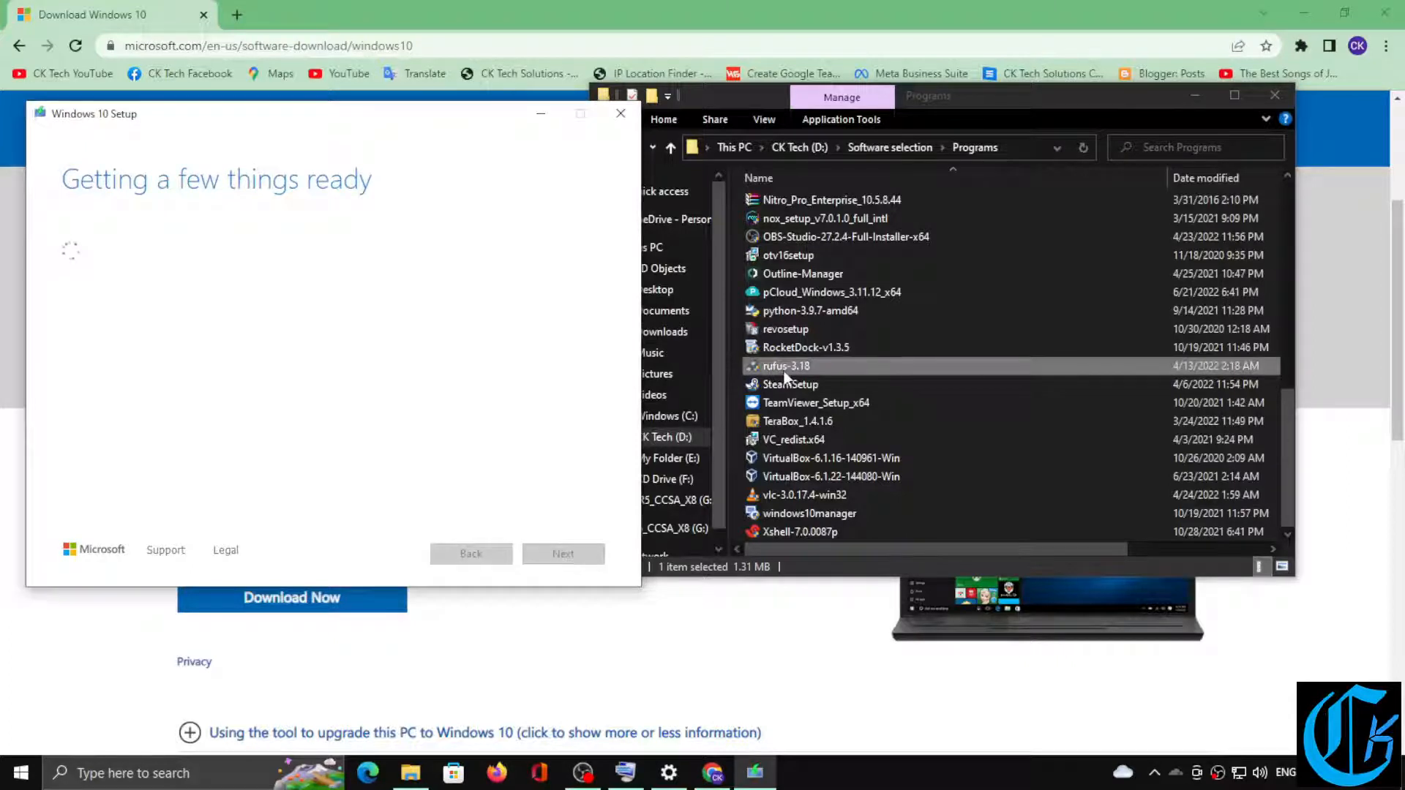
- Search Google for "rufus download" in a new browser tab and try to open the rufus.ie result
left_click(234, 15)
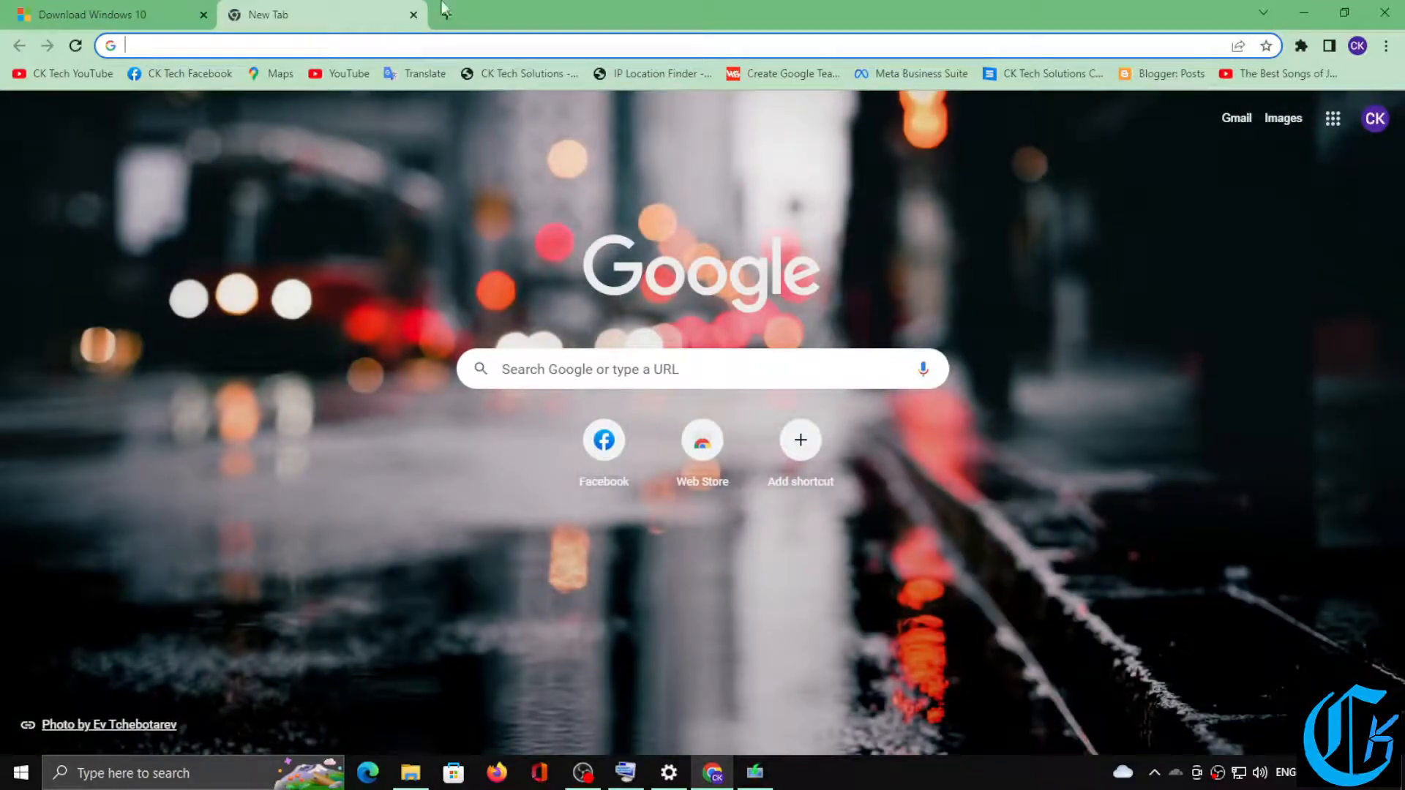
type("rufu")
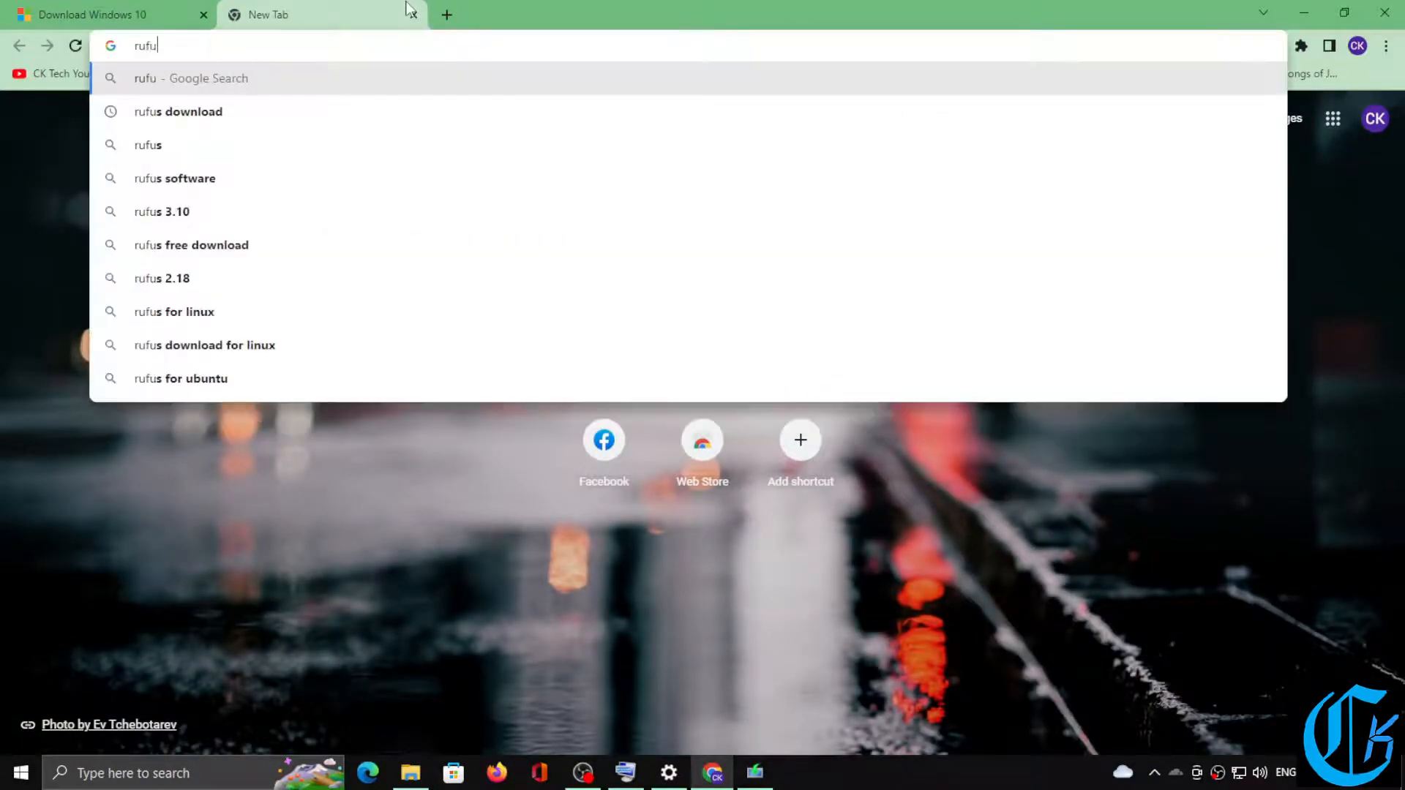
key("Down")
key("Return")
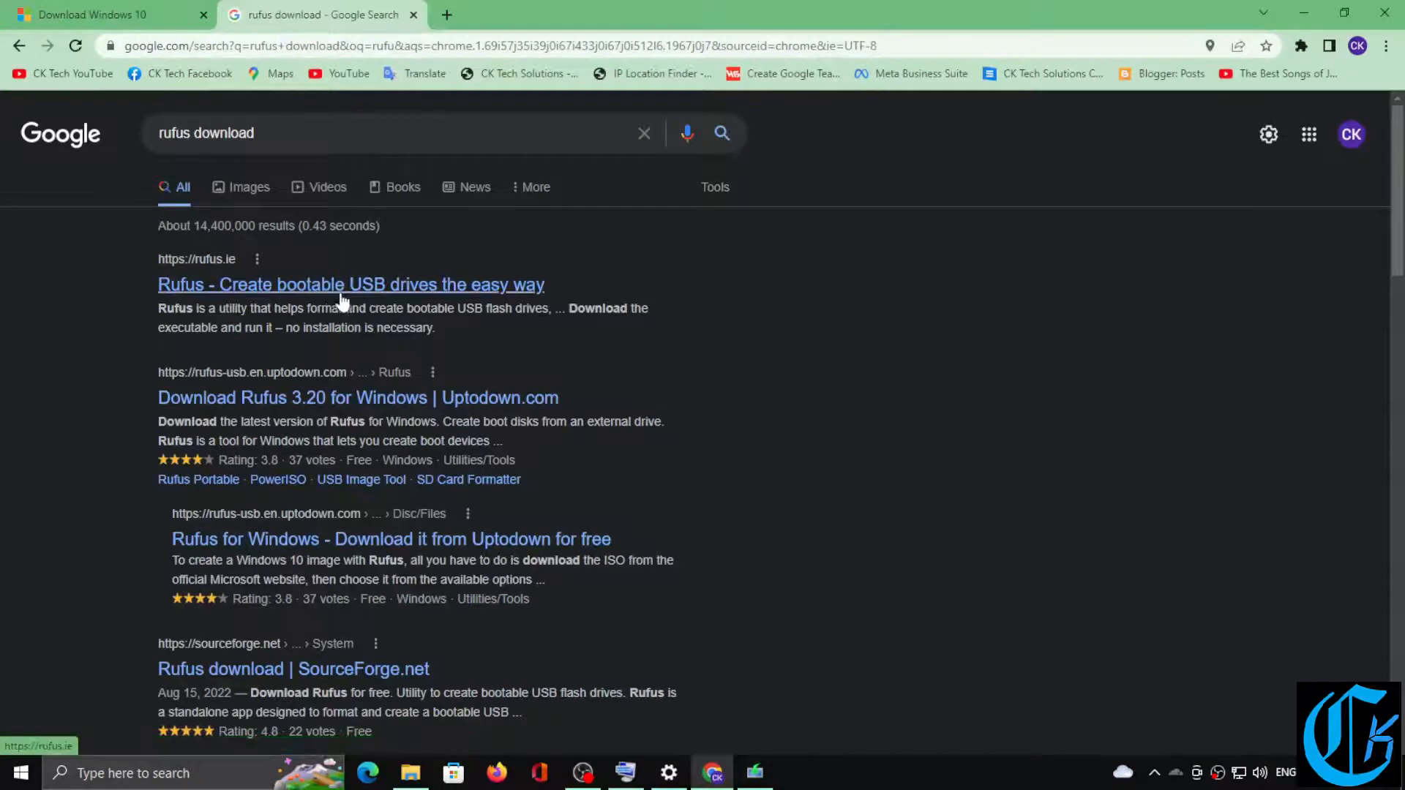
left_click(393, 283)
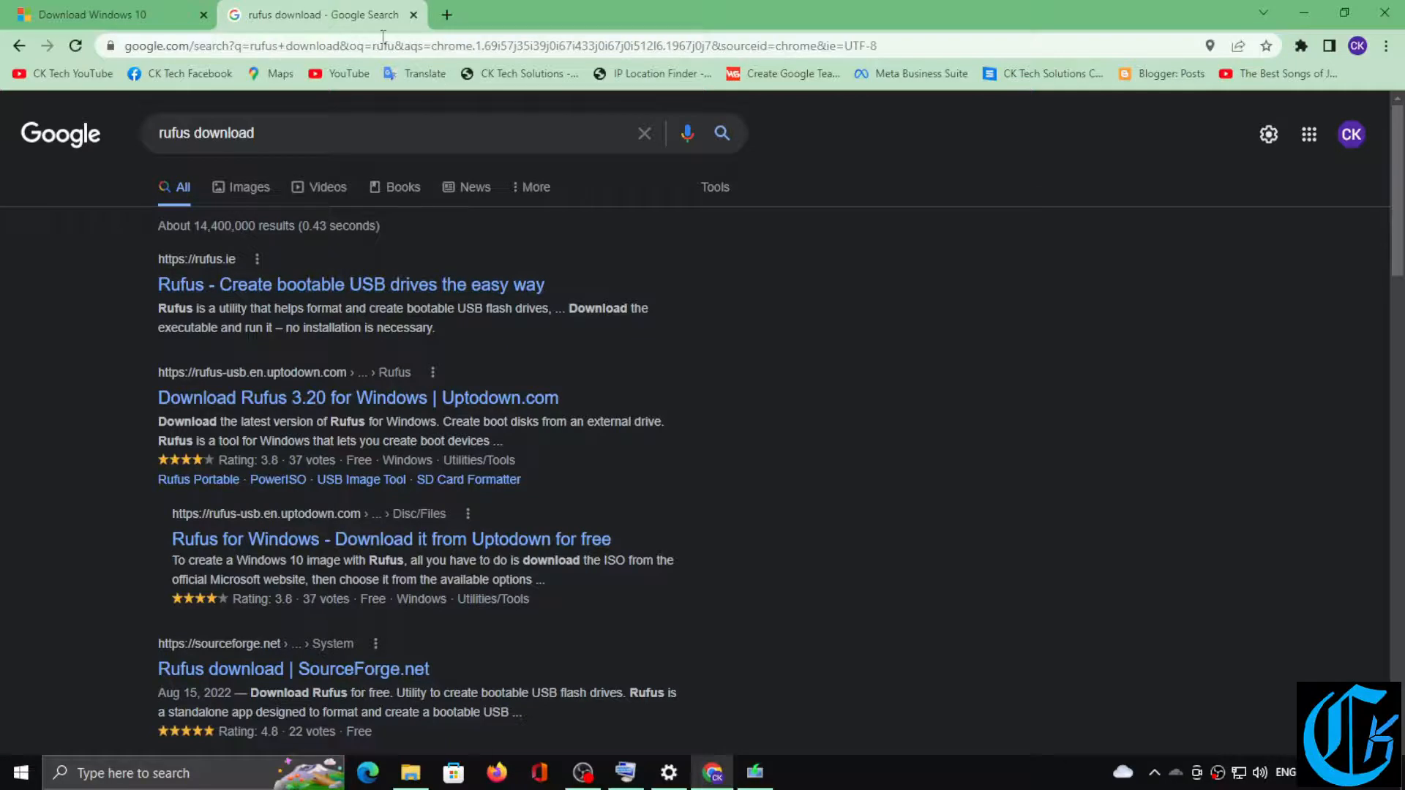
- Switch to File Explorer, look through the General and Internet folders inside softwares, and return to the Software selection folder
left_click(410, 772)
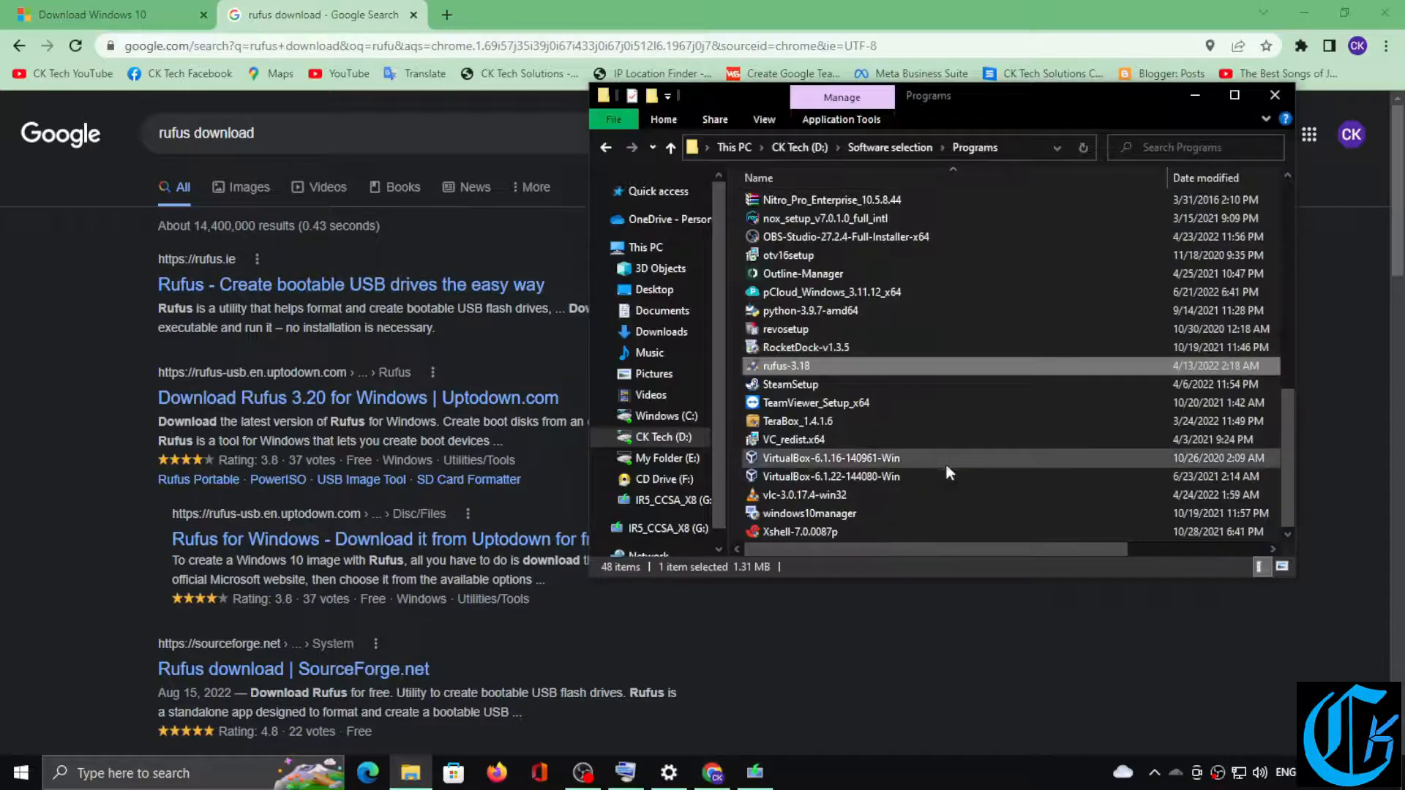
scroll(944, 439, "up", 10)
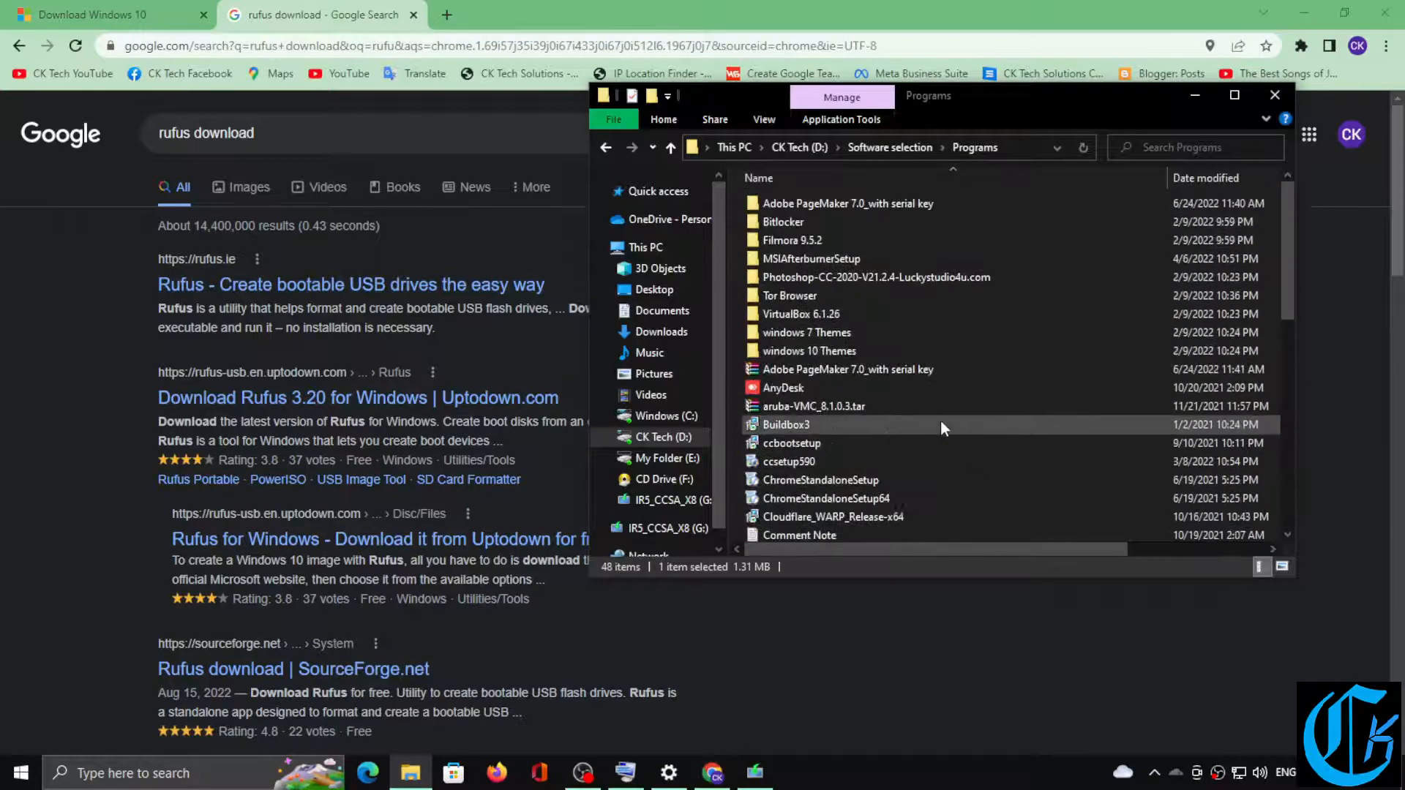
left_click(611, 148)
double_click(779, 276)
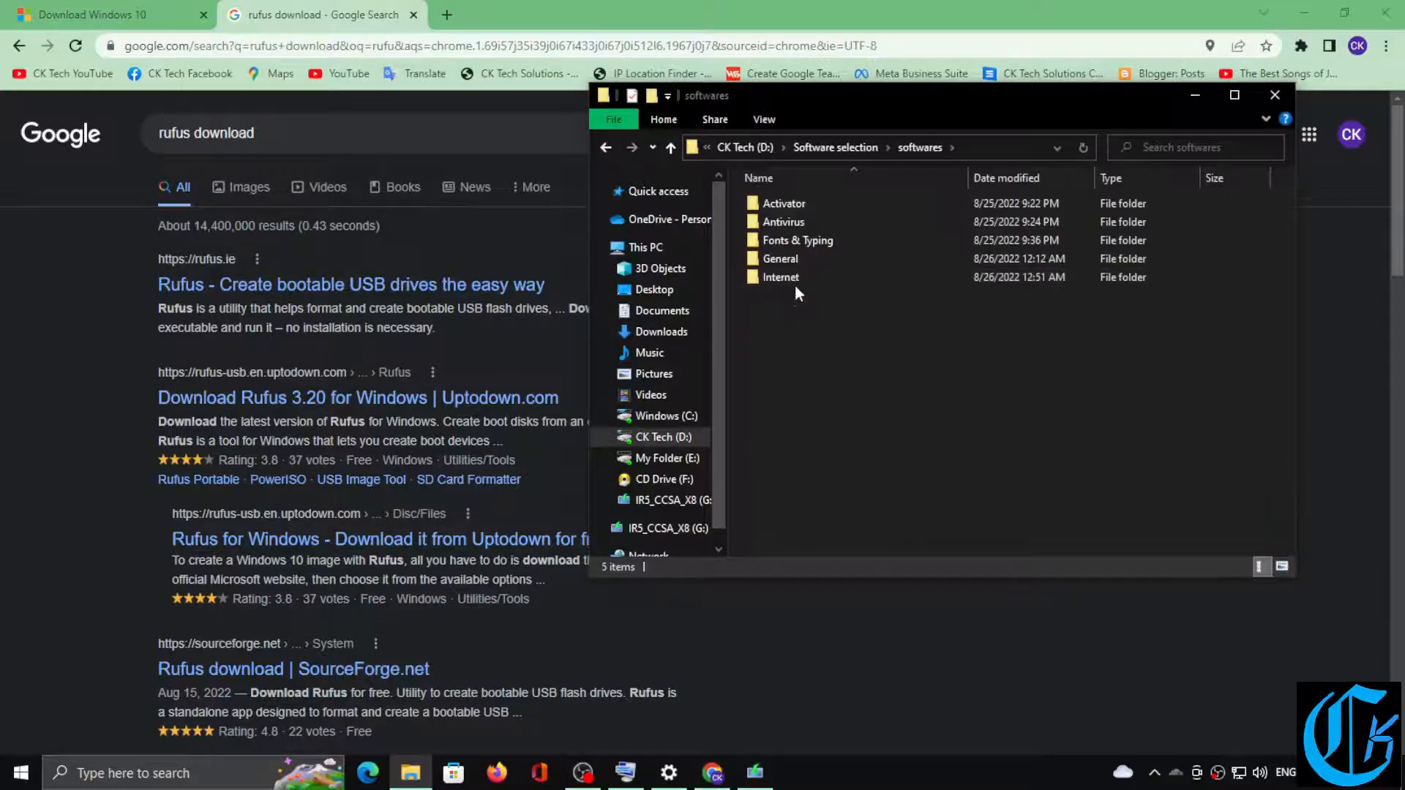
double_click(791, 262)
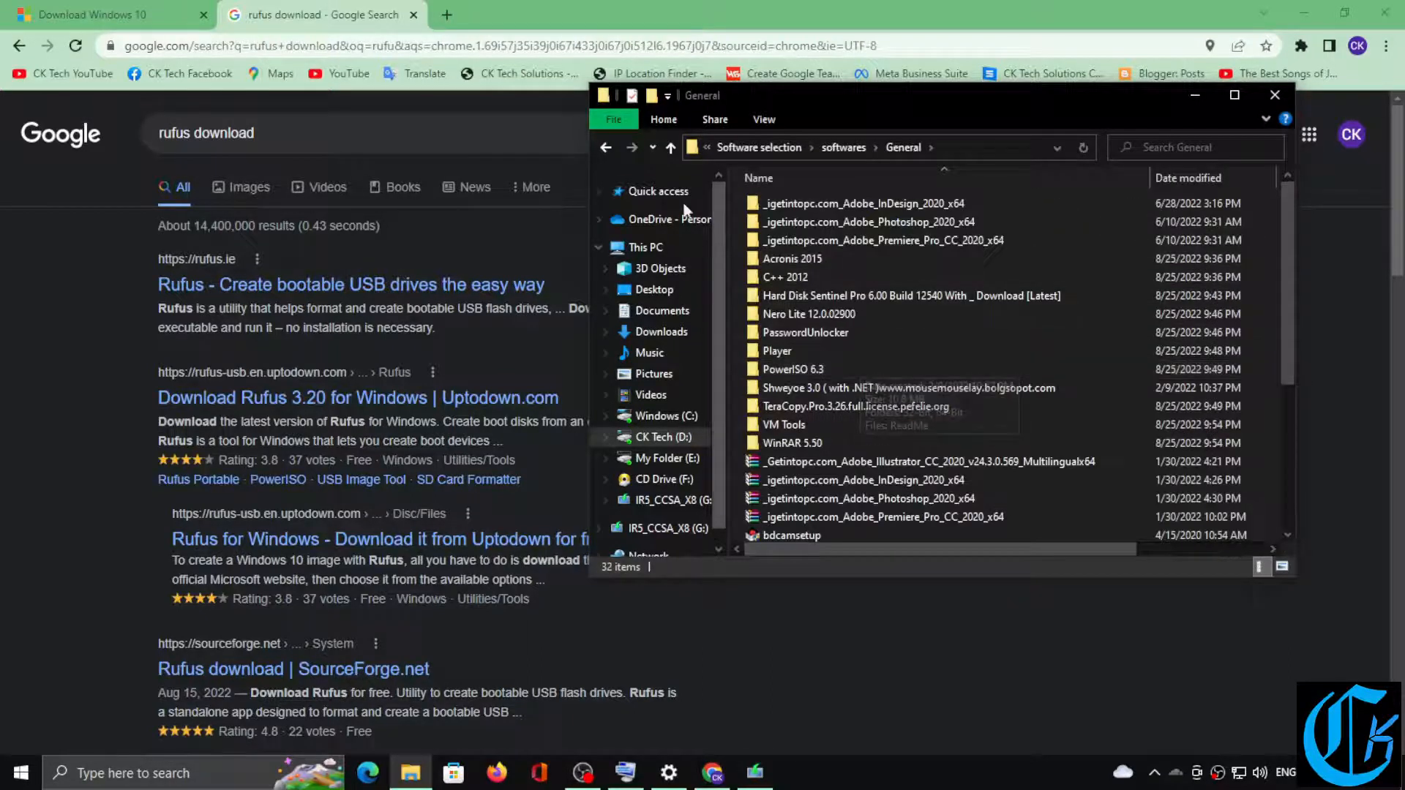
left_click(605, 146)
double_click(784, 275)
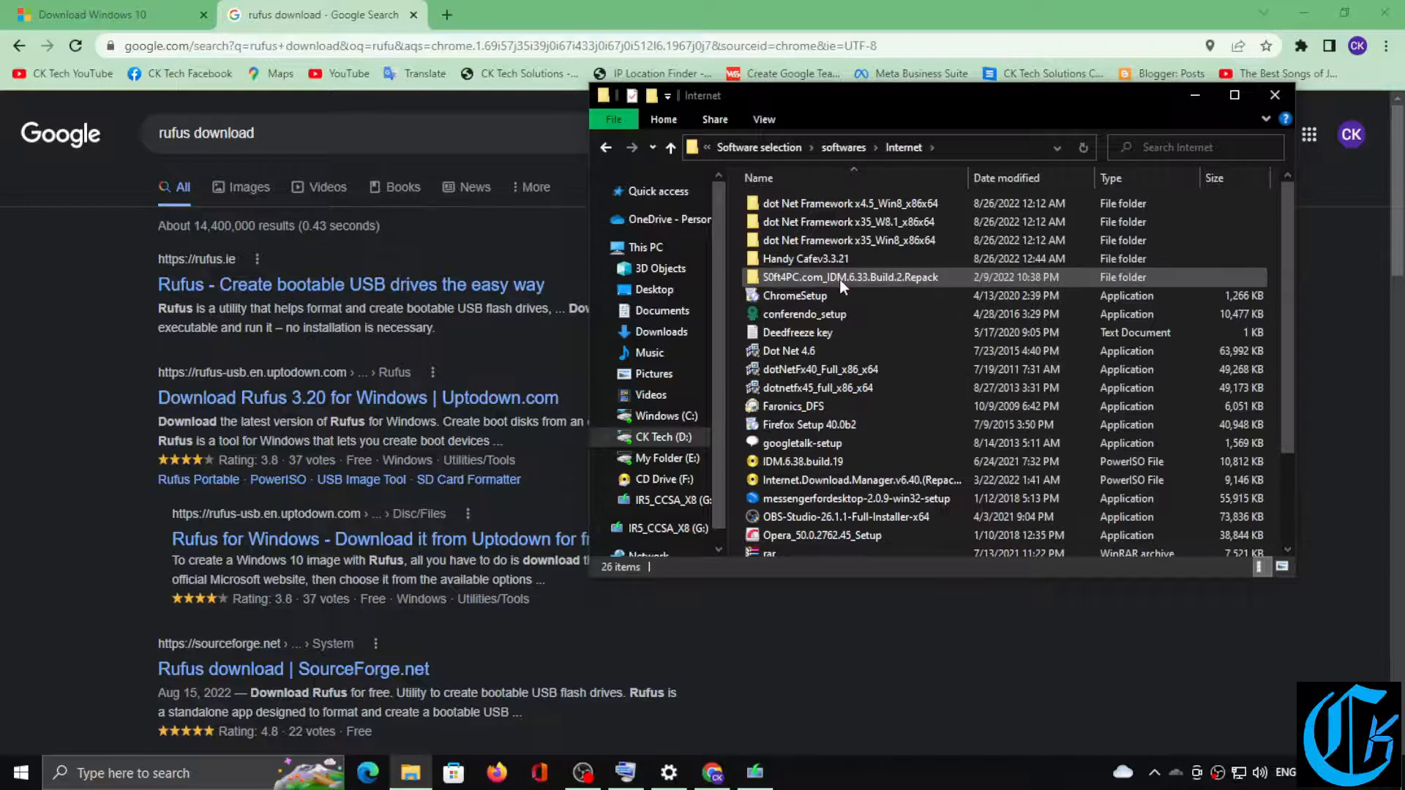
left_click(603, 148)
left_click(603, 148)
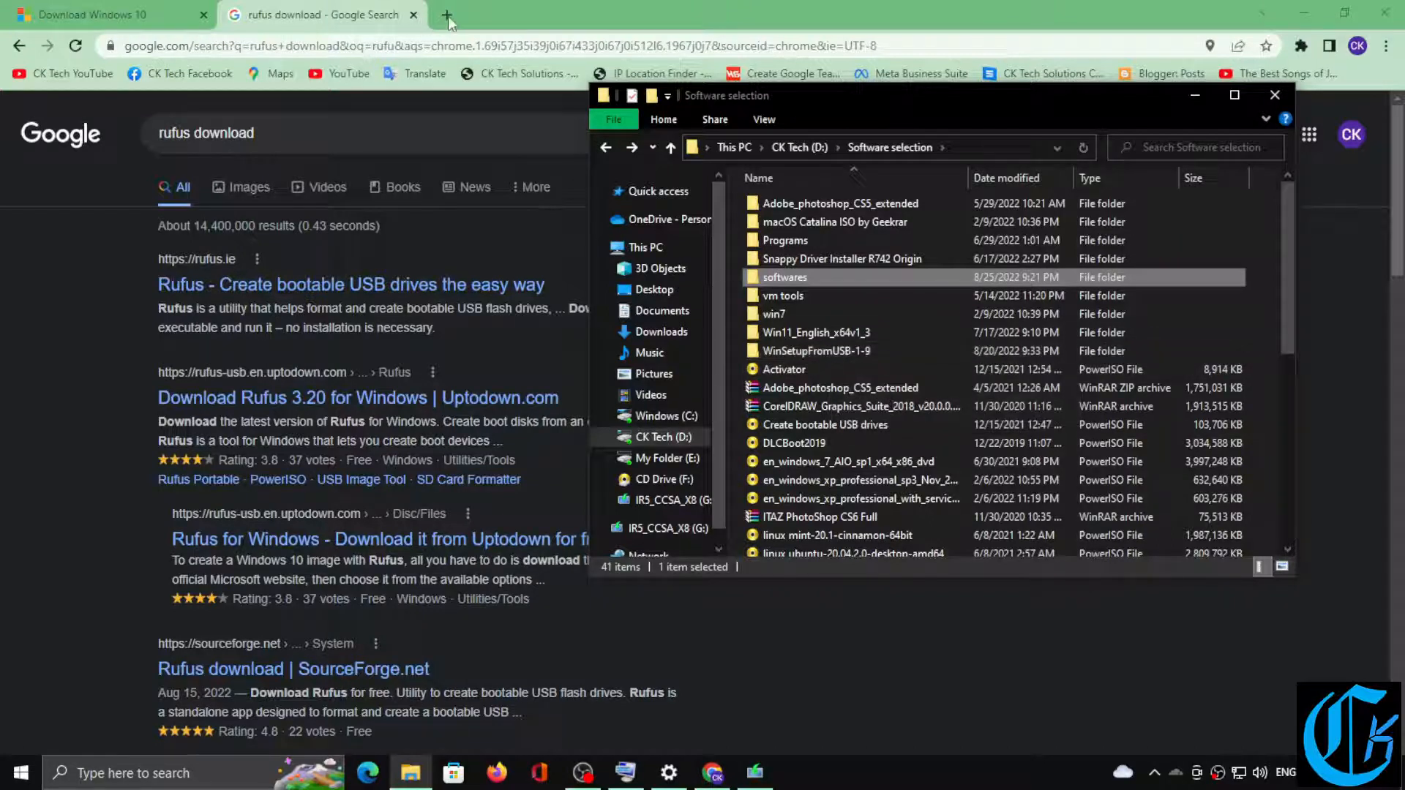
- Switch back to the browser and search Google for winsetupfromusb-1-9 in place of the Rufus query
left_click(347, 24)
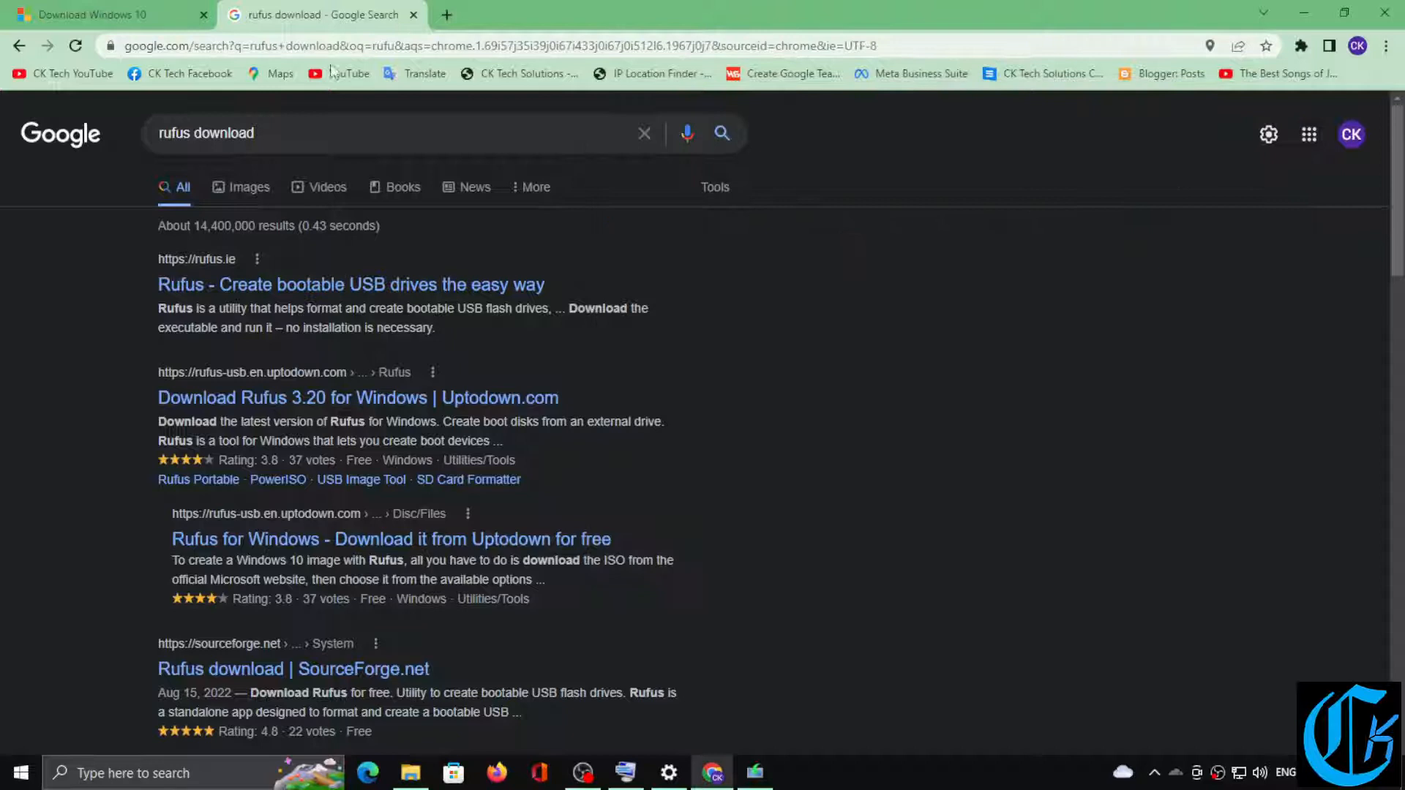
left_click_drag(257, 134, 44, 86)
type("win")
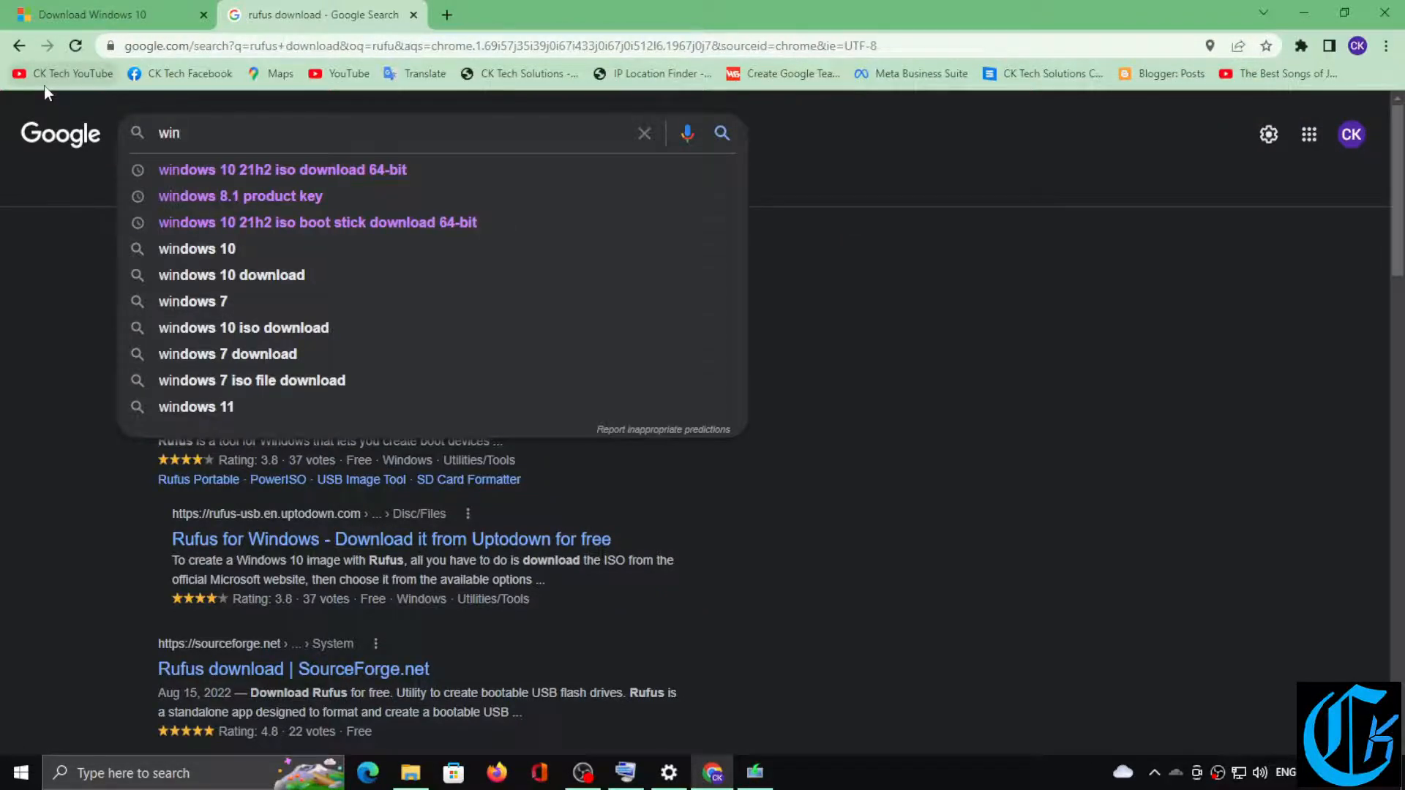
type("se")
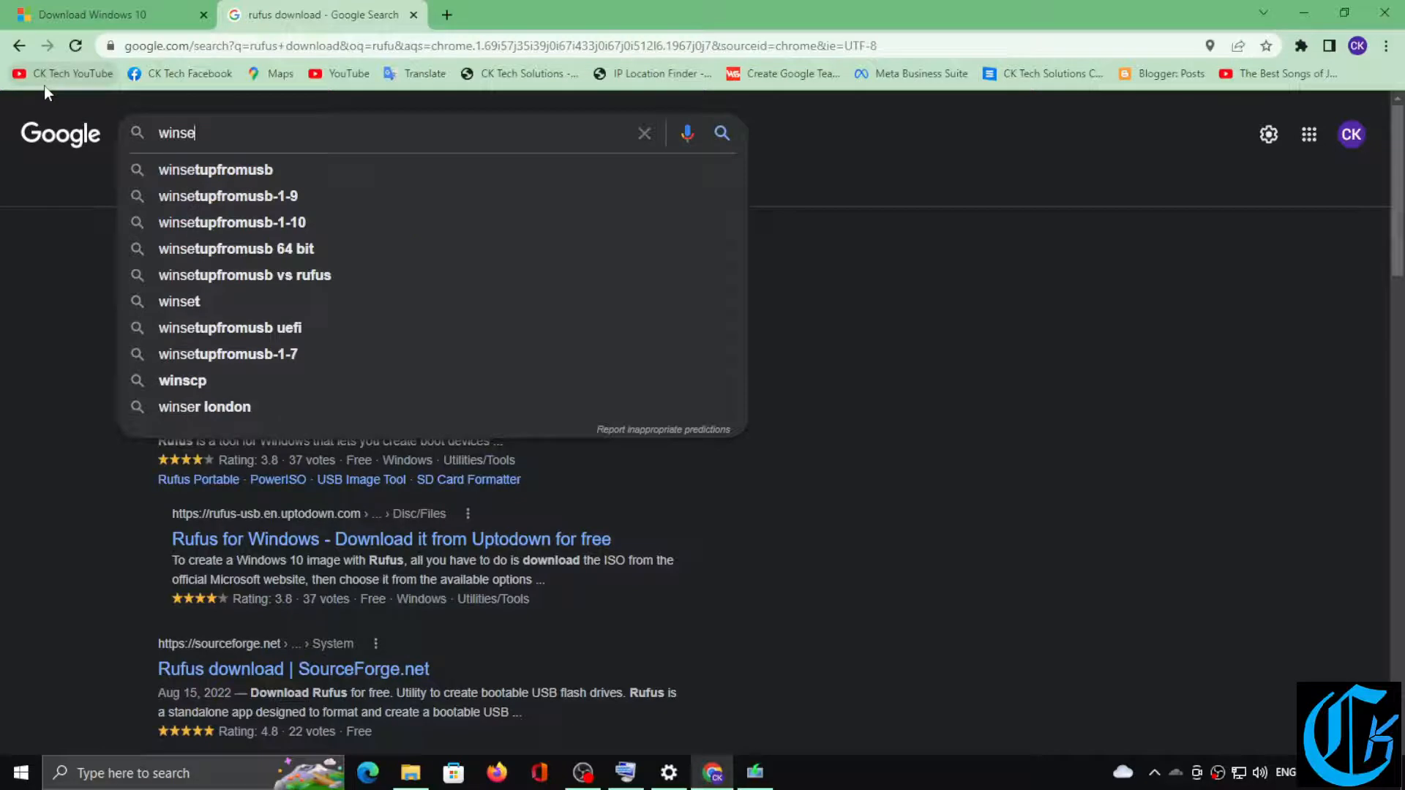
key("Down")
key("Down")
key("Return")
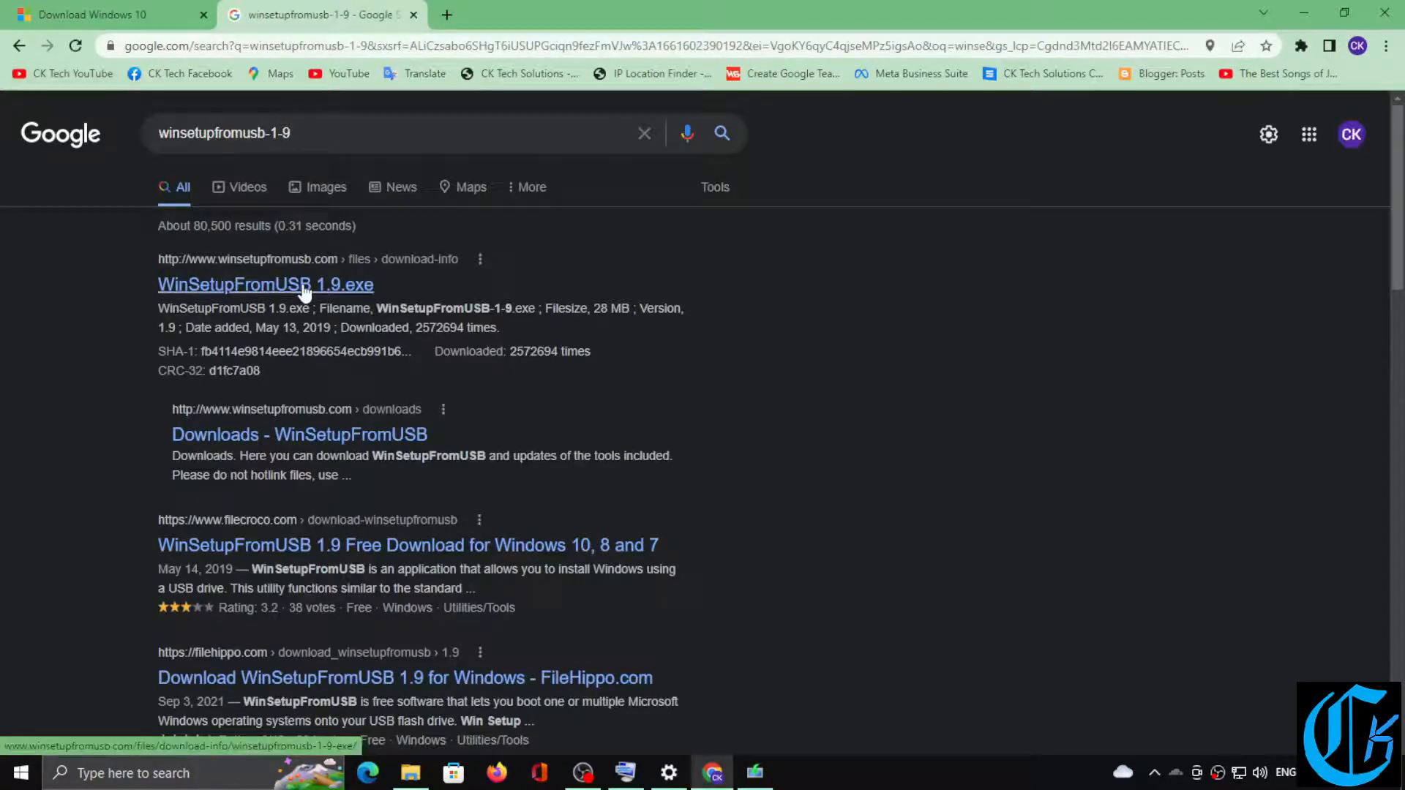
- Return to the Windows 10 Setup window, choose to create installation media for another PC, and continue
left_click(130, 20)
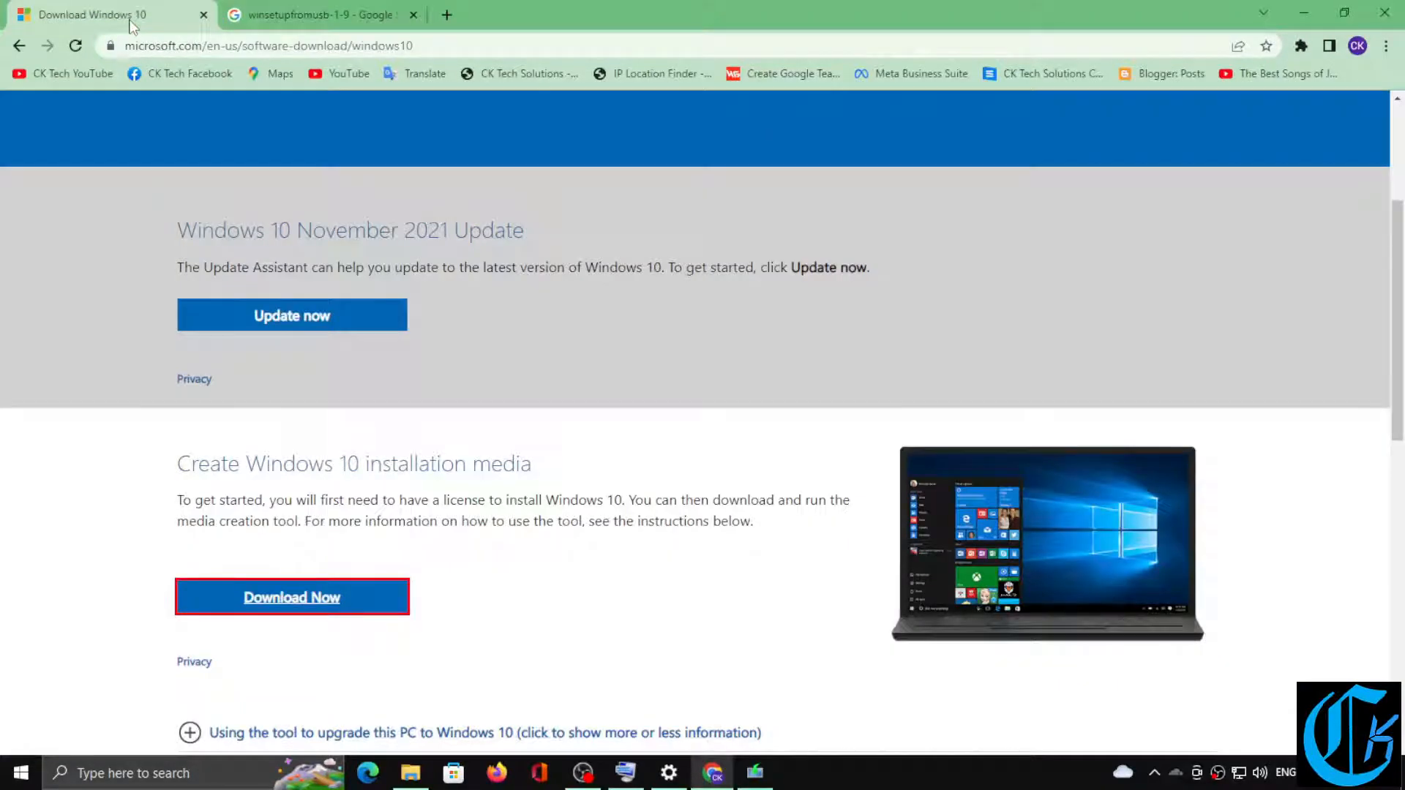
left_click(755, 773)
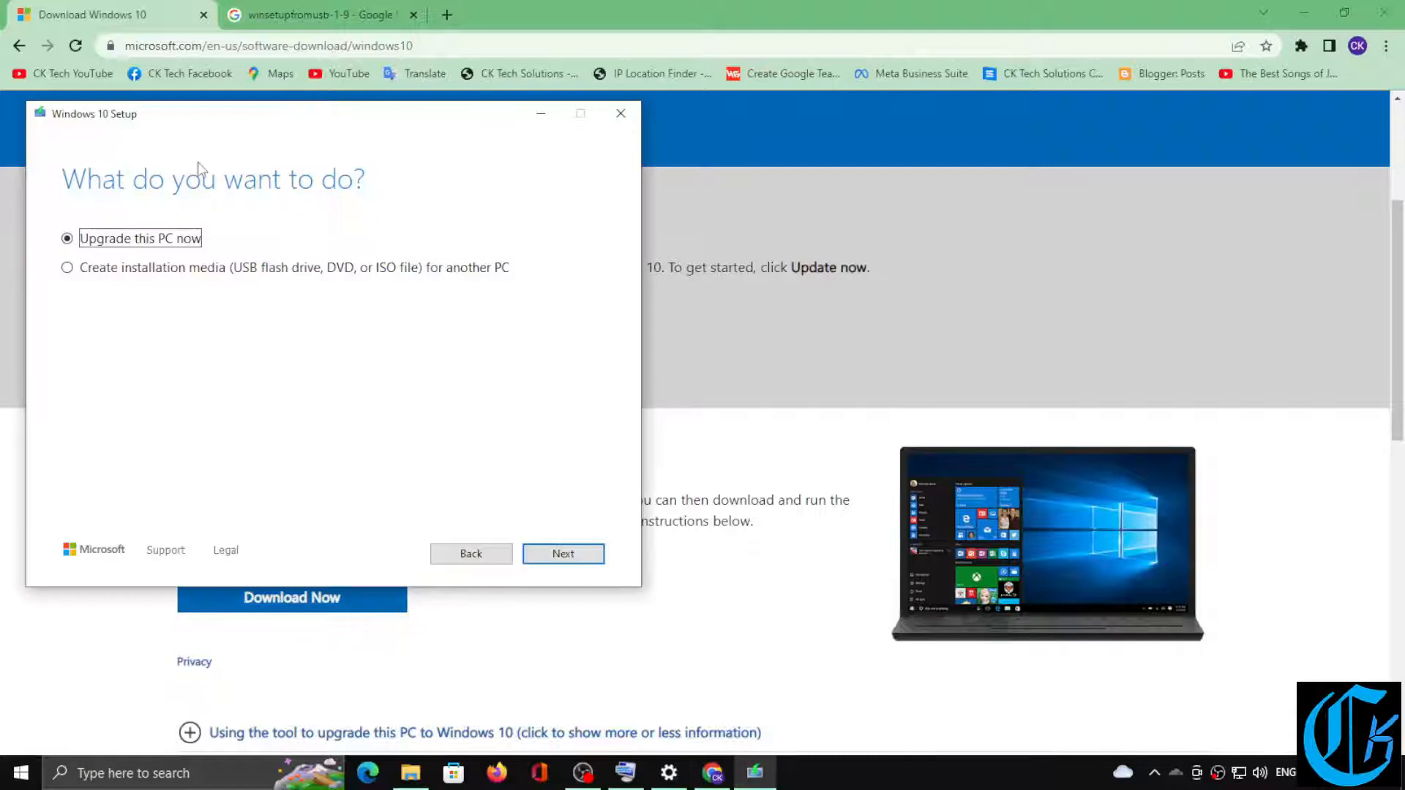
left_click_drag(243, 132, 619, 149)
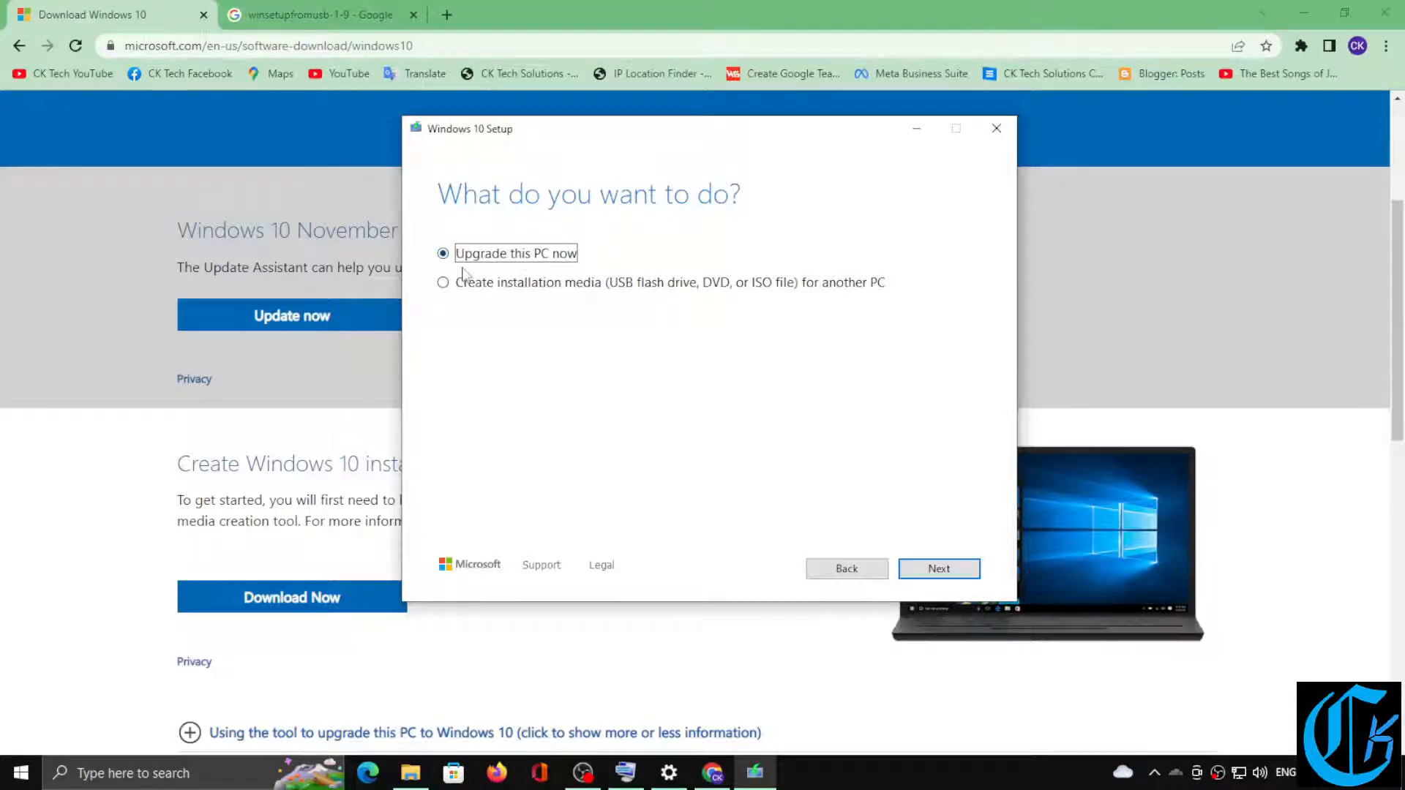
left_click(483, 284)
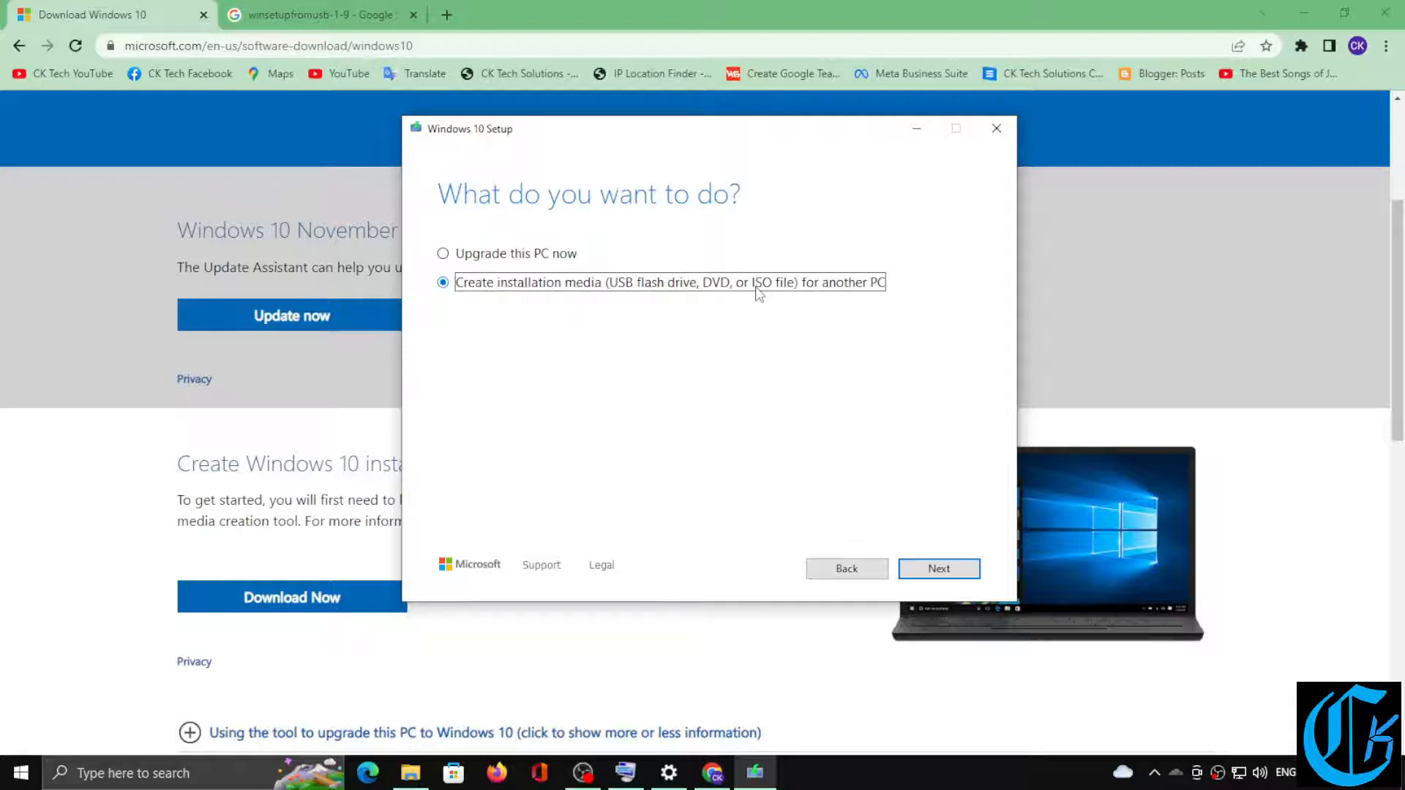
left_click(940, 574)
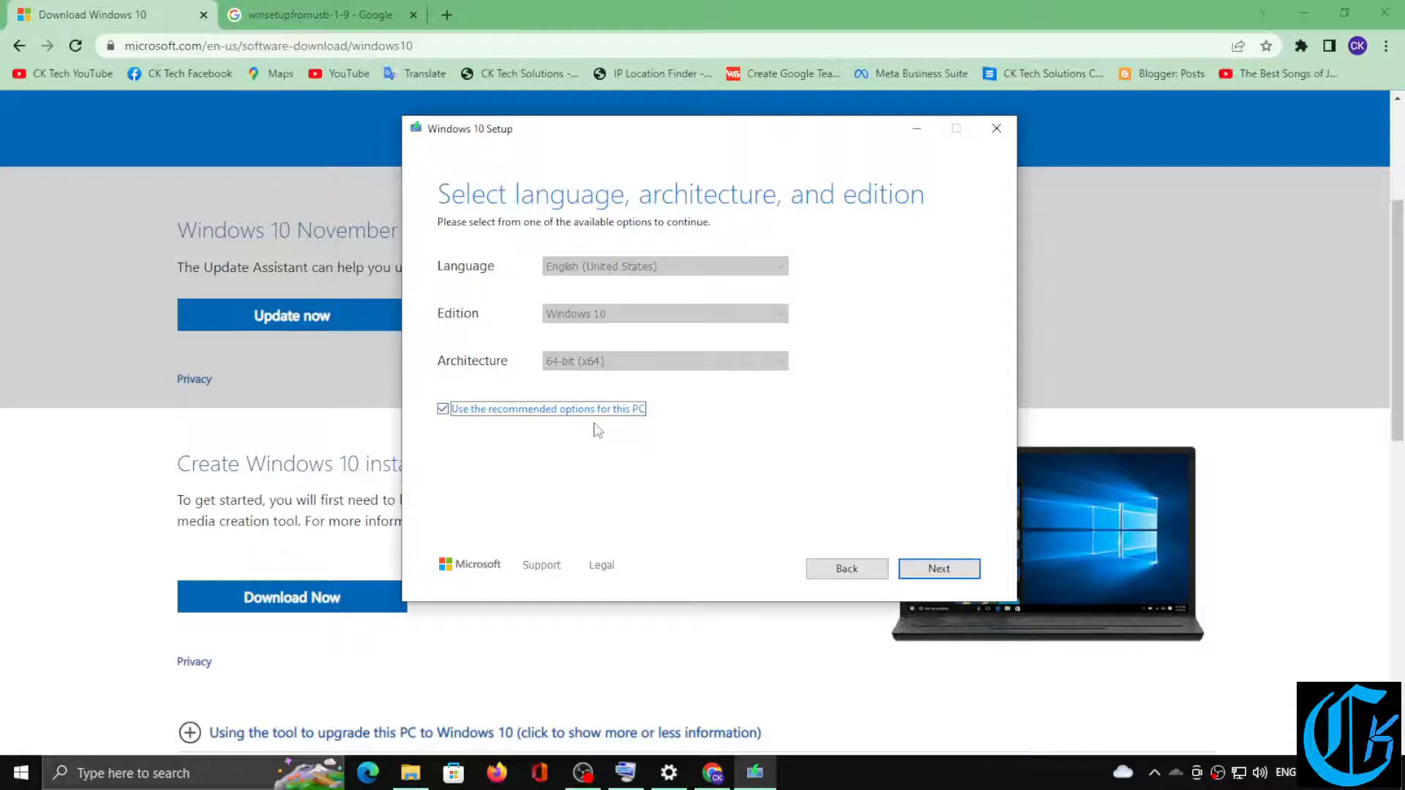
- Turn off the recommended options for this PC, set the architecture to Both, and continue to the media choice
left_click(443, 409)
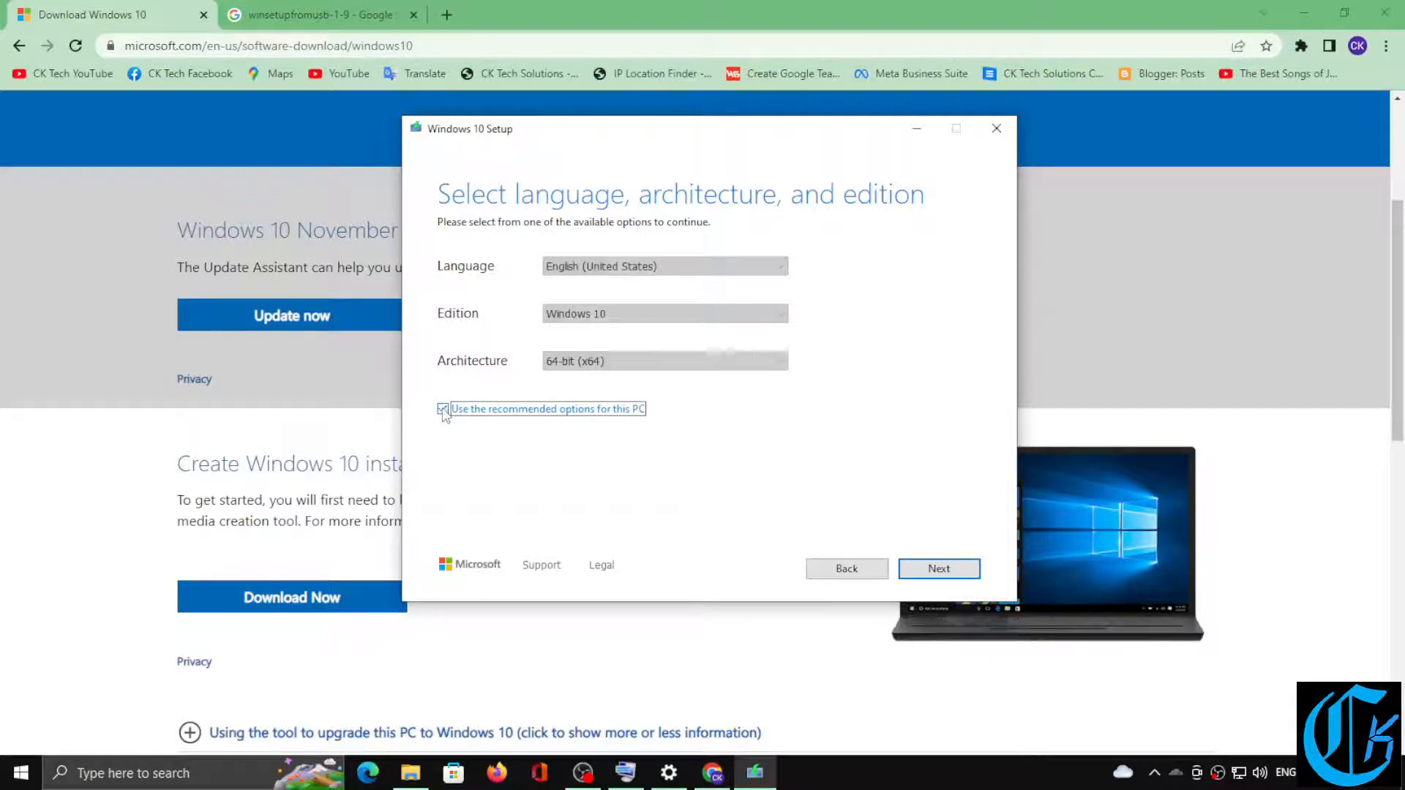
left_click(668, 362)
left_click(570, 379)
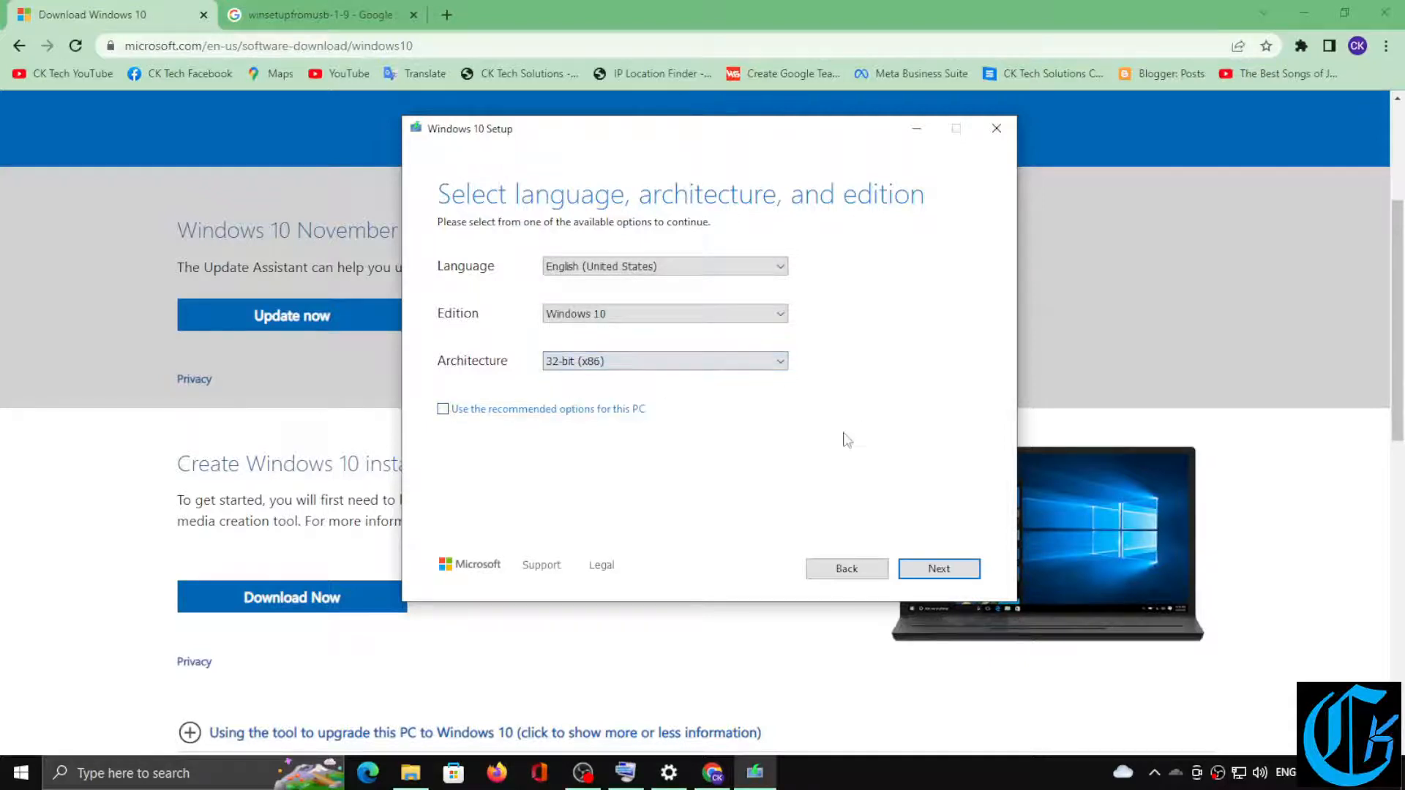
left_click(722, 362)
left_click(576, 381)
left_click(578, 364)
left_click(575, 391)
left_click(617, 365)
left_click(579, 400)
left_click(578, 366)
left_click(573, 403)
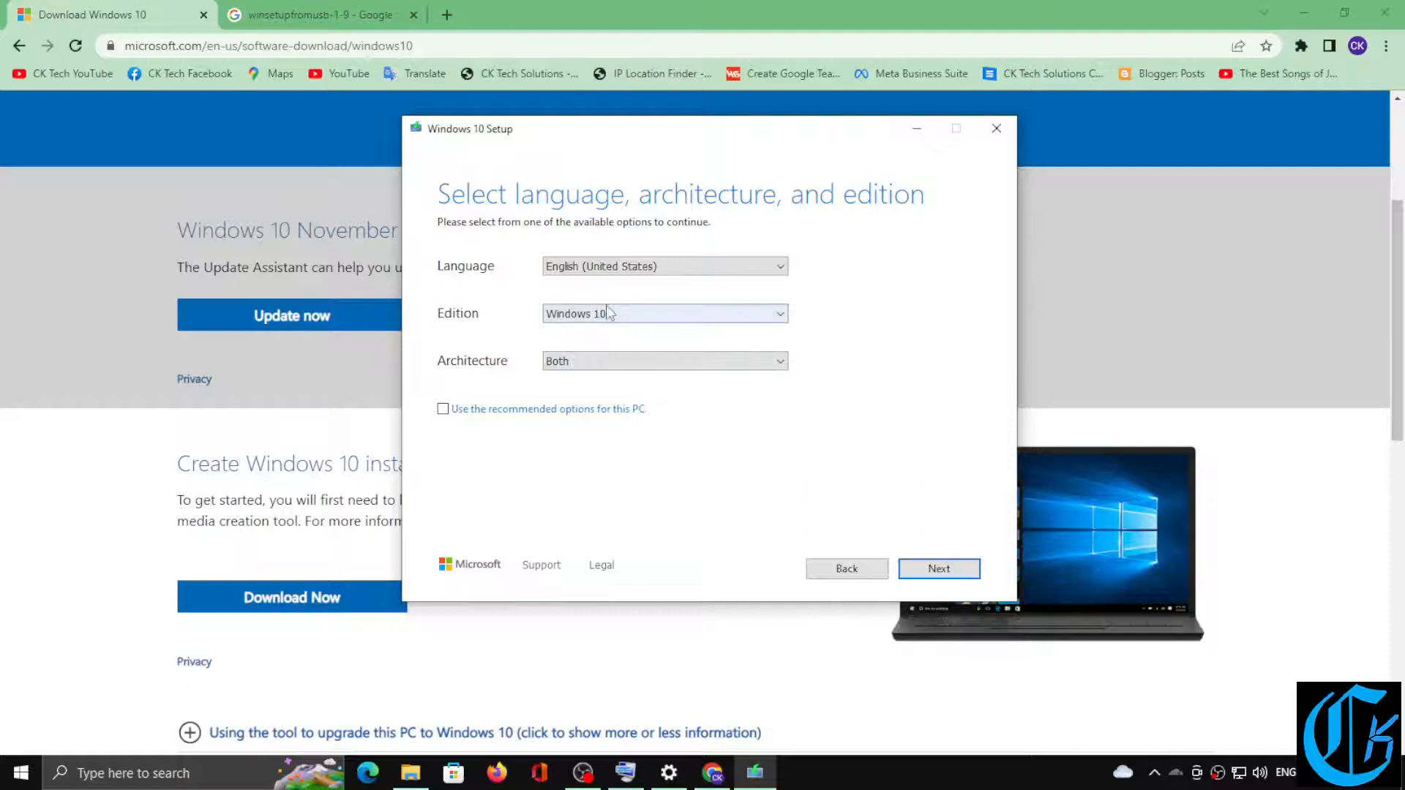
left_click(951, 570)
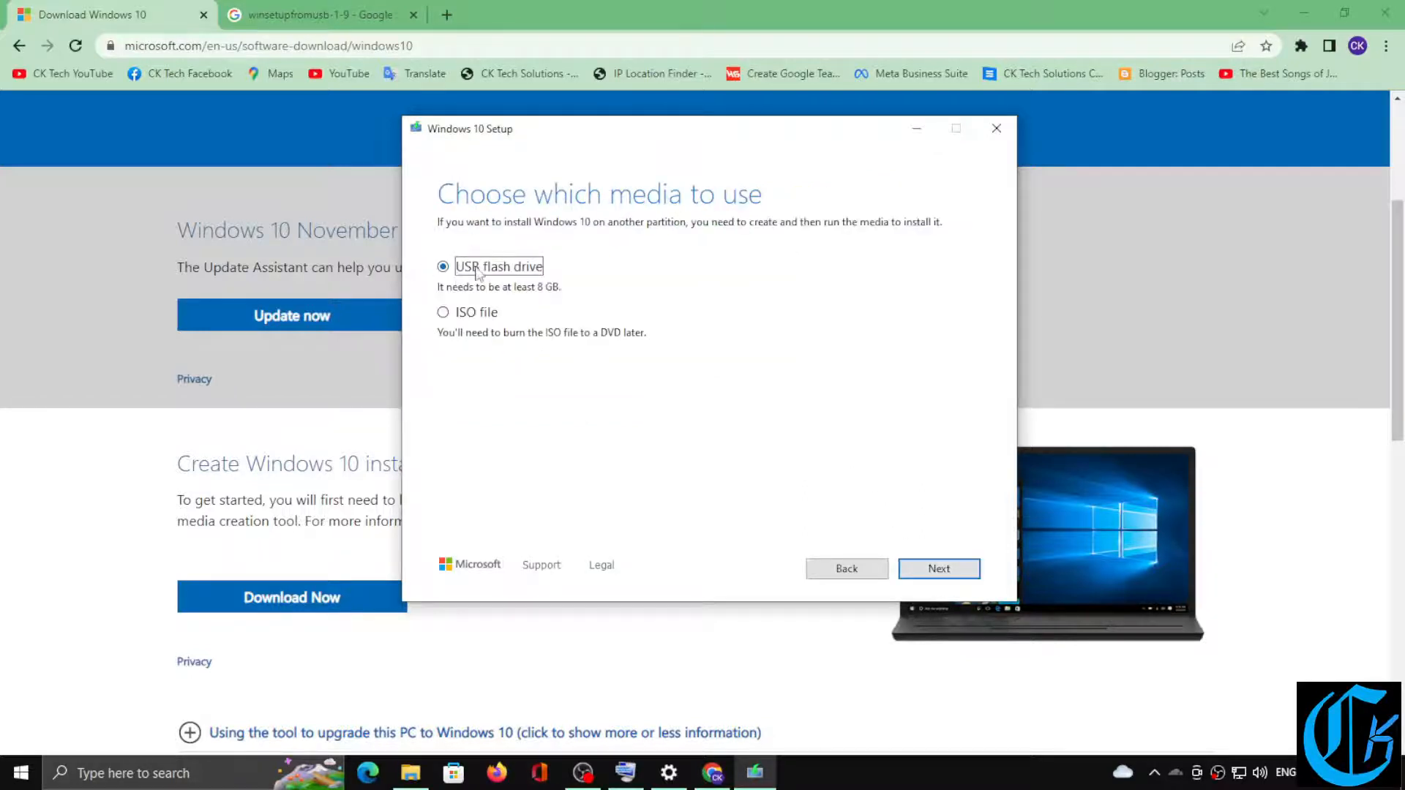
- Try the ISO file option, reselect USB flash drive as the media, and quit Windows 10 Setup
left_click(469, 314)
left_click(443, 269)
left_click(999, 130)
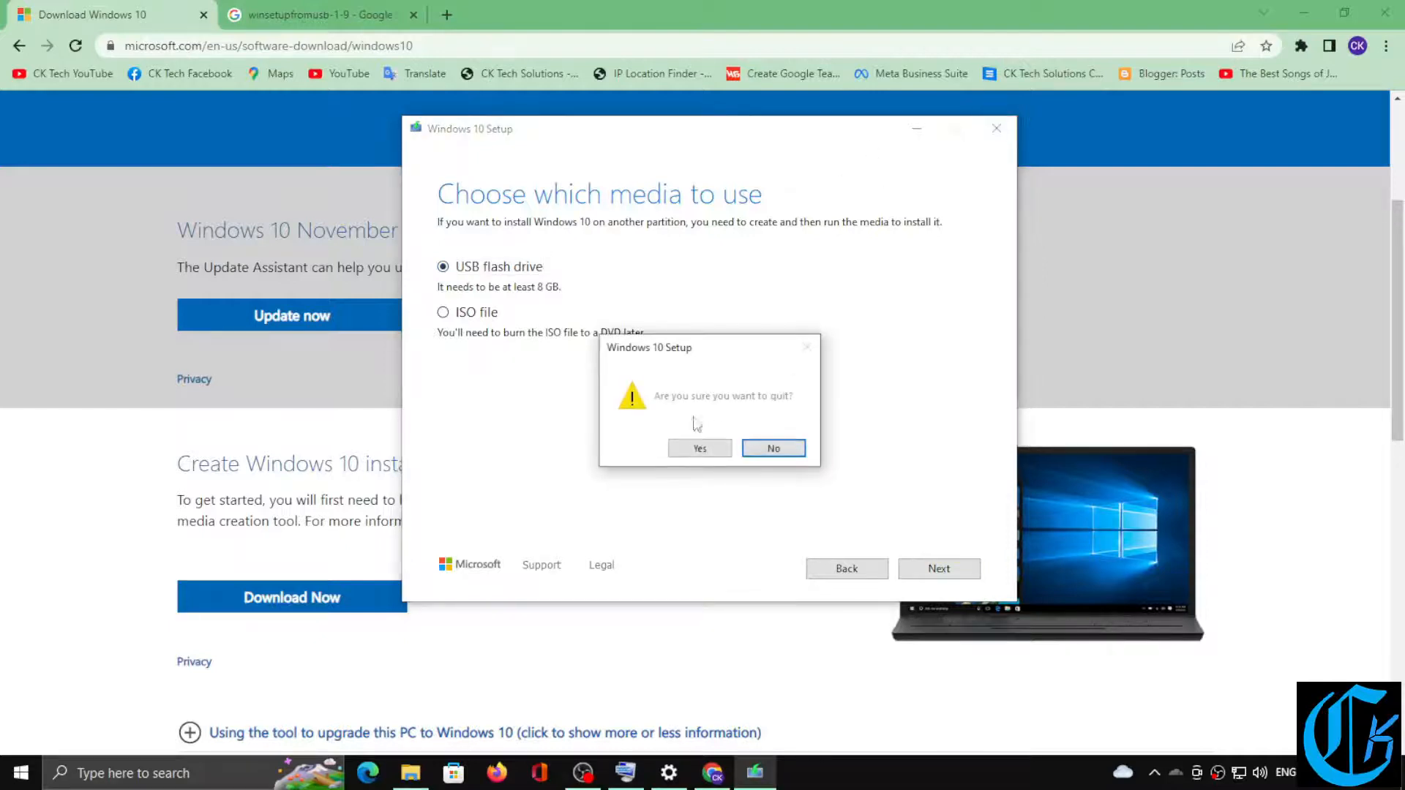
left_click(694, 448)
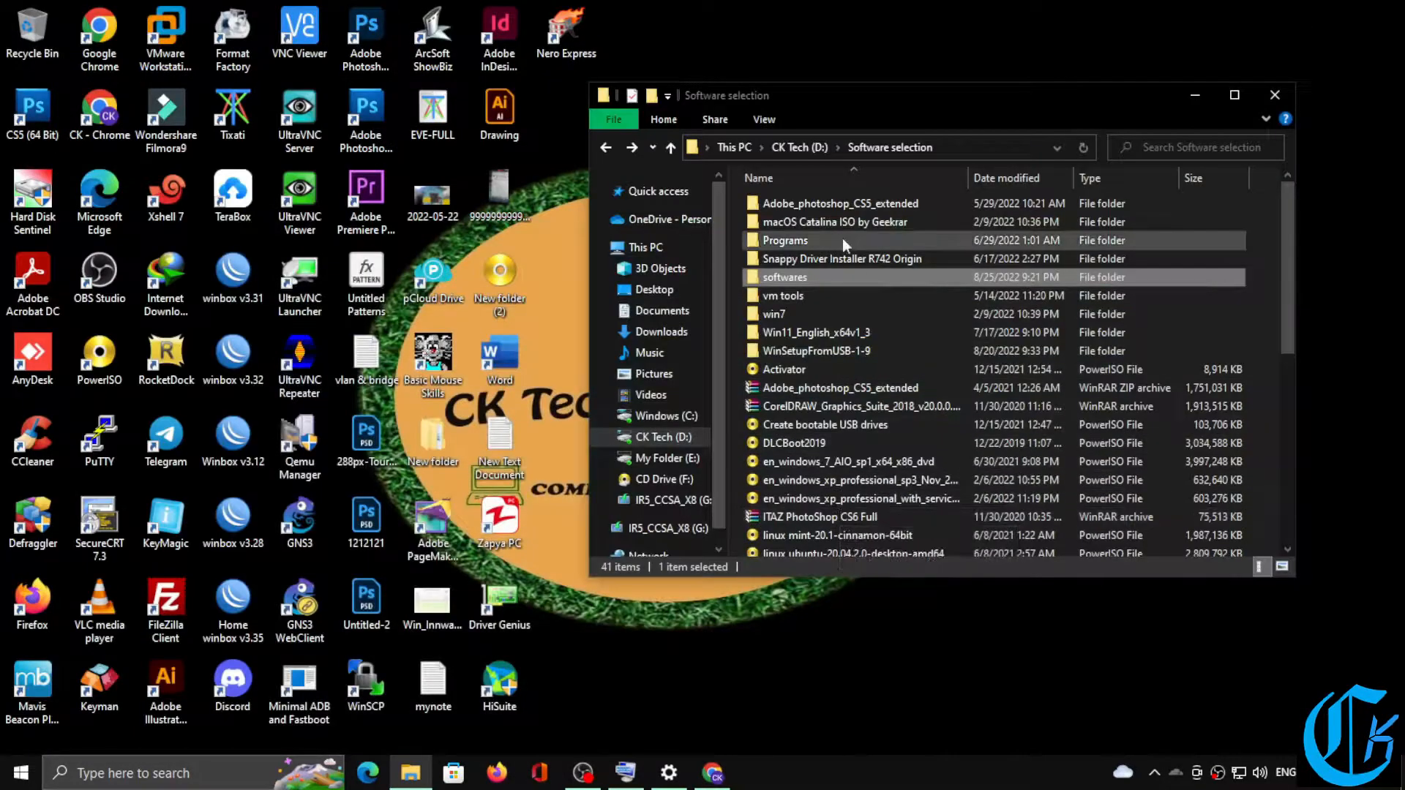
- Run rufus-3.18 from the Programs folder inside Software selection in File Explorer
double_click(822, 235)
scroll(883, 377, "down", 10)
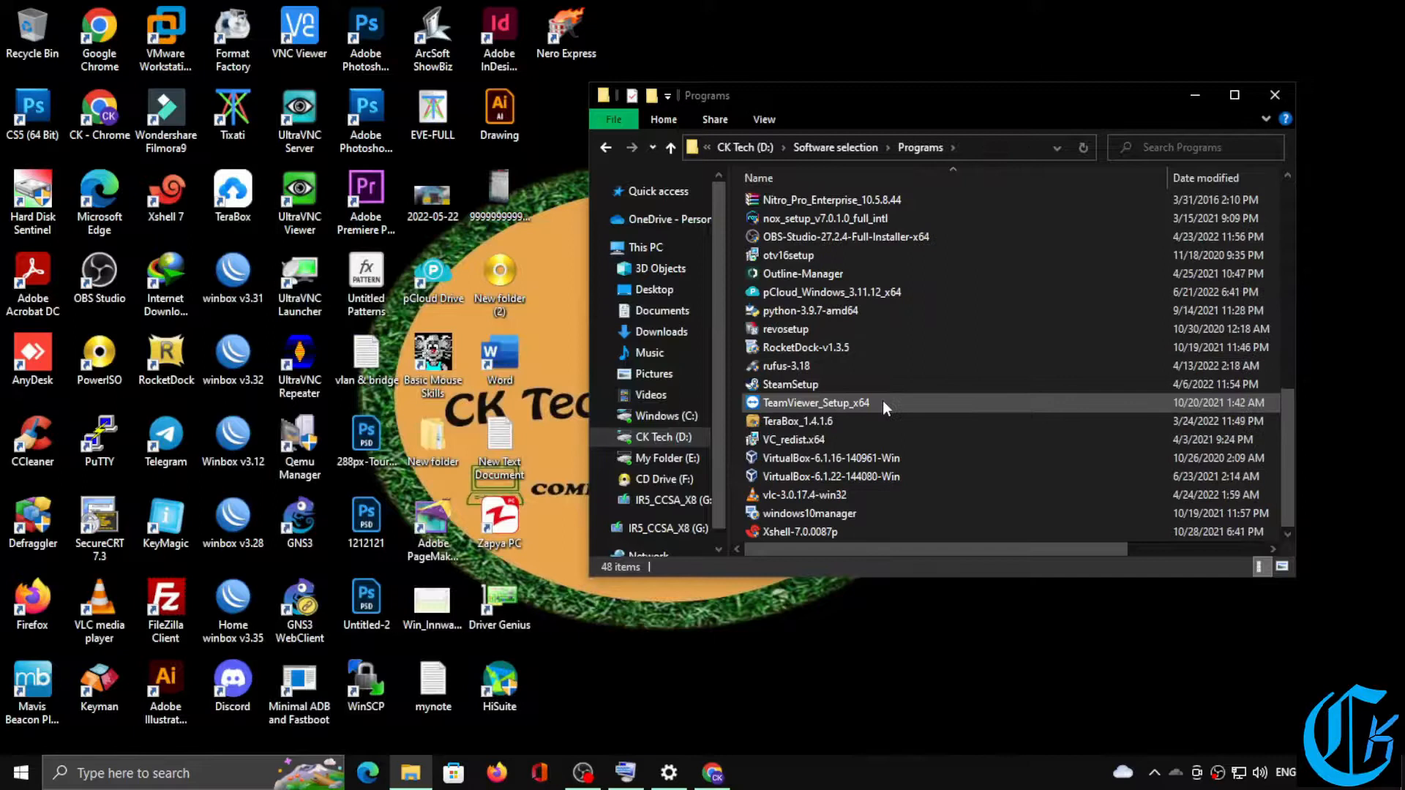
left_click(777, 365)
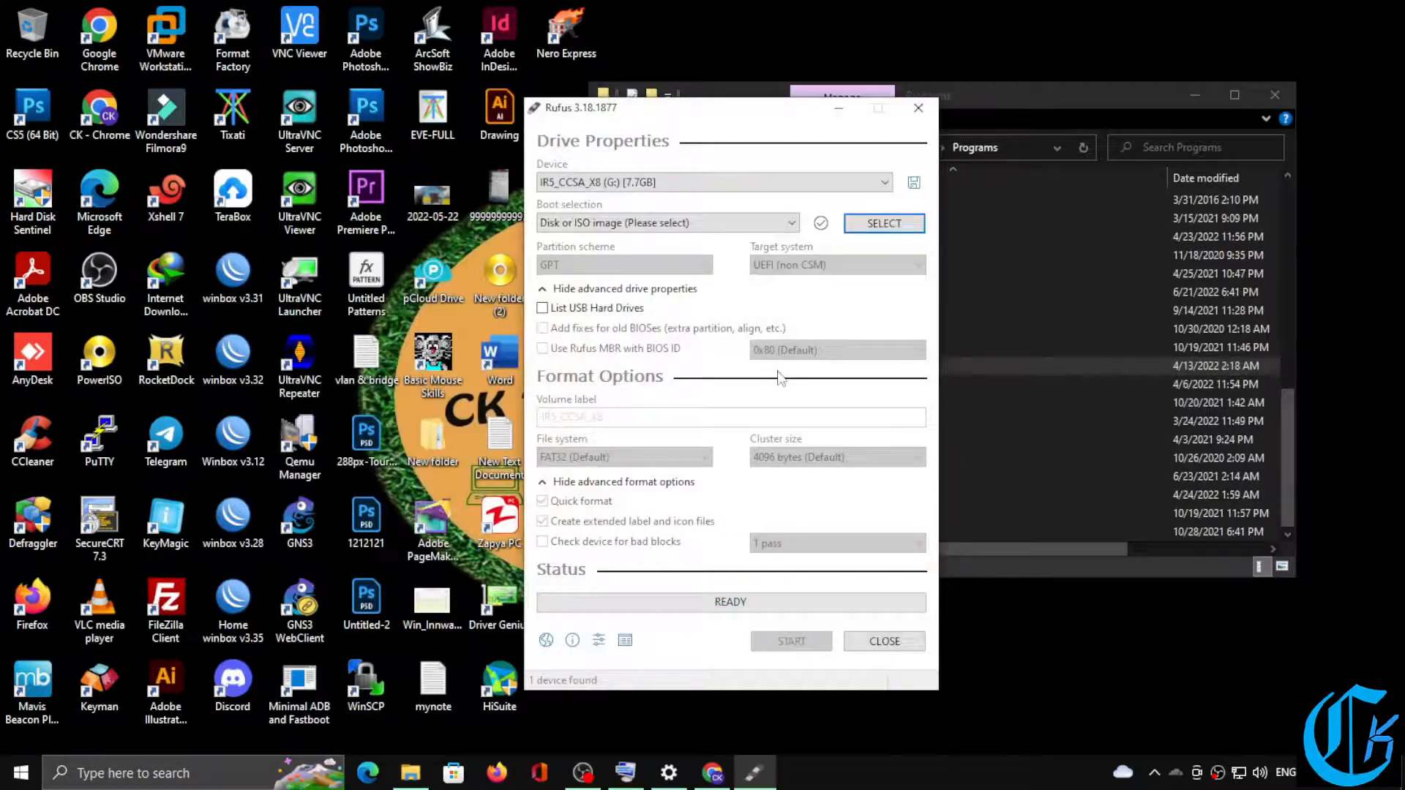
- Load Win8.1_English_x32.iso from the Software selection folder as the boot image and choose FAT32 (Default) as the file system
left_click(777, 228)
left_click(777, 227)
left_click(882, 224)
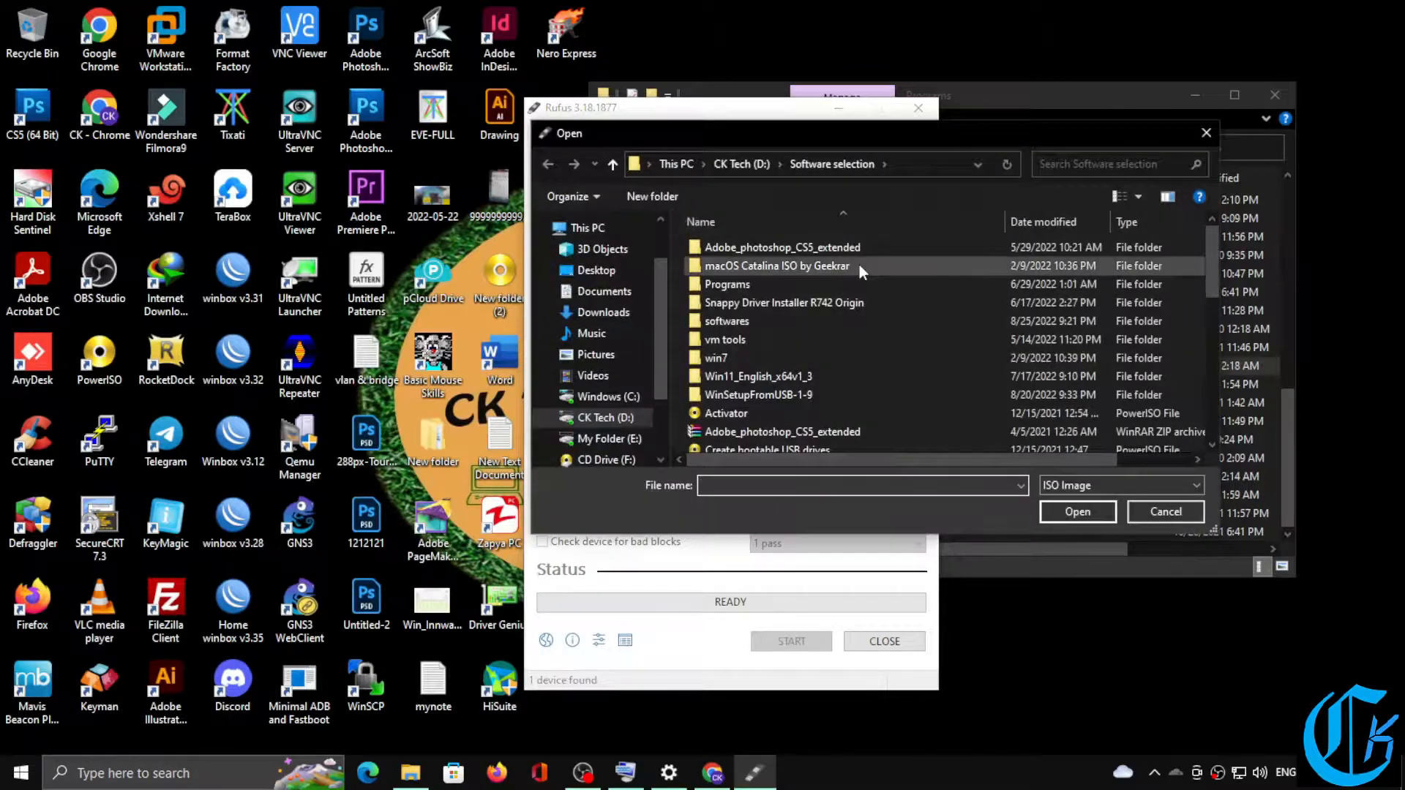
scroll(754, 344, "down", 6)
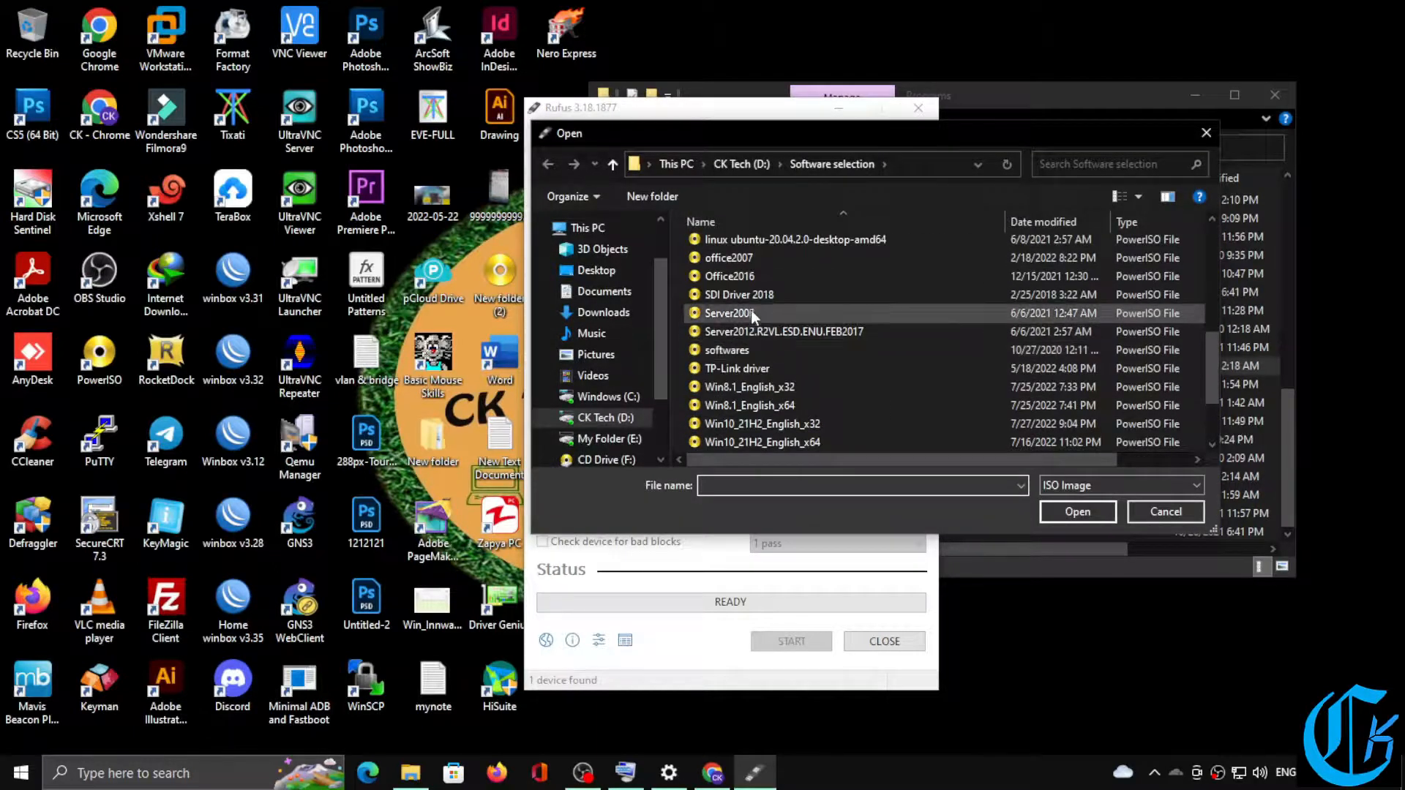
left_click(770, 385)
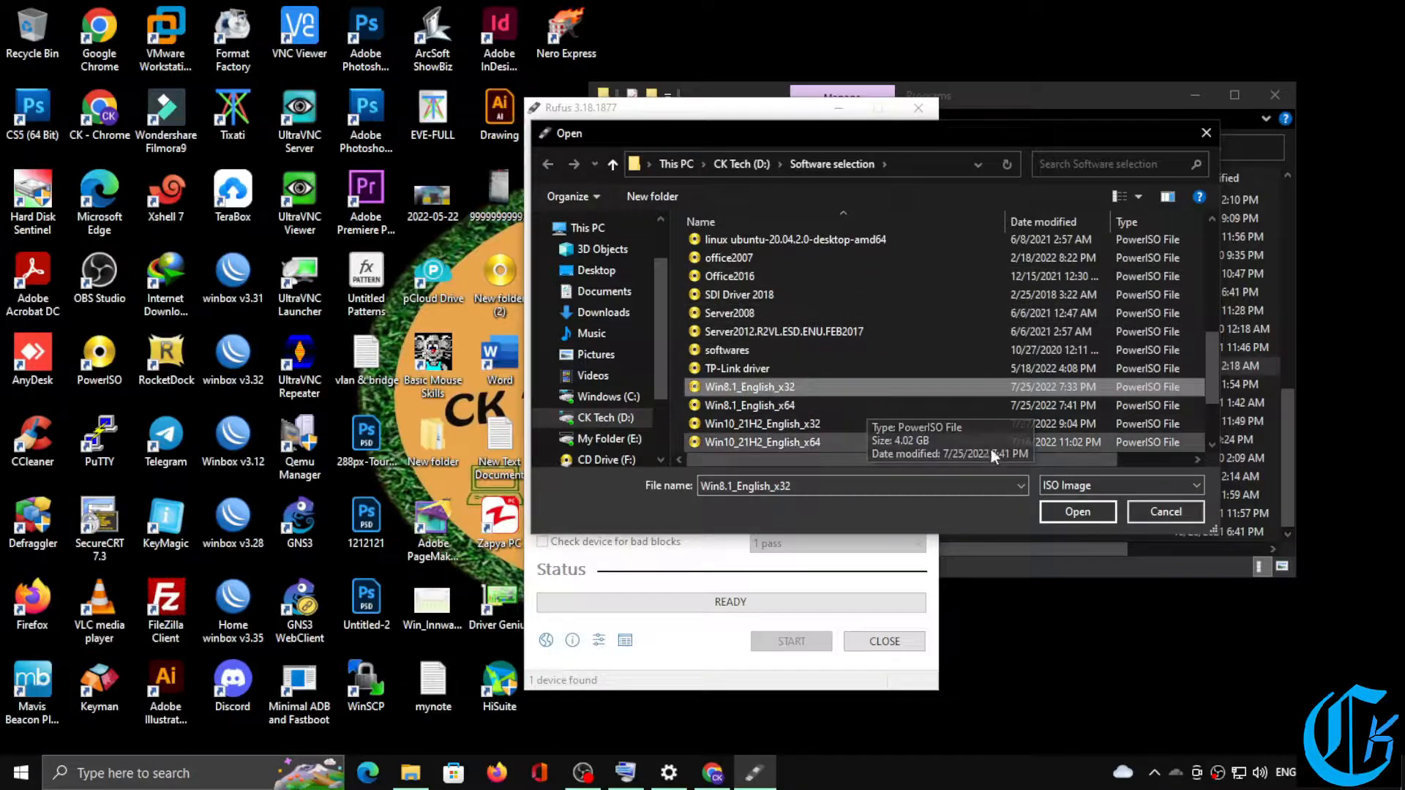
left_click(1079, 512)
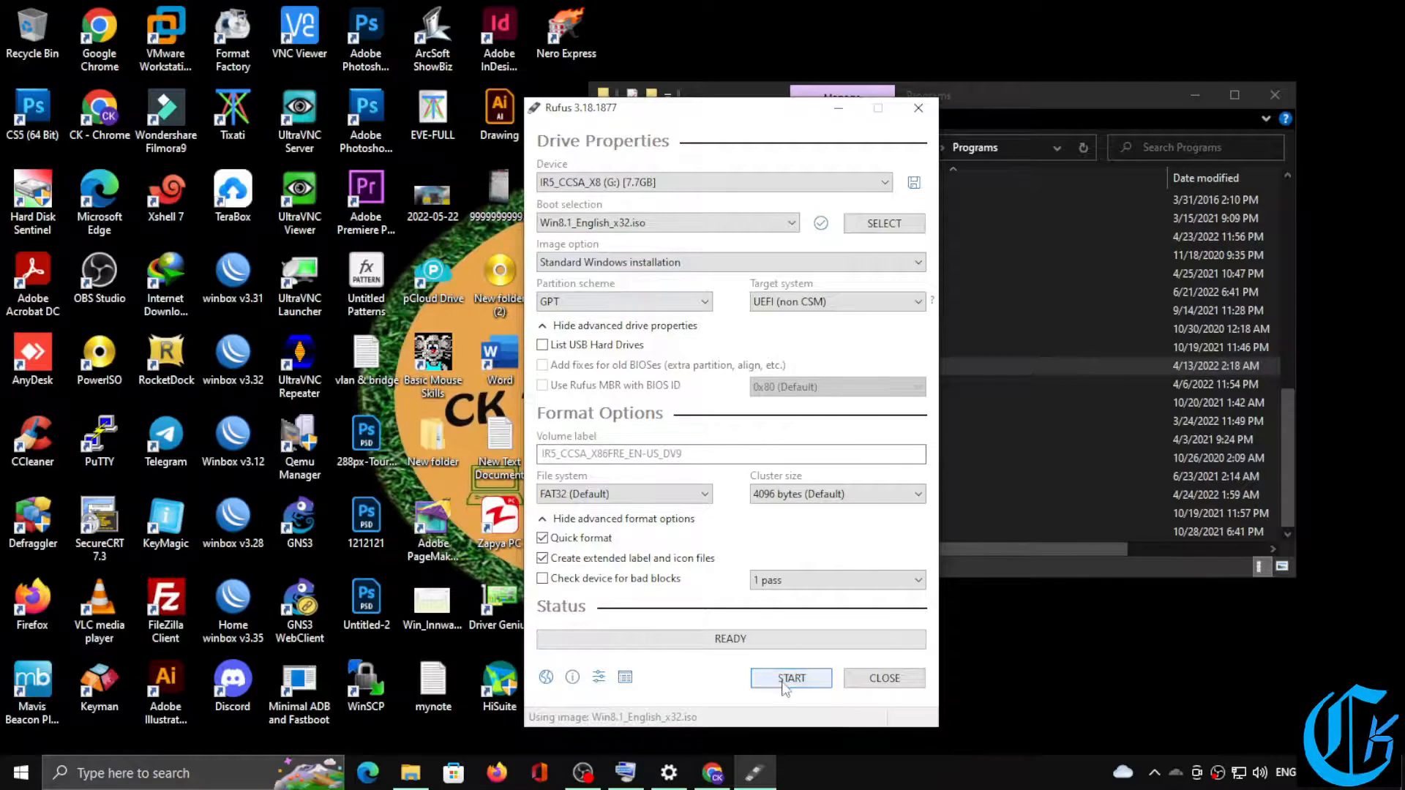
left_click(657, 504)
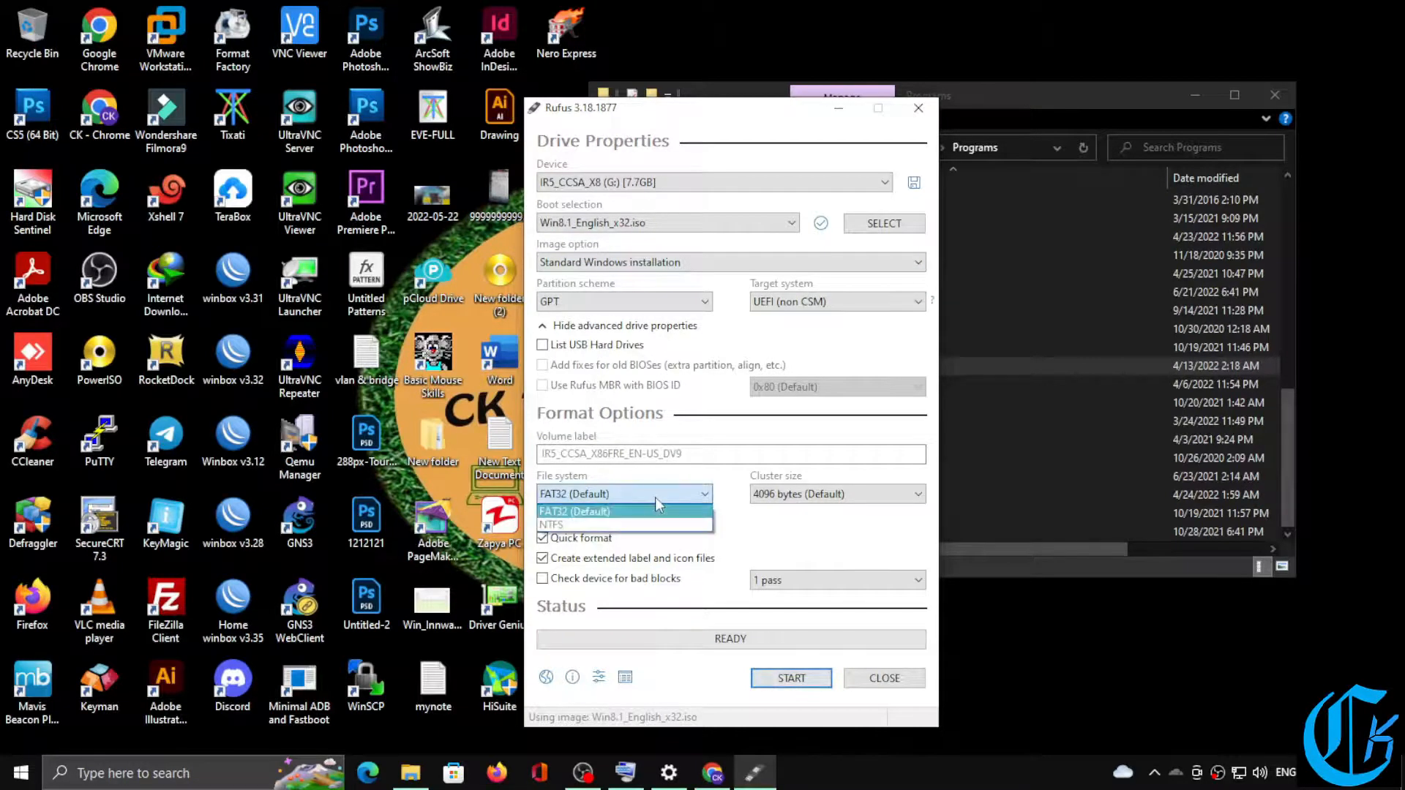
left_click(613, 498)
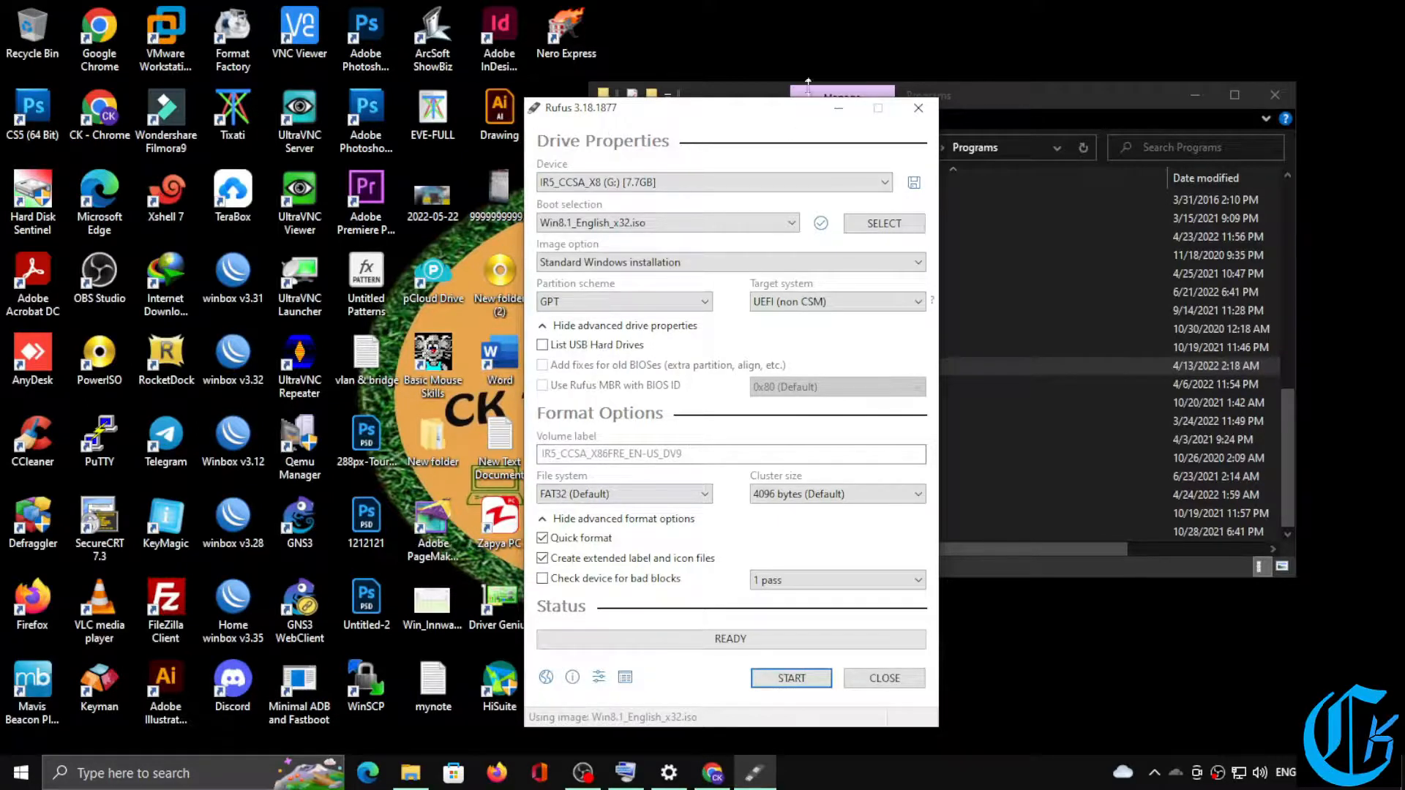
- Close Rufus and run WinSetupFromUSB_1-9_x64 from the WinSetupFromUSB-1-9 folder inside Software selection
left_click(918, 108)
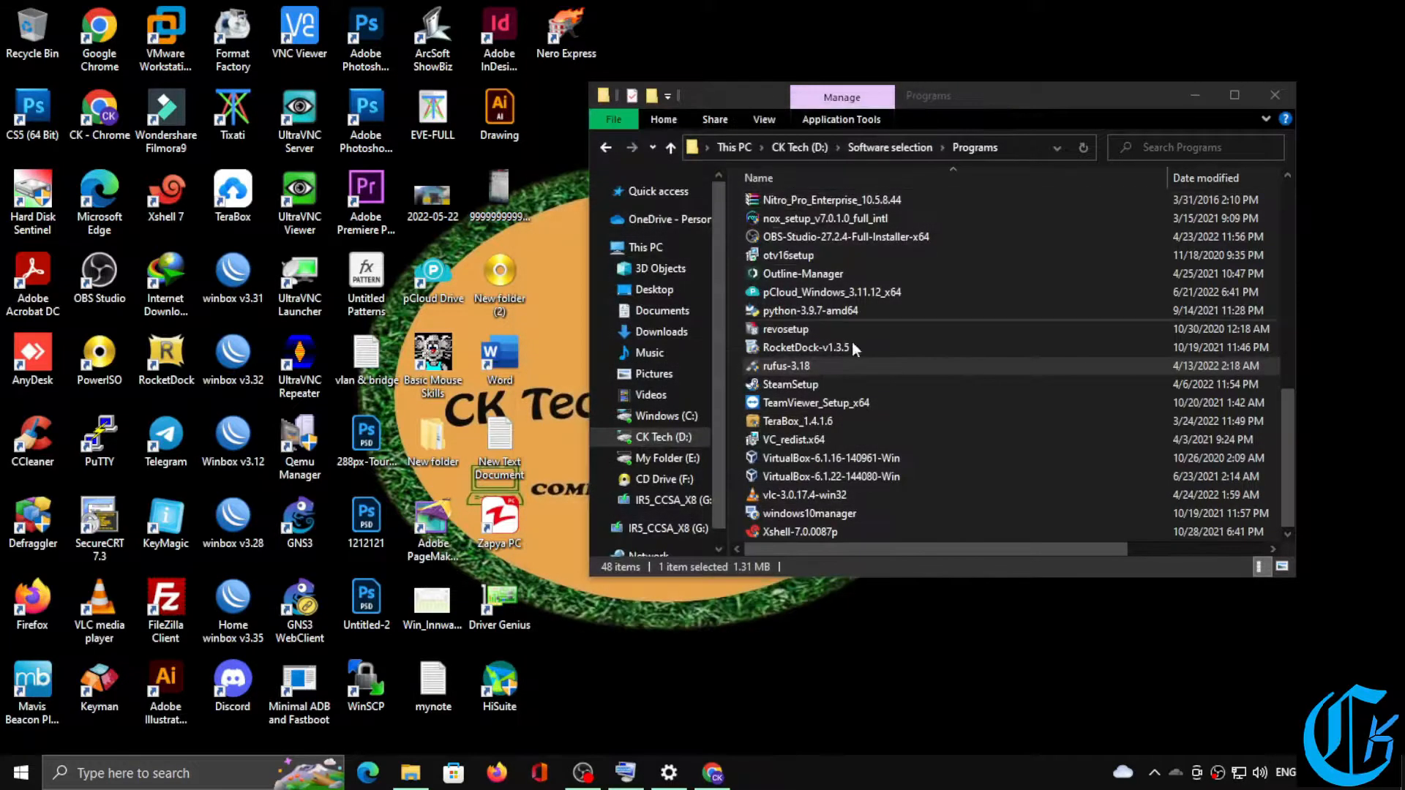
scroll(871, 355, "up", 9)
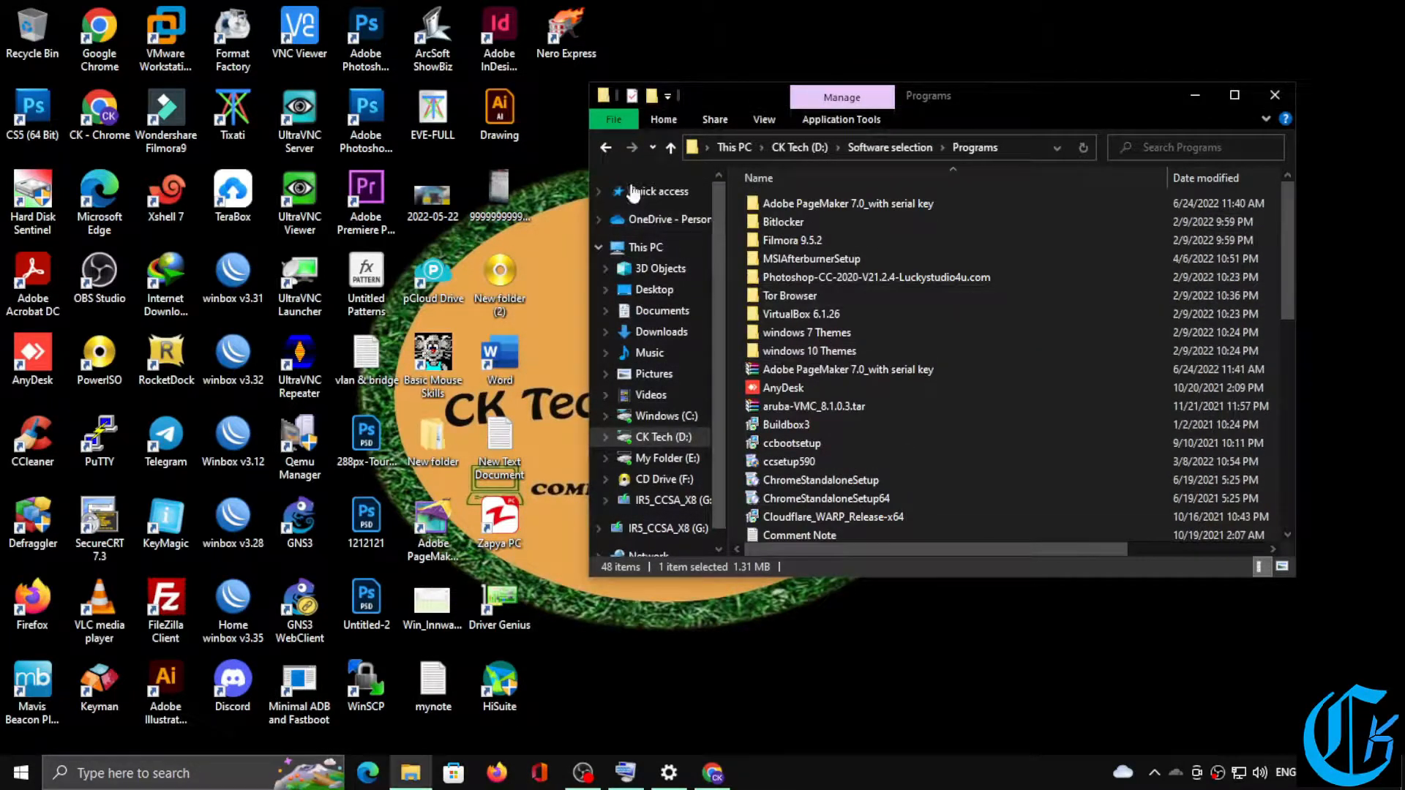
left_click(612, 146)
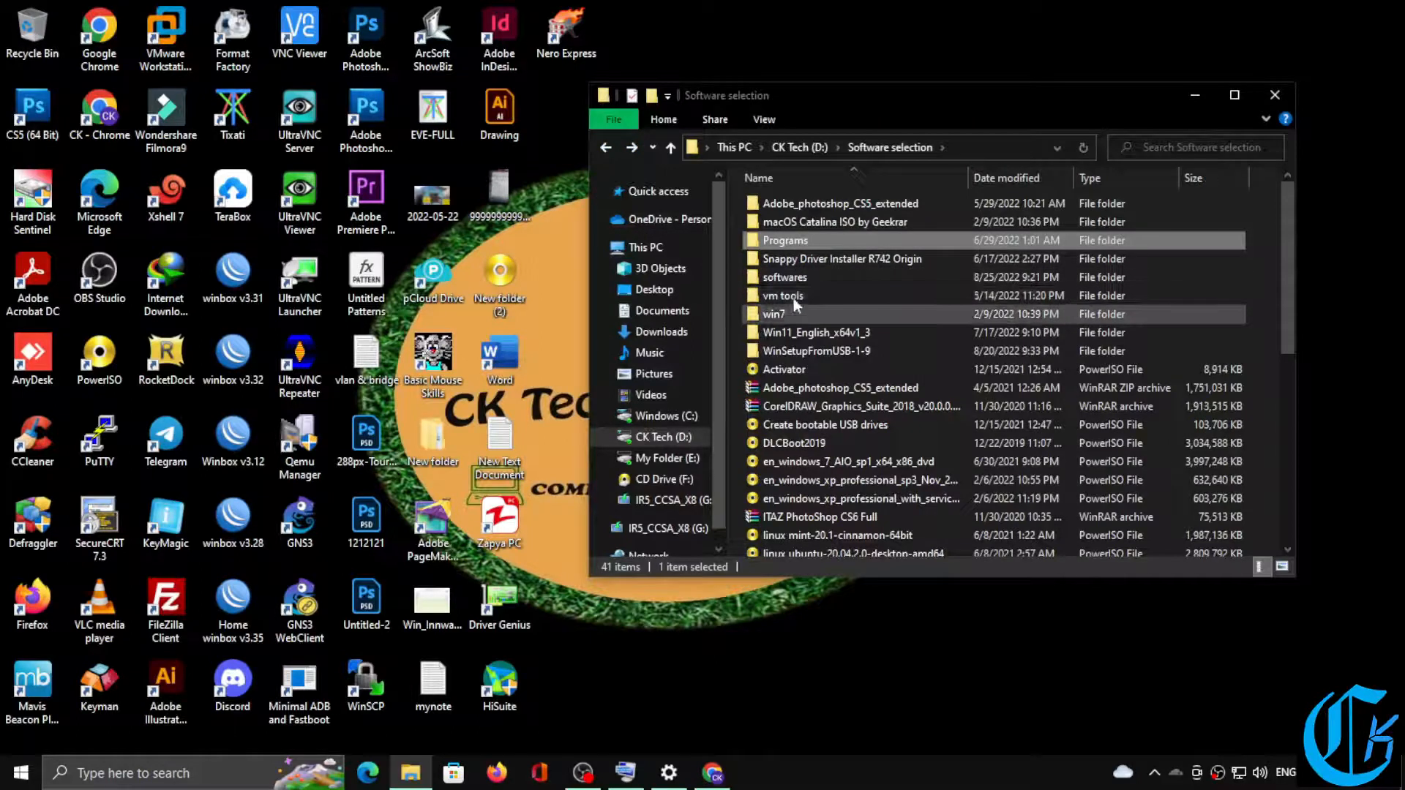
double_click(827, 350)
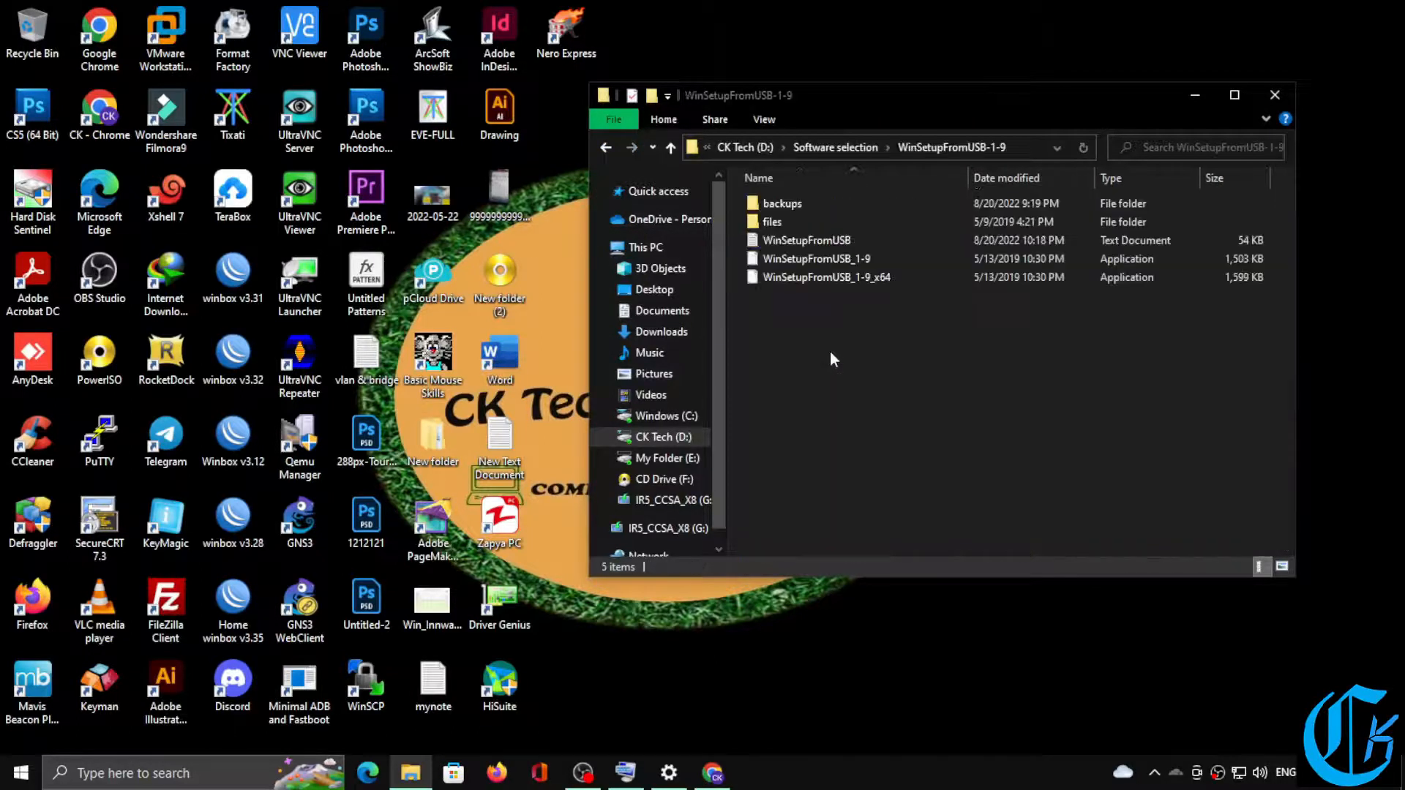
left_click(848, 278)
double_click(846, 278)
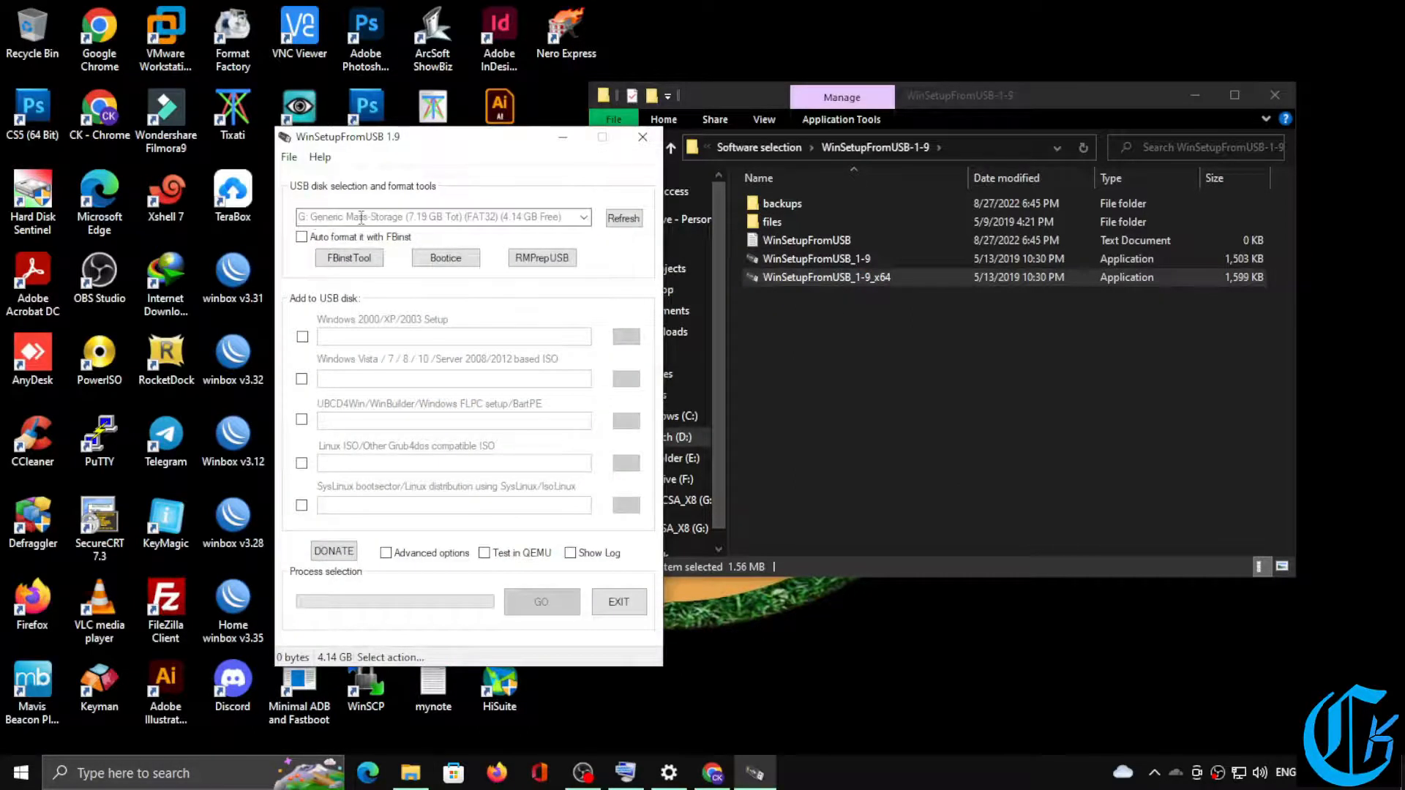
left_click_drag(427, 139, 607, 100)
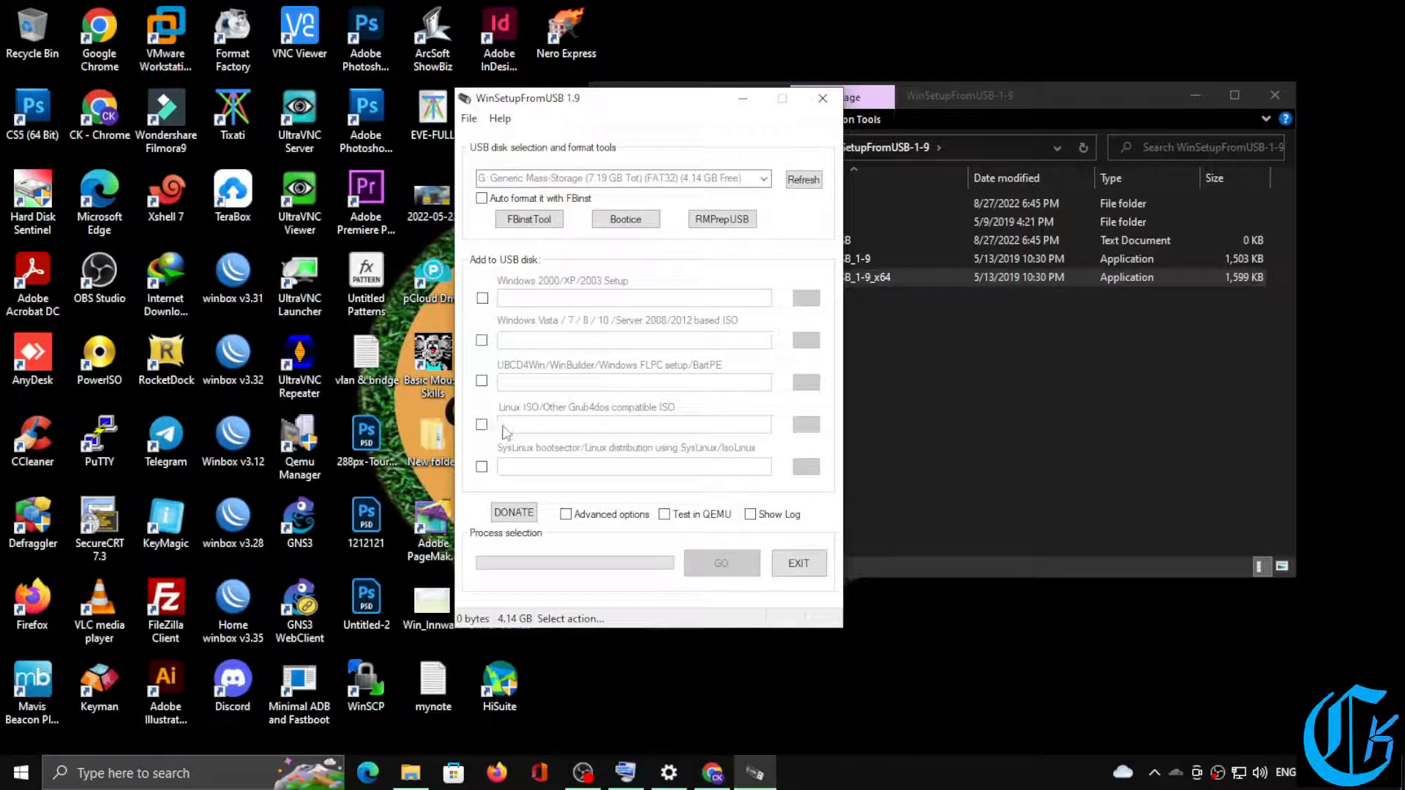
- Enable the Windows Vista / 7 / 8 / 10 / Server ISO source and load Win8.1_English_x32.iso from the Software selection folder
left_click(482, 340)
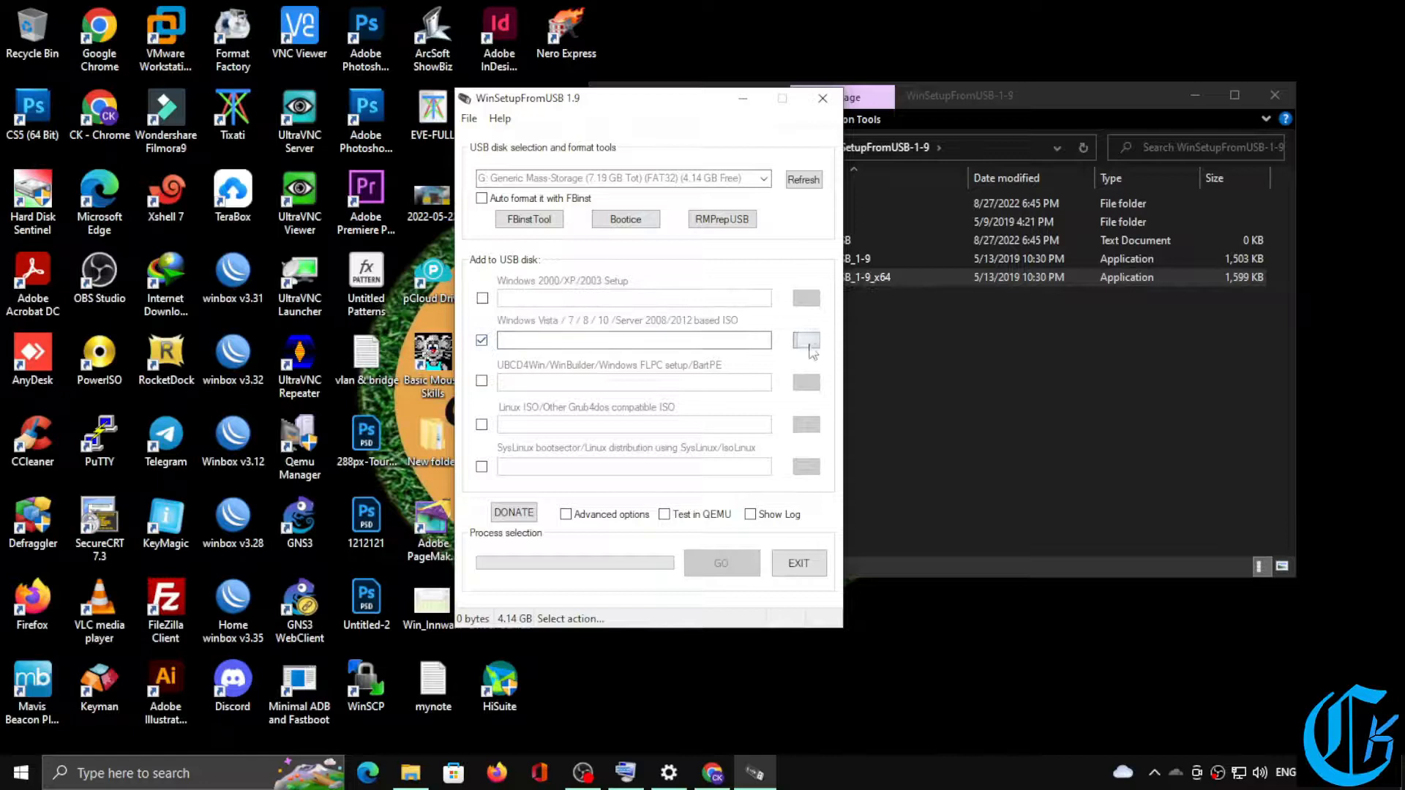
left_click(806, 341)
scroll(401, 235, "down", 2)
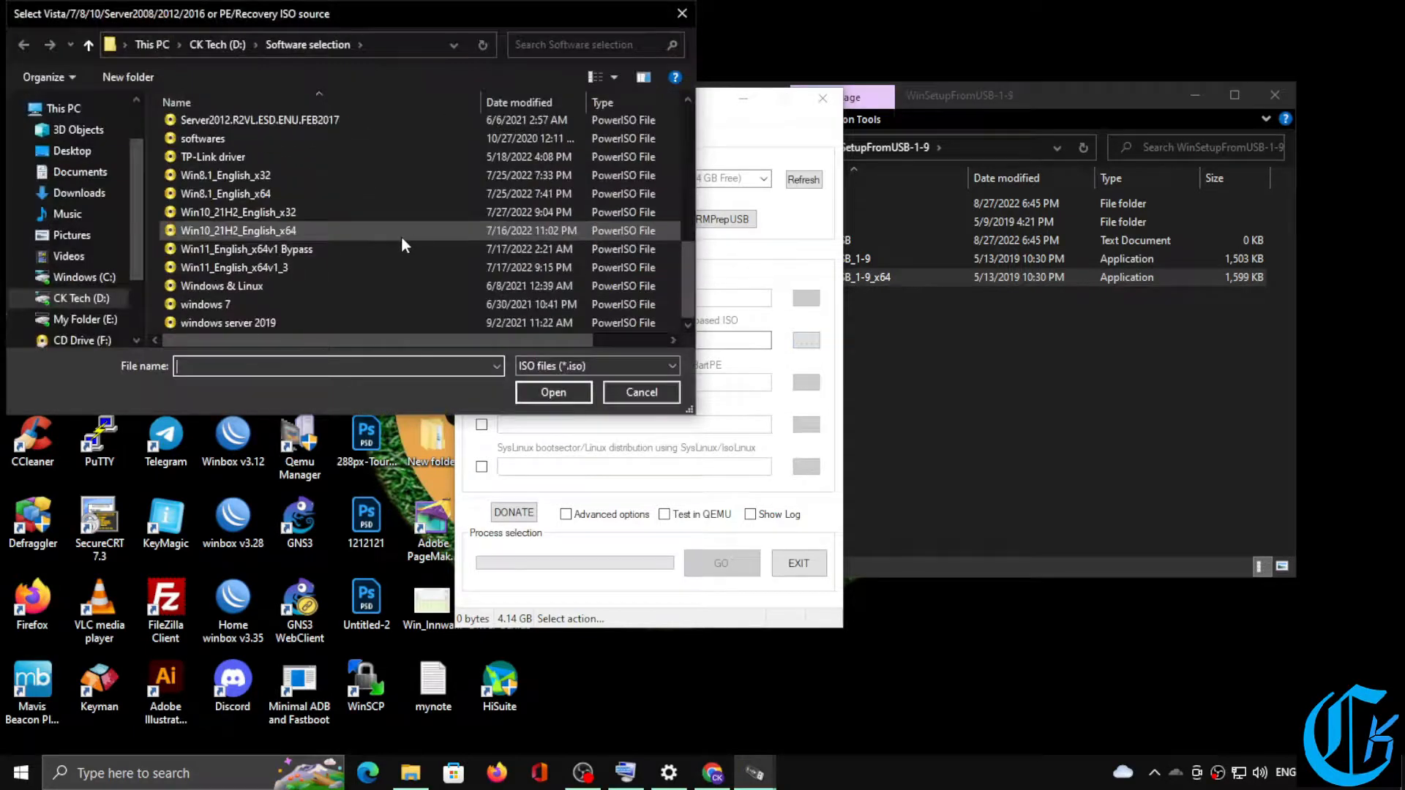
left_click(232, 175)
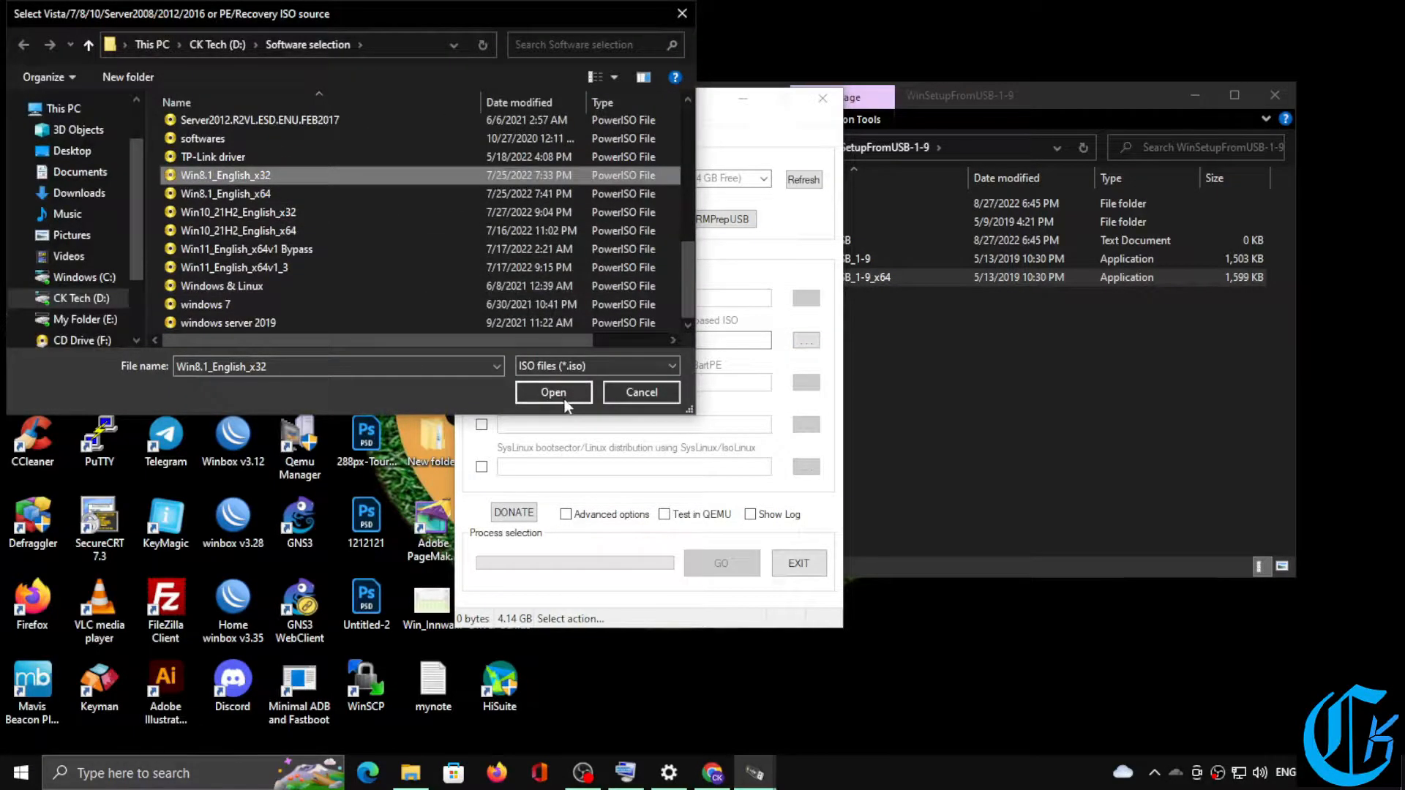
left_click(553, 392)
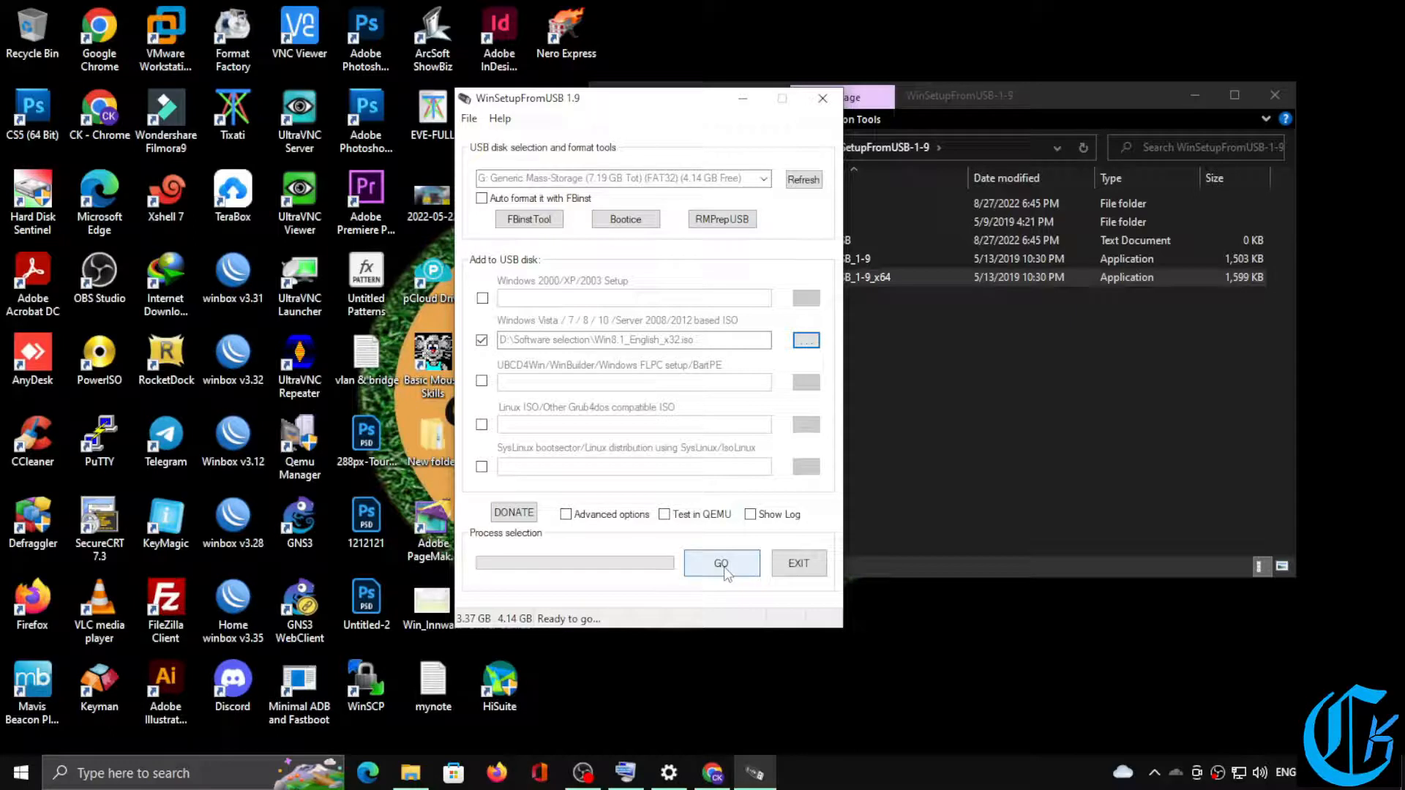
- Enable Auto format it with FBinst and Test in QEMU, and close WinSetupFromUSB and the File Explorer window
left_click(482, 198)
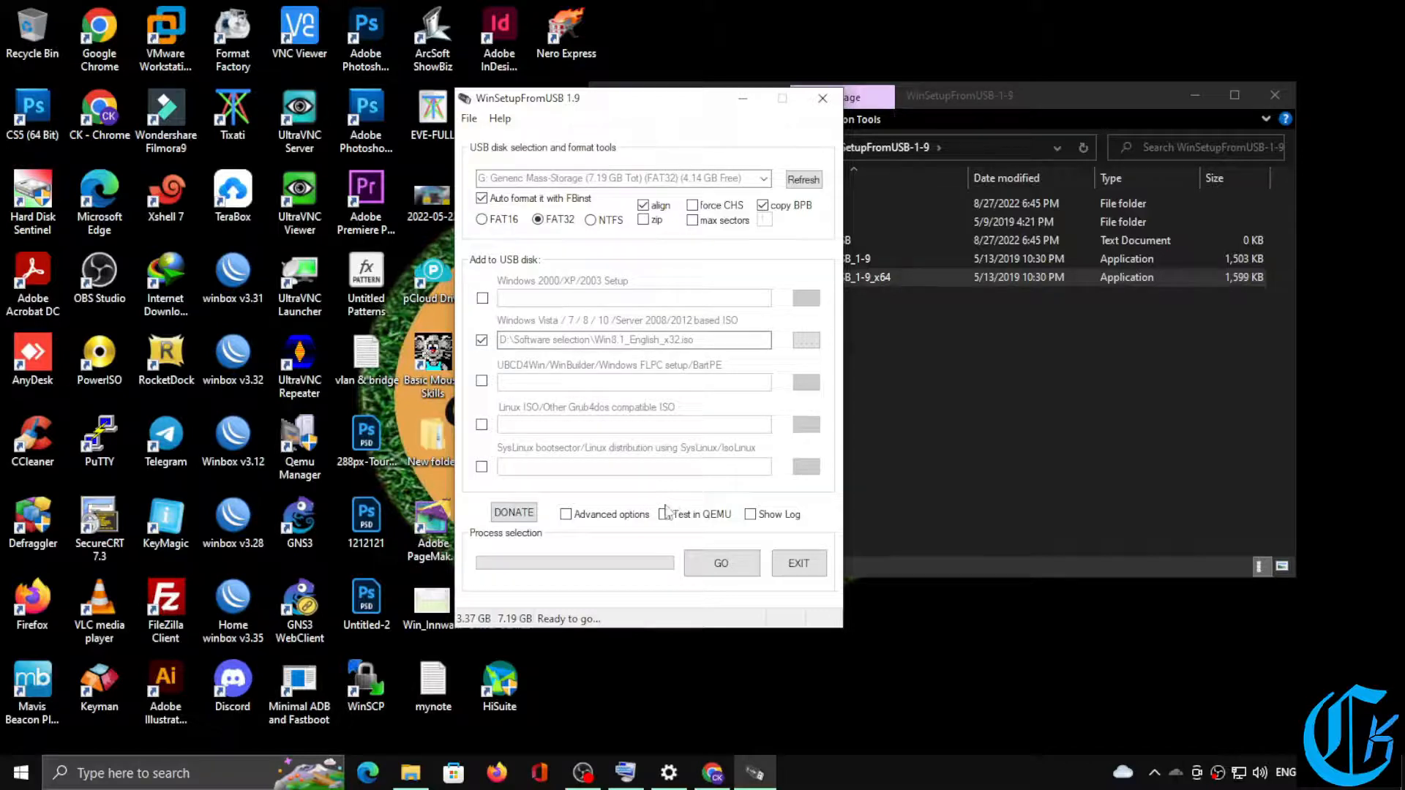
left_click(664, 515)
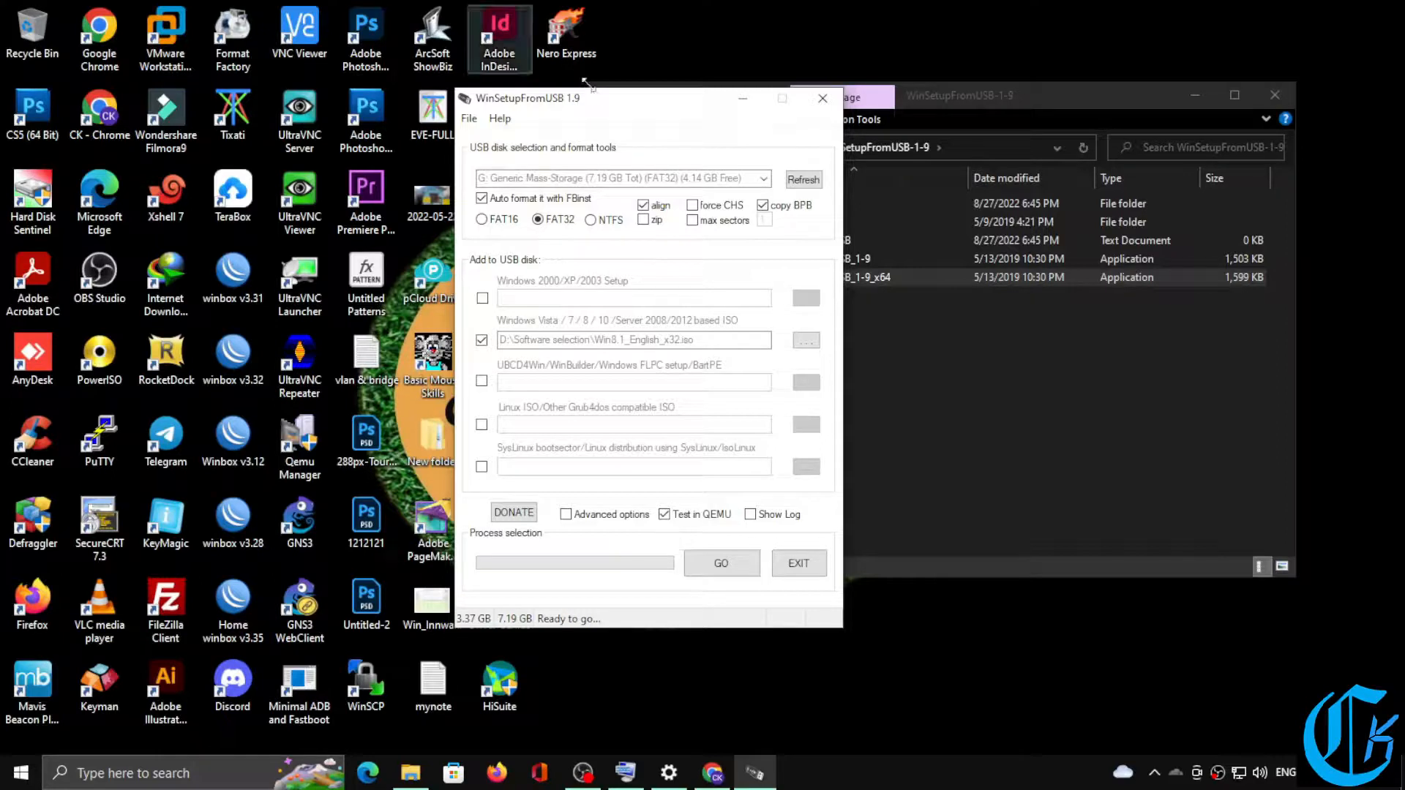
left_click_drag(611, 103, 684, 283)
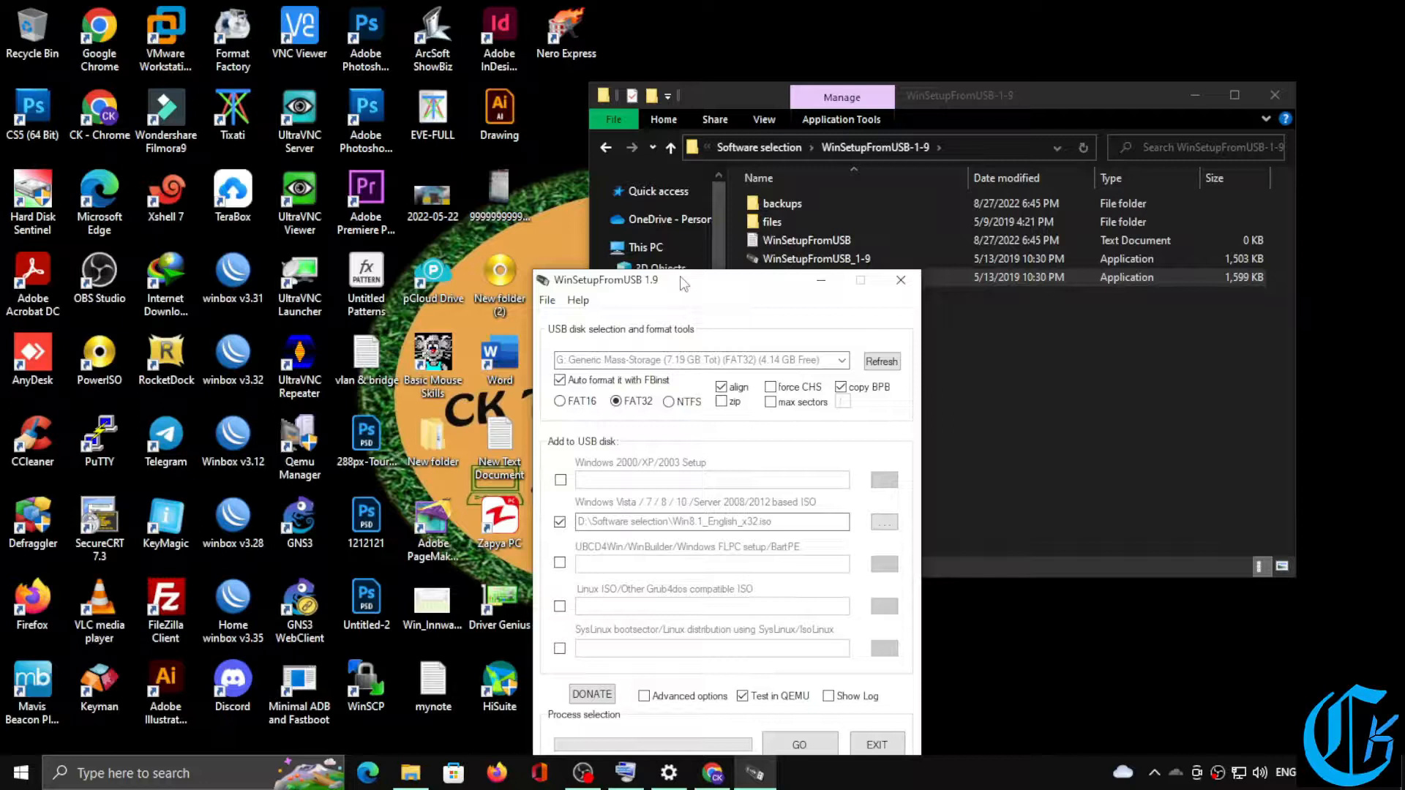
left_click(905, 281)
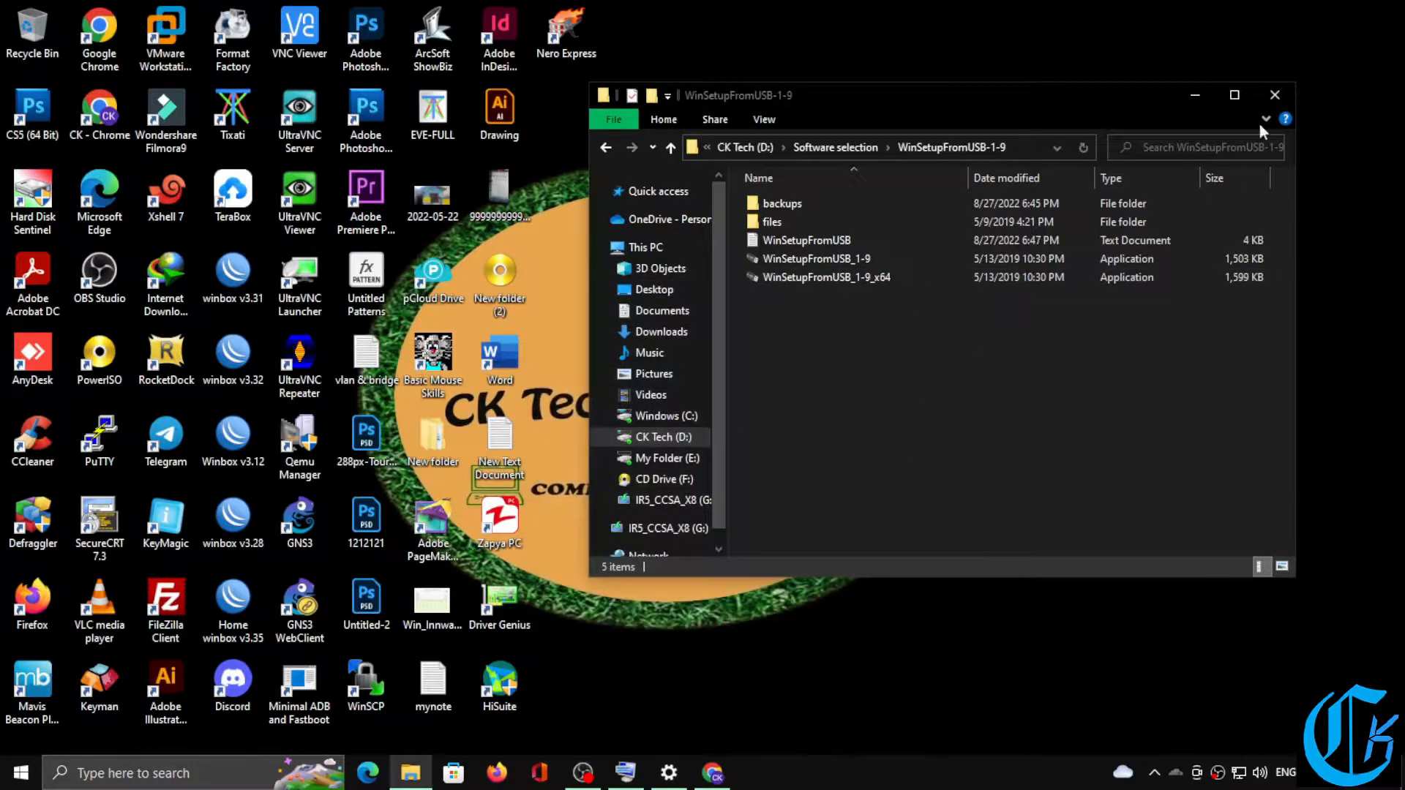
left_click(1276, 96)
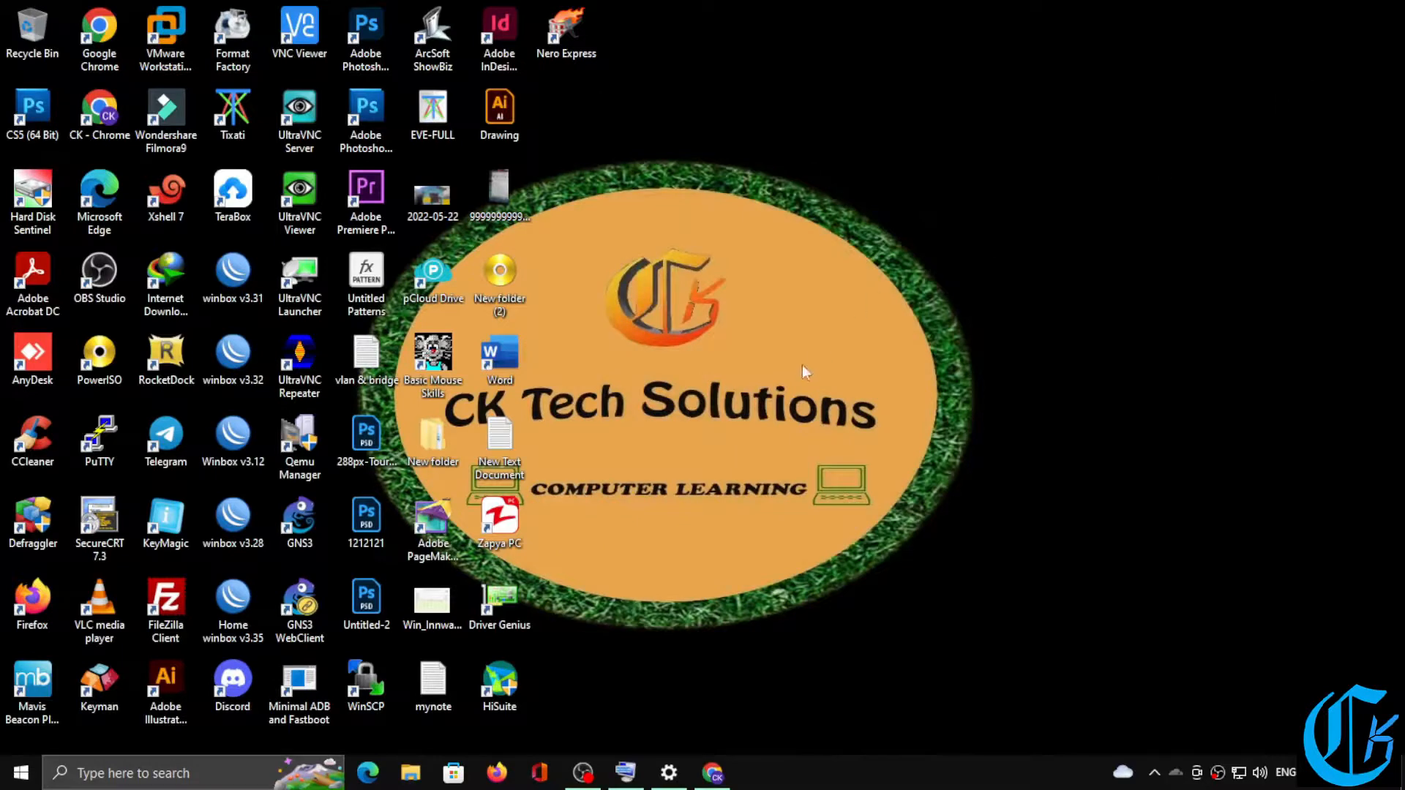